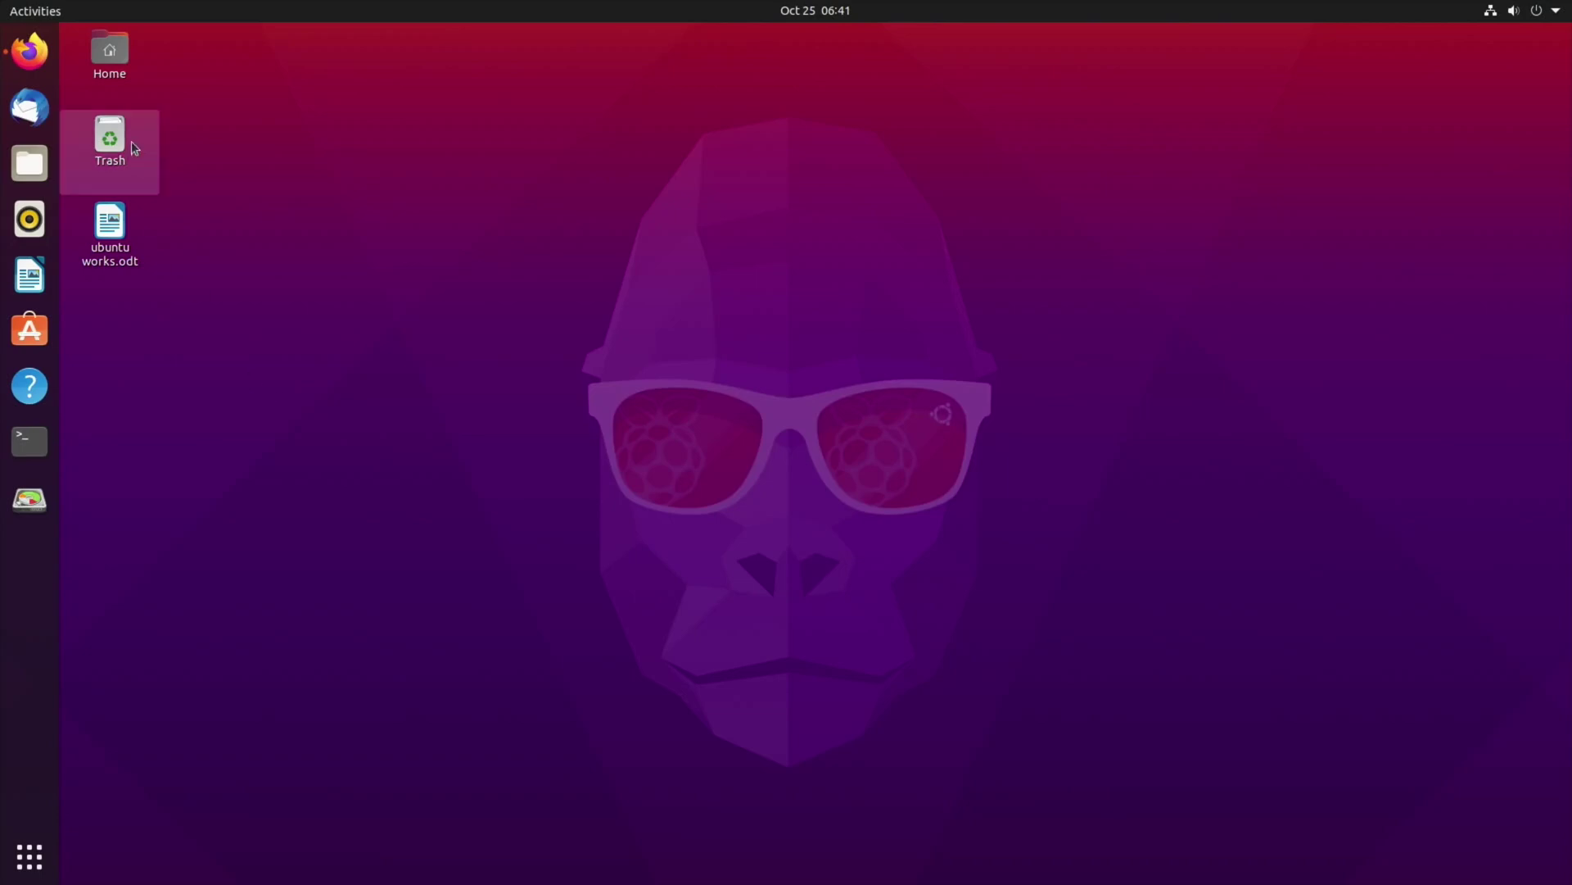
Open the ubuntu works.odt command notes in Writer from the desktop and start a Terminal
left_click(29, 64)
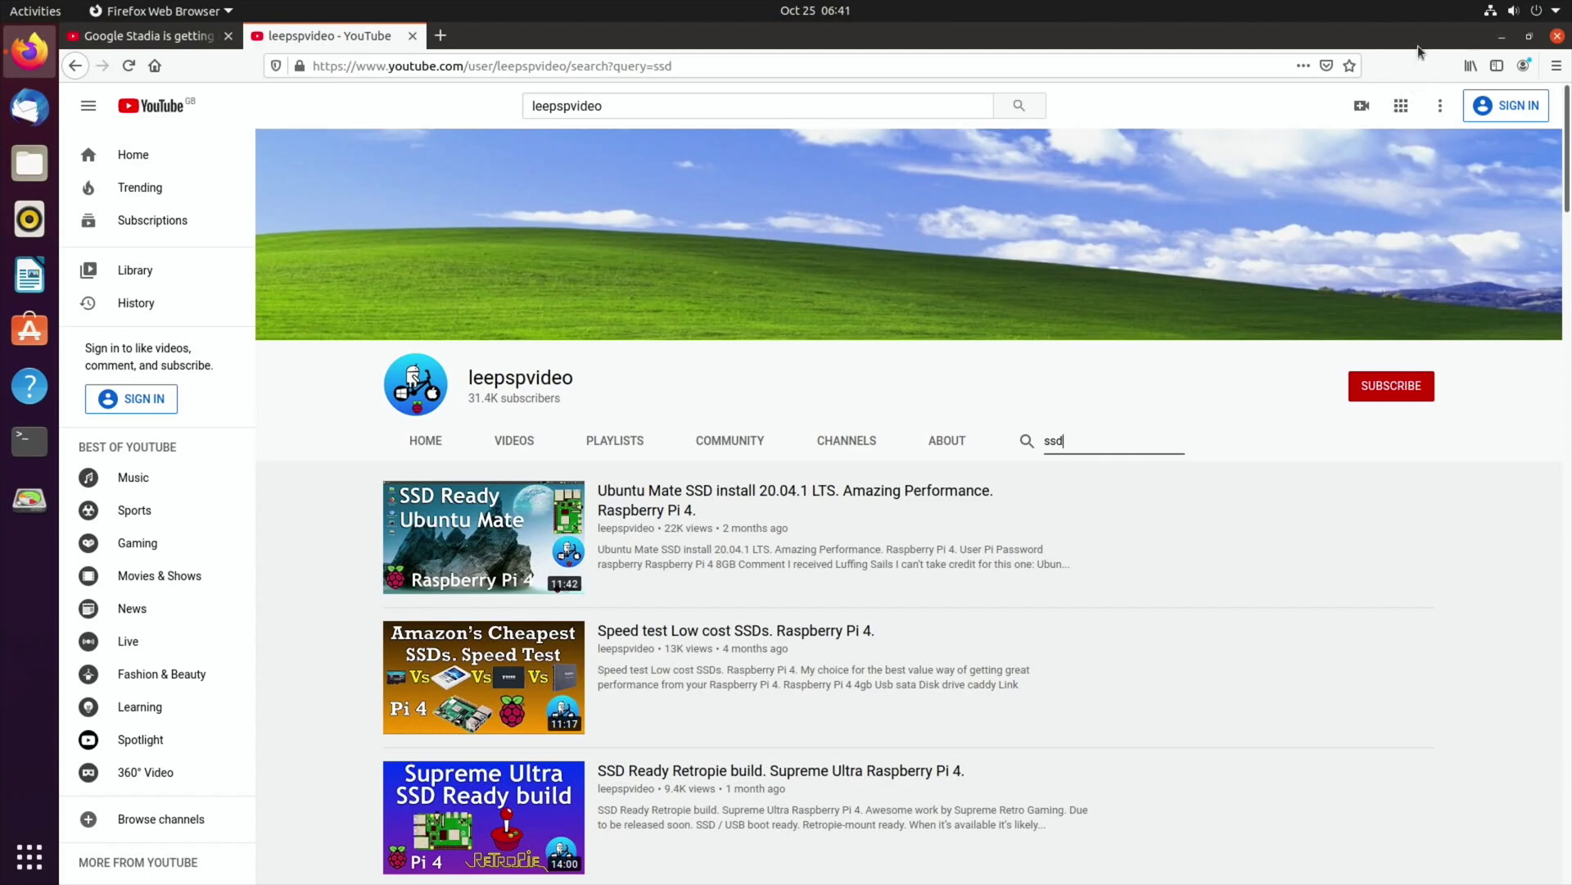
left_click(1501, 38)
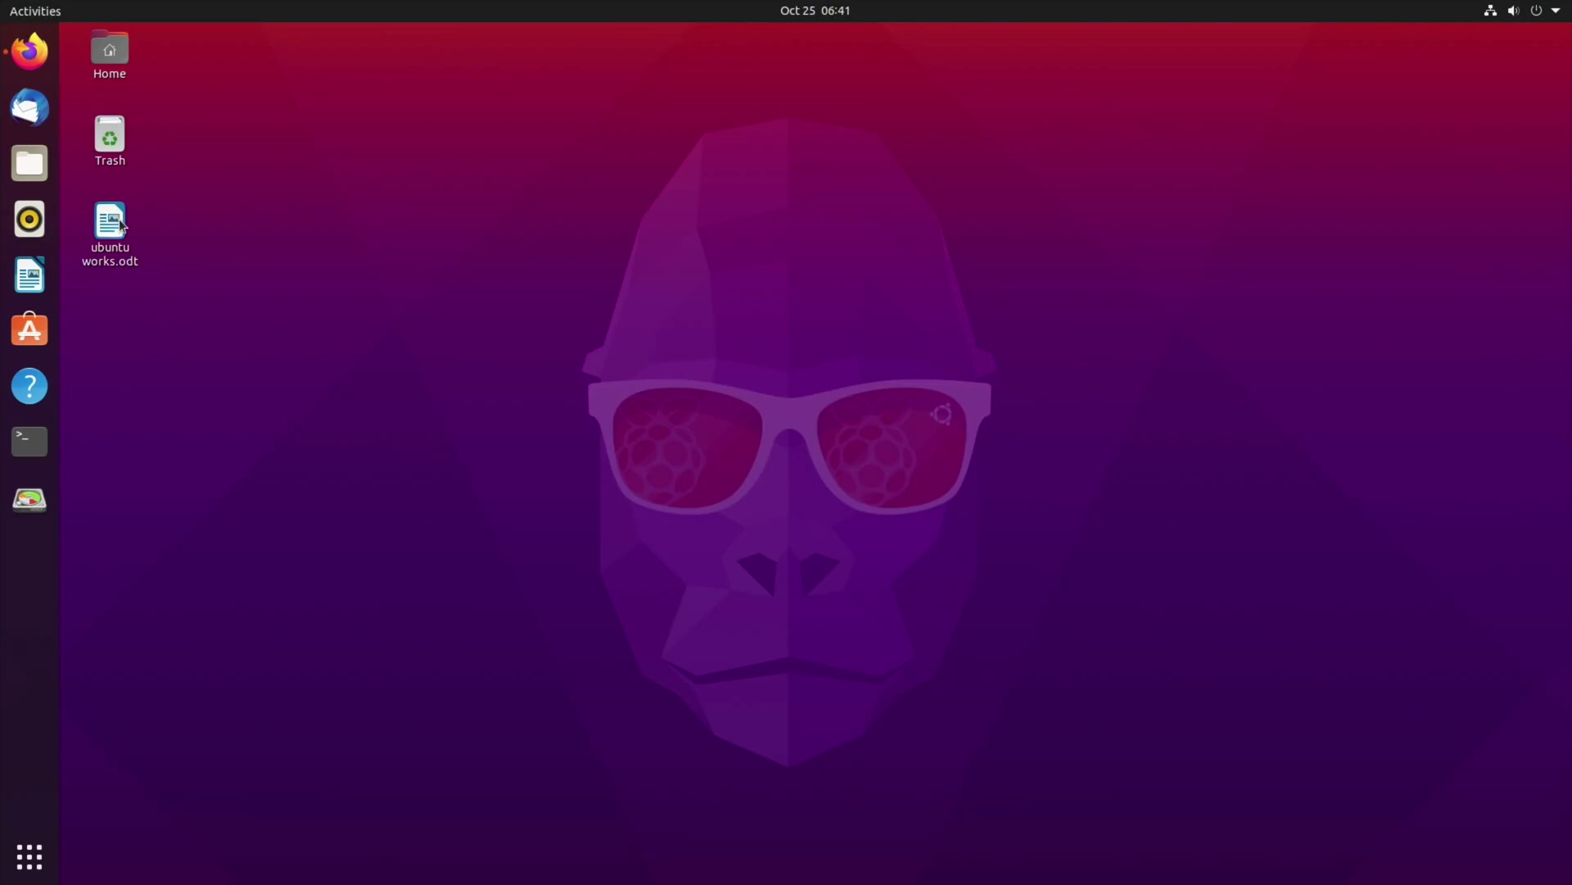
left_click(115, 228)
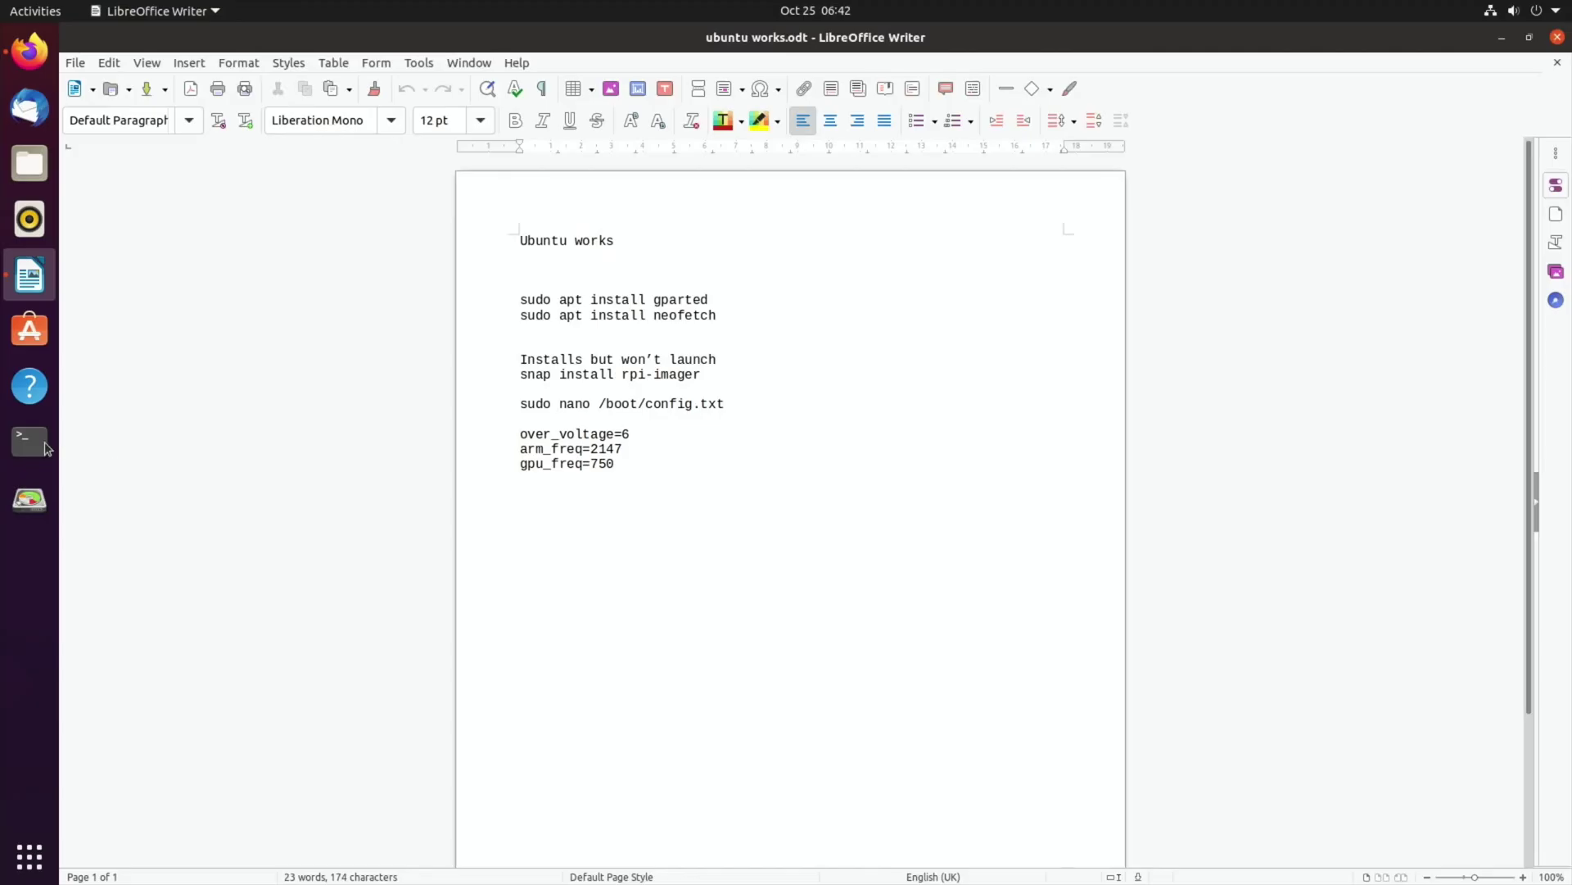
left_click(45, 446)
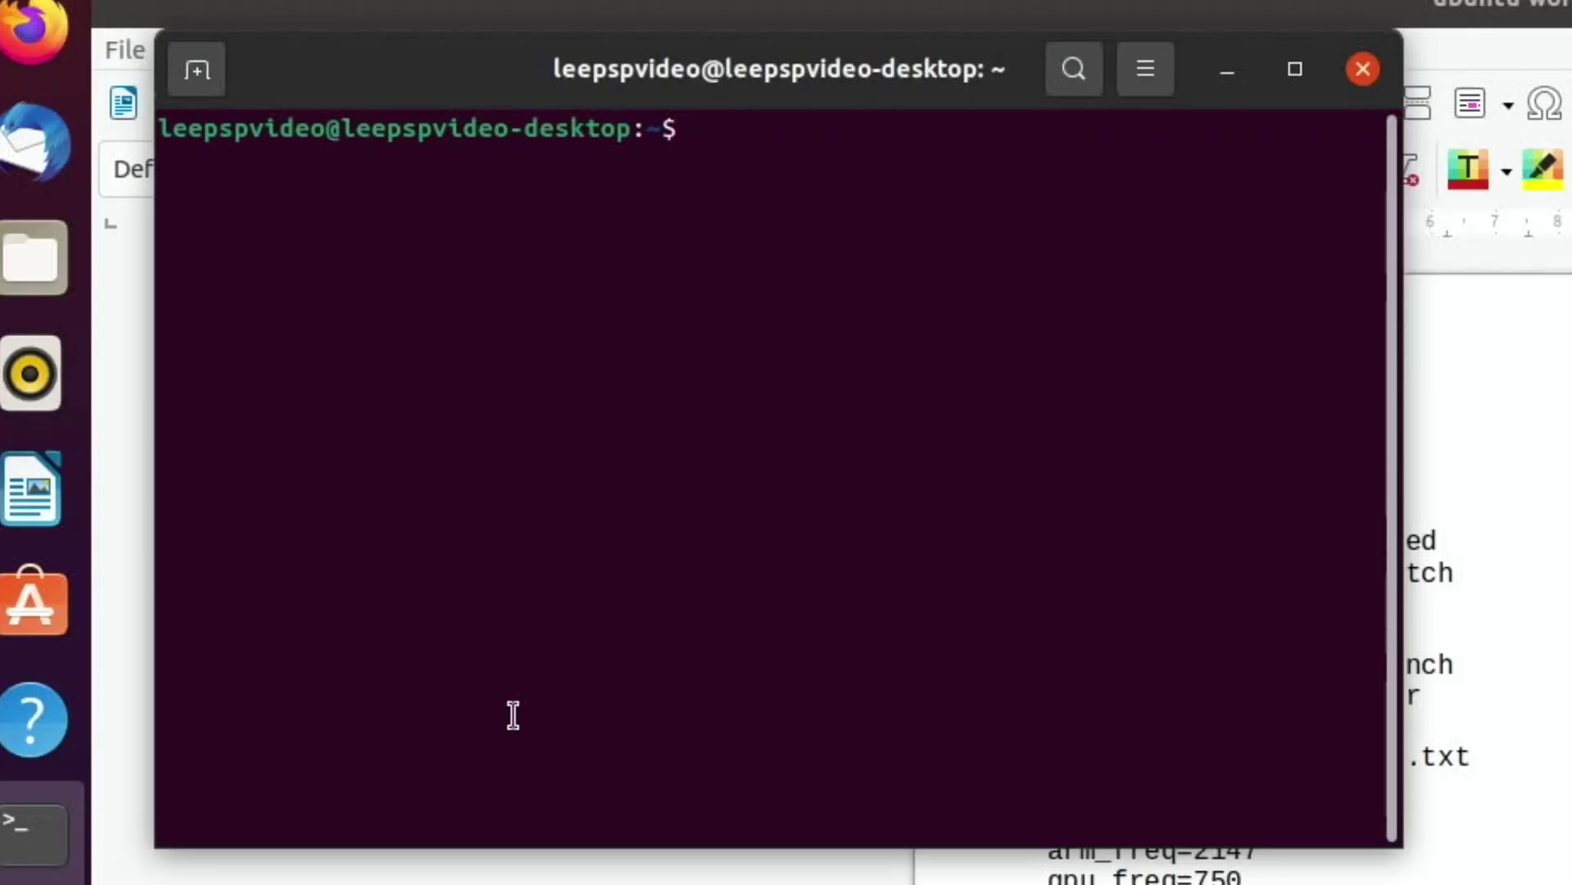
Run neofetch, fixing the stray bracket, to show Ubuntu 20.10 on the Pi 4, then close Terminal
type("neof")
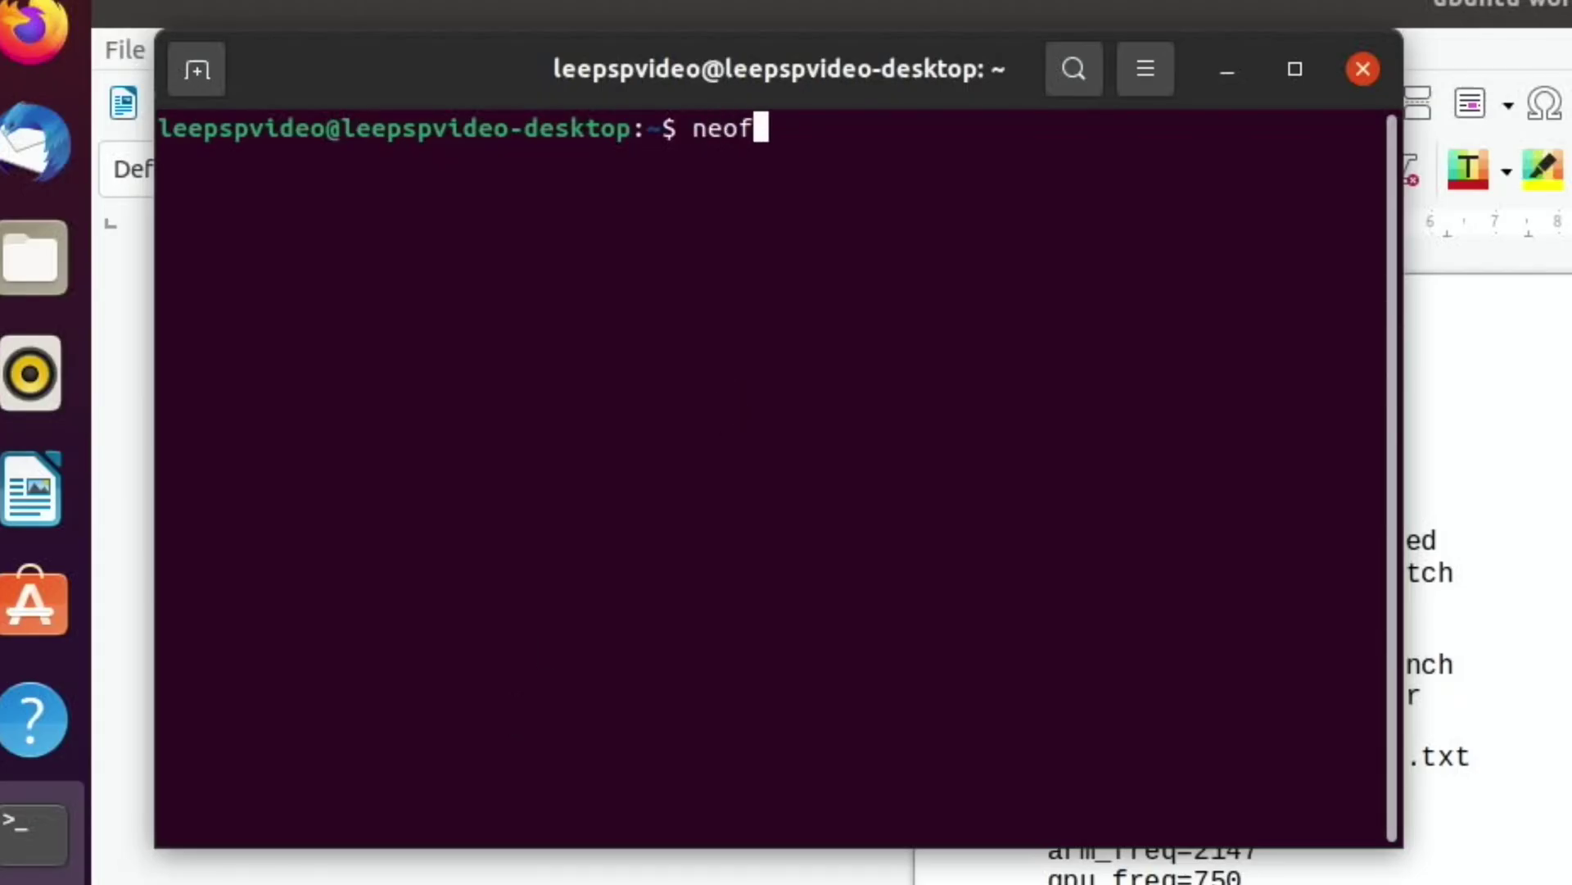
type("etch]")
key("Return")
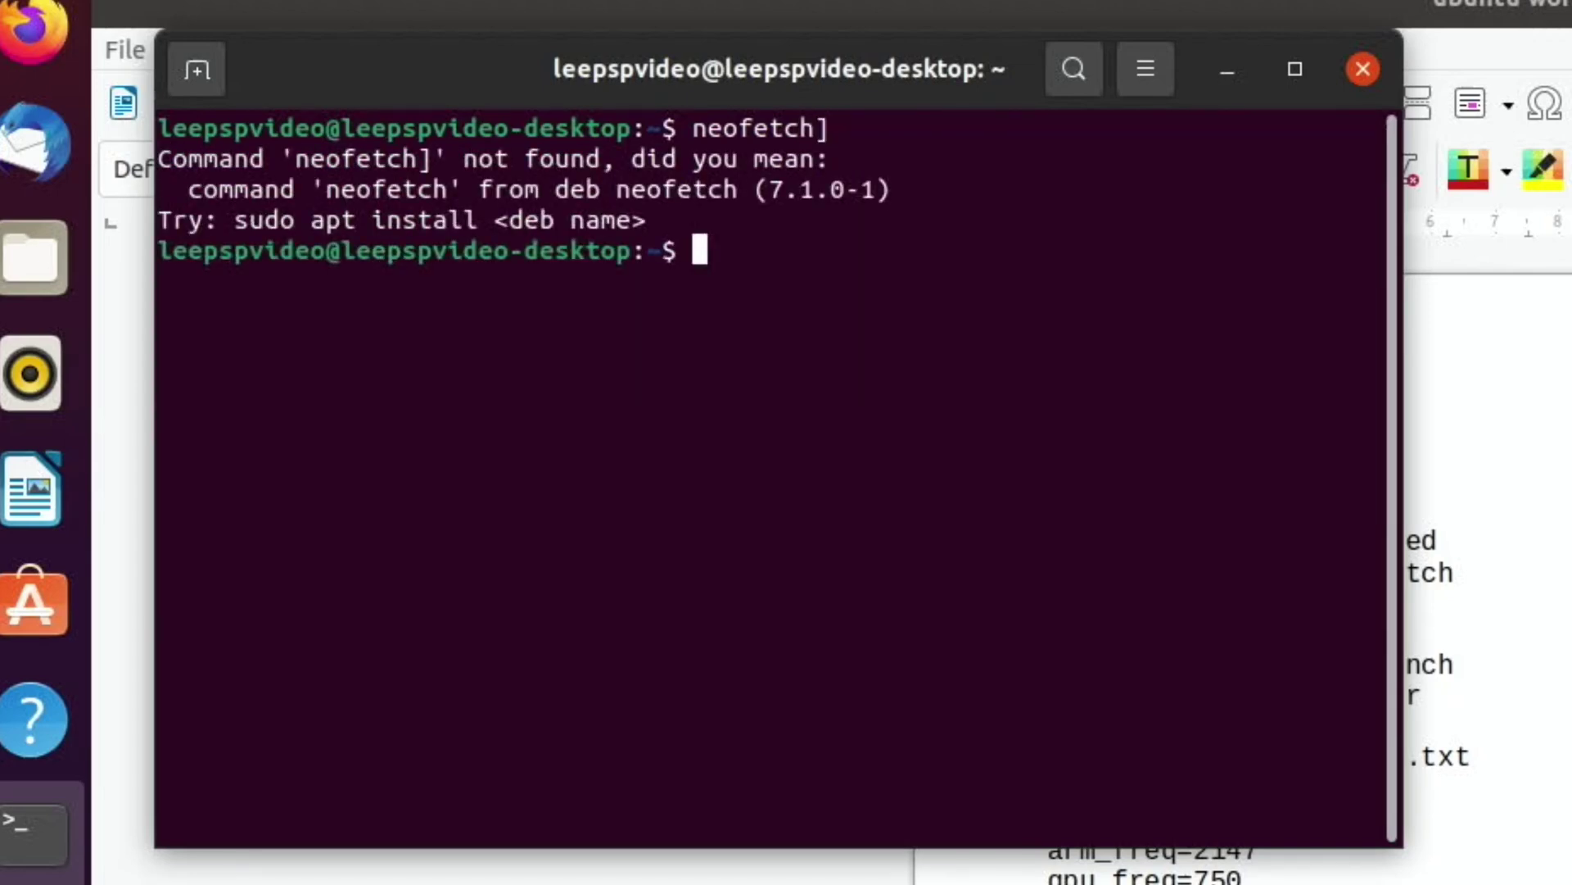
key("Up")
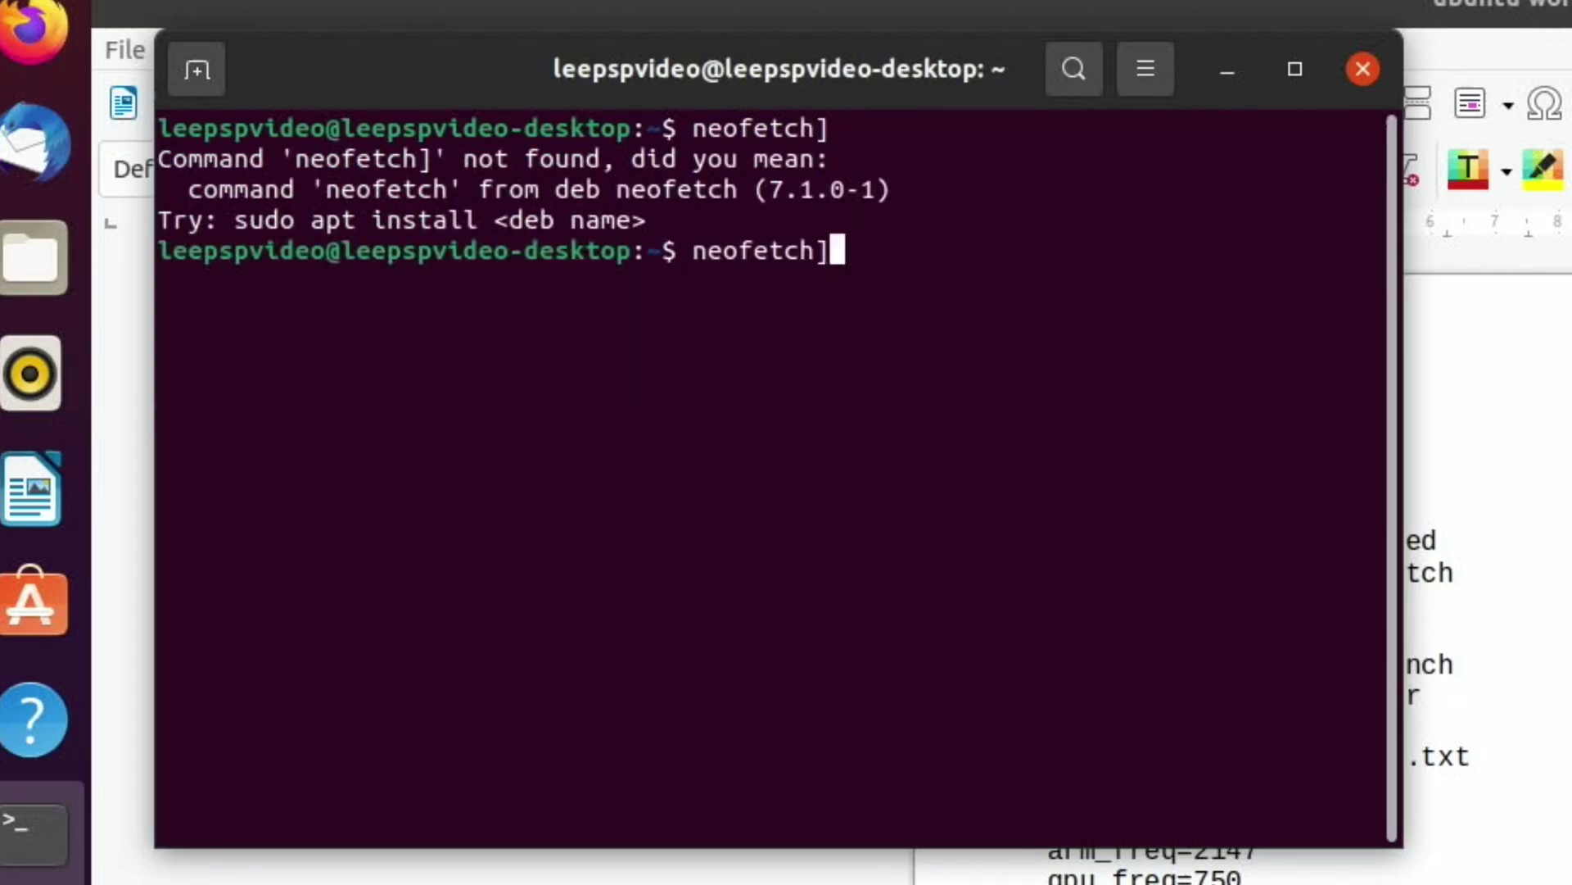
key("BackSpace")
key("Return")
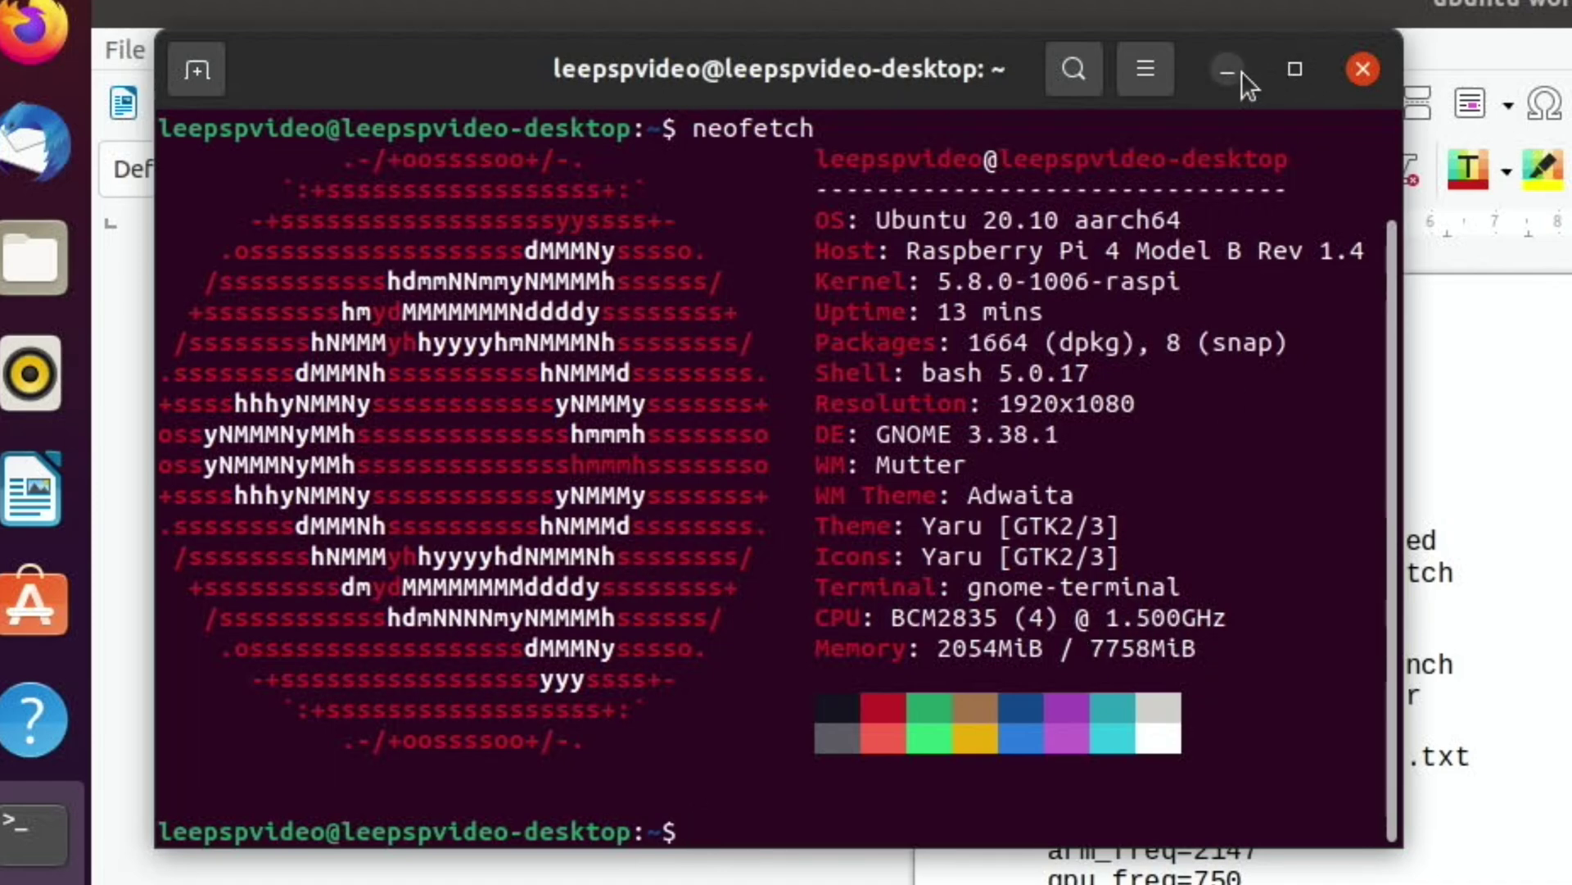
left_click(1360, 65)
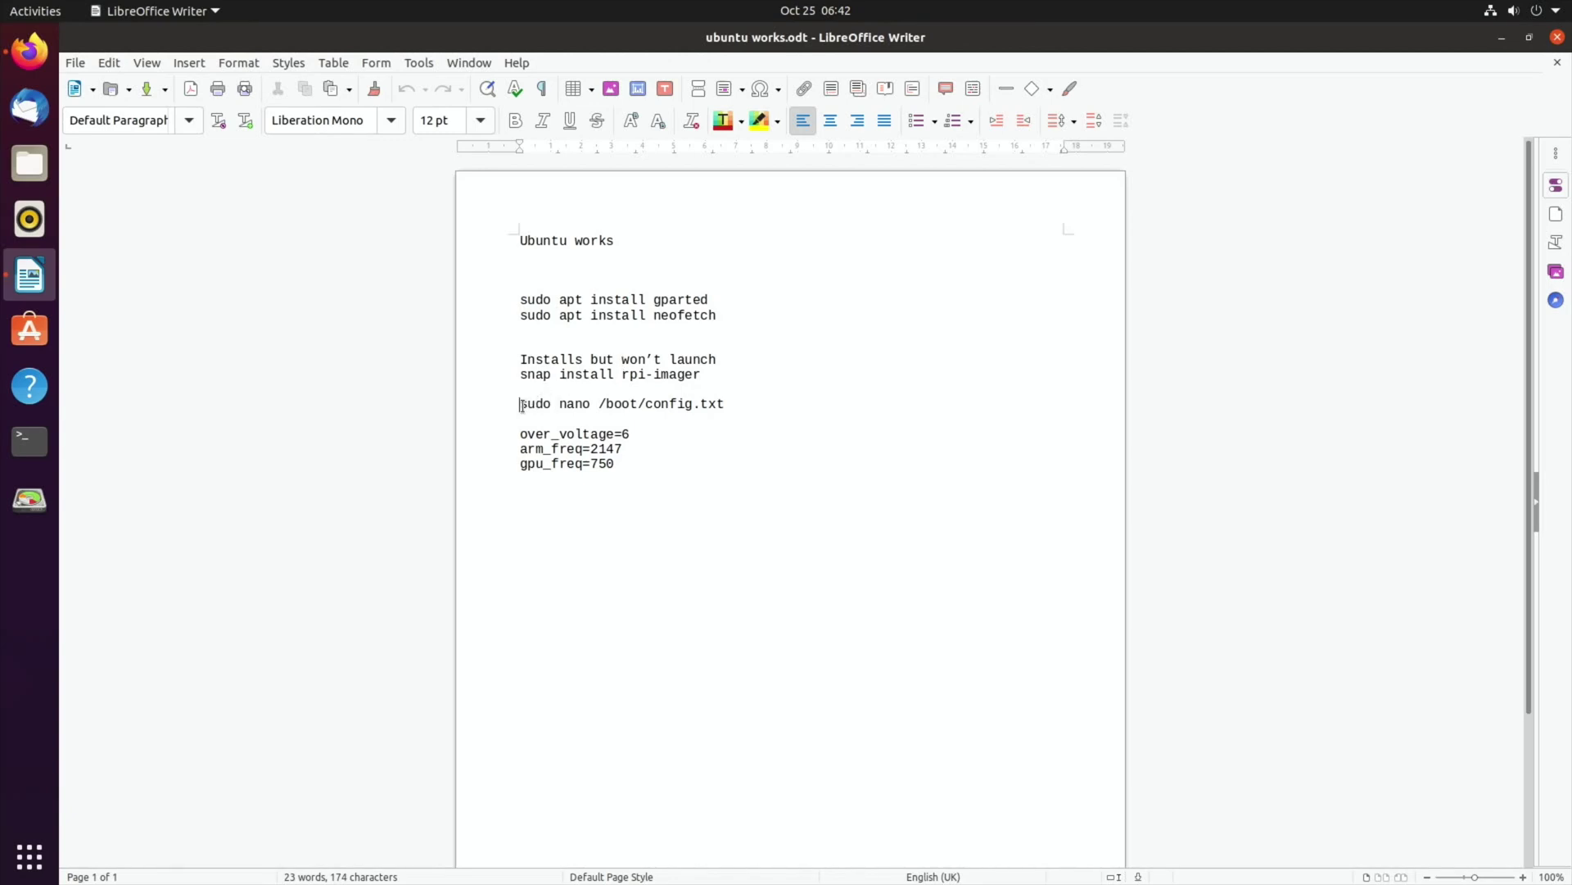
Copy the 'sudo nano /boot/config.txt' line from the Writer notes
left_click_drag(522, 406, 726, 405)
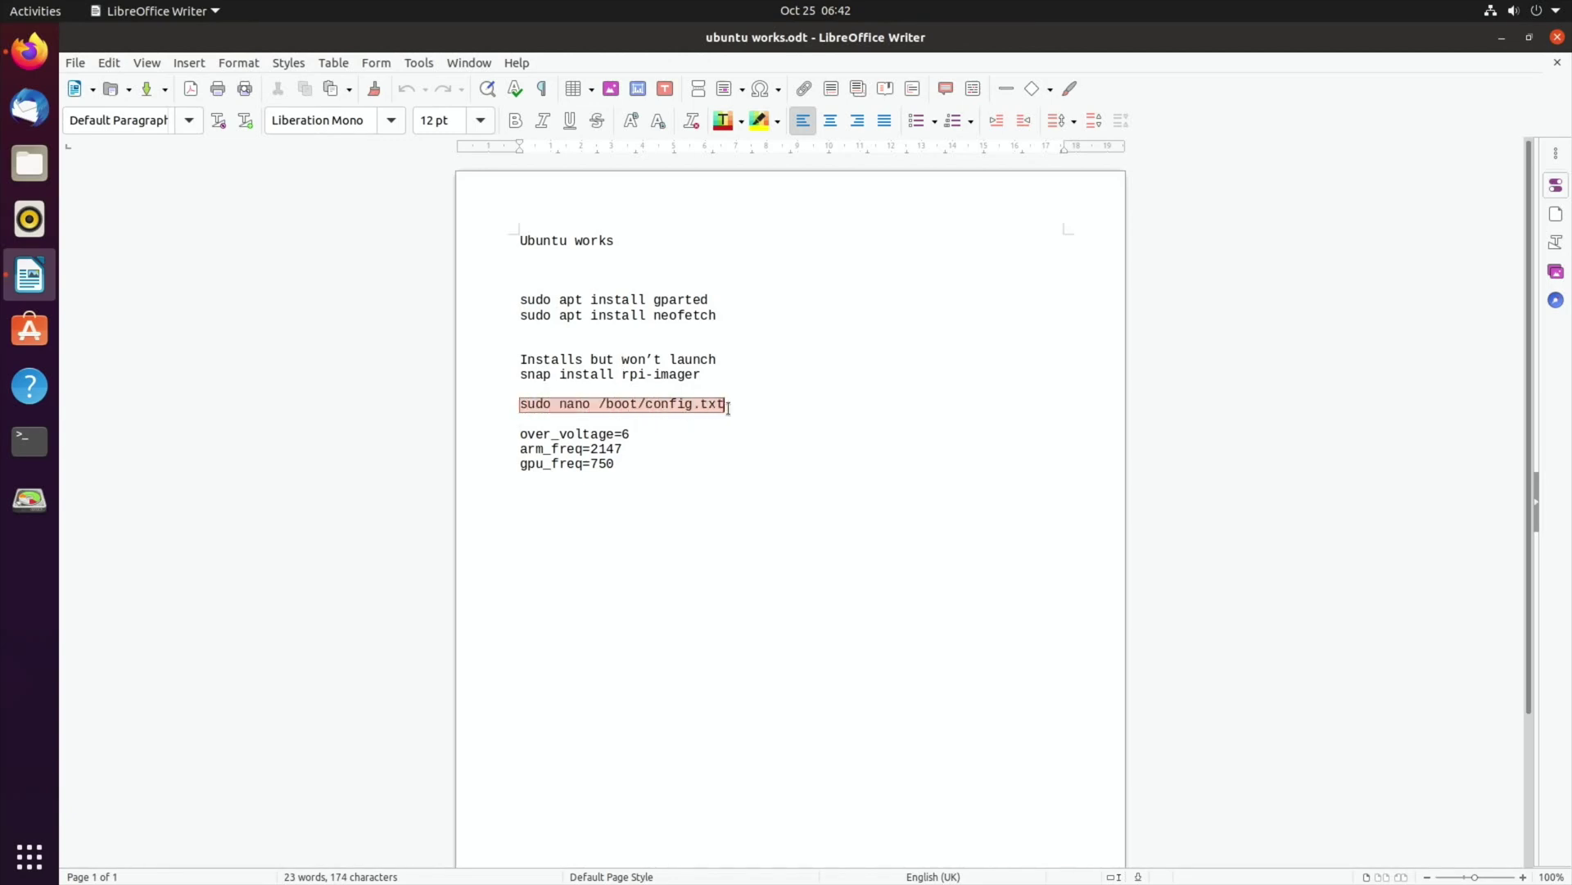
right_click(675, 406)
left_click(706, 436)
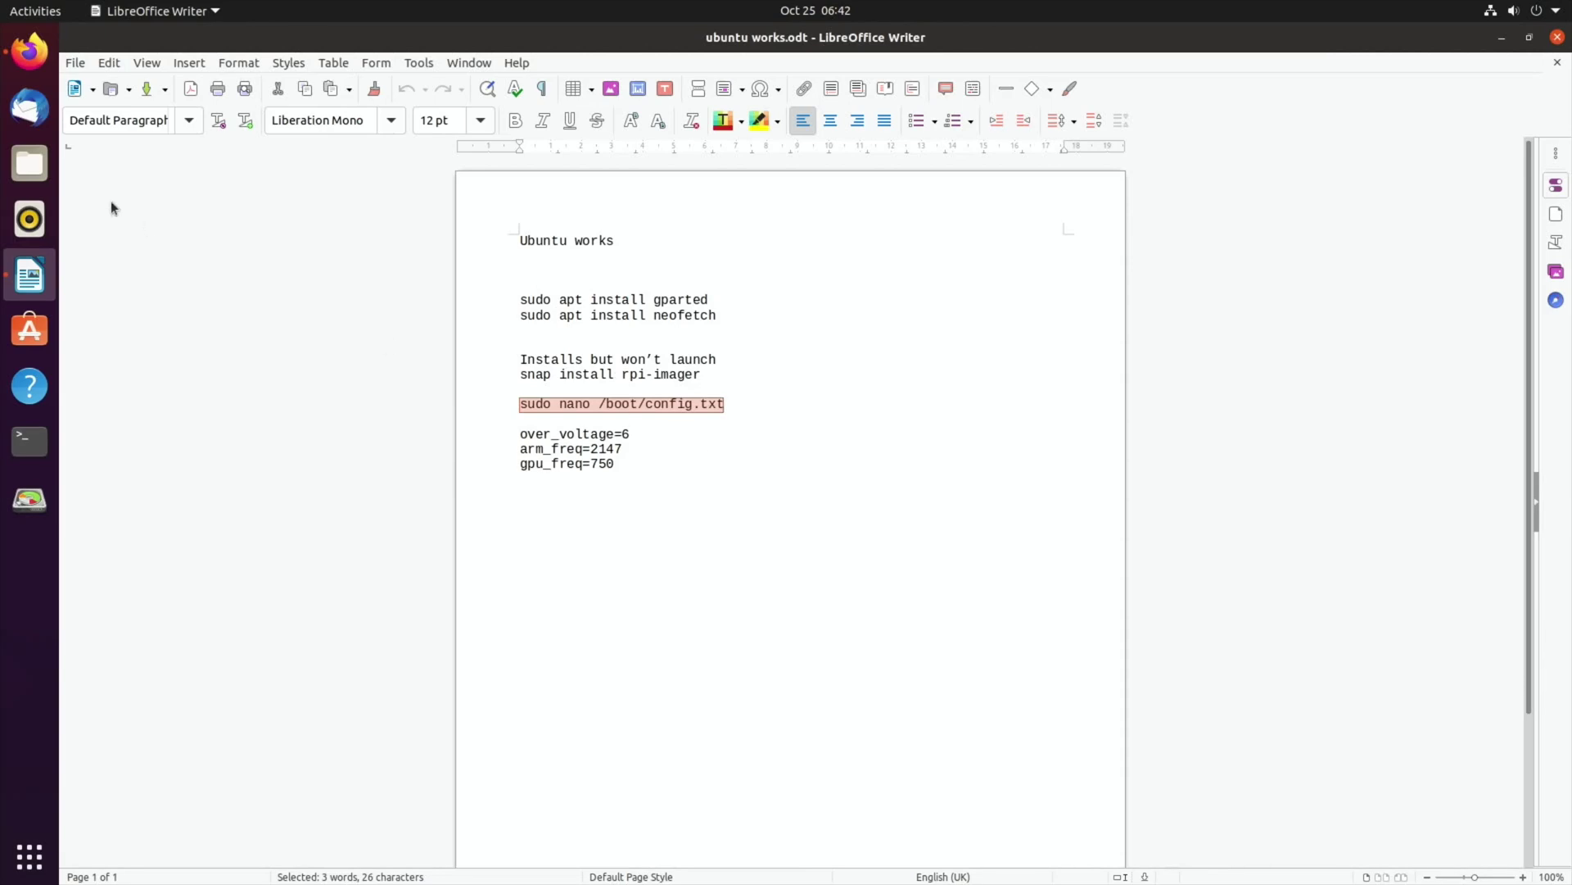
Paste and run it in a new Terminal with the account password, opening an empty config.txt
left_click(29, 441)
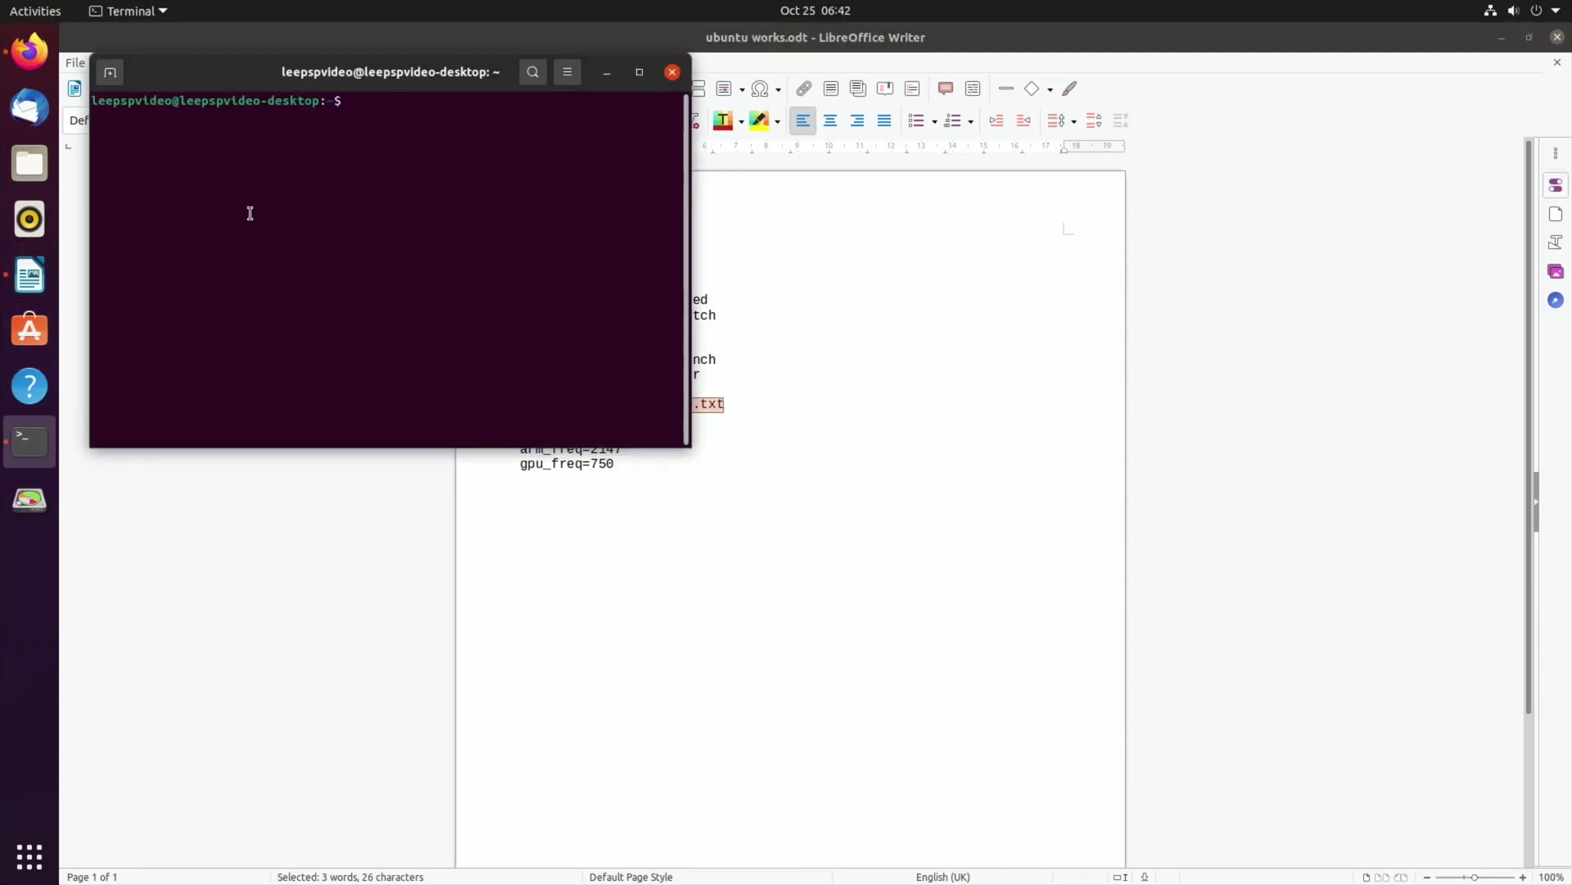
right_click(273, 212)
left_click(304, 259)
key("Return")
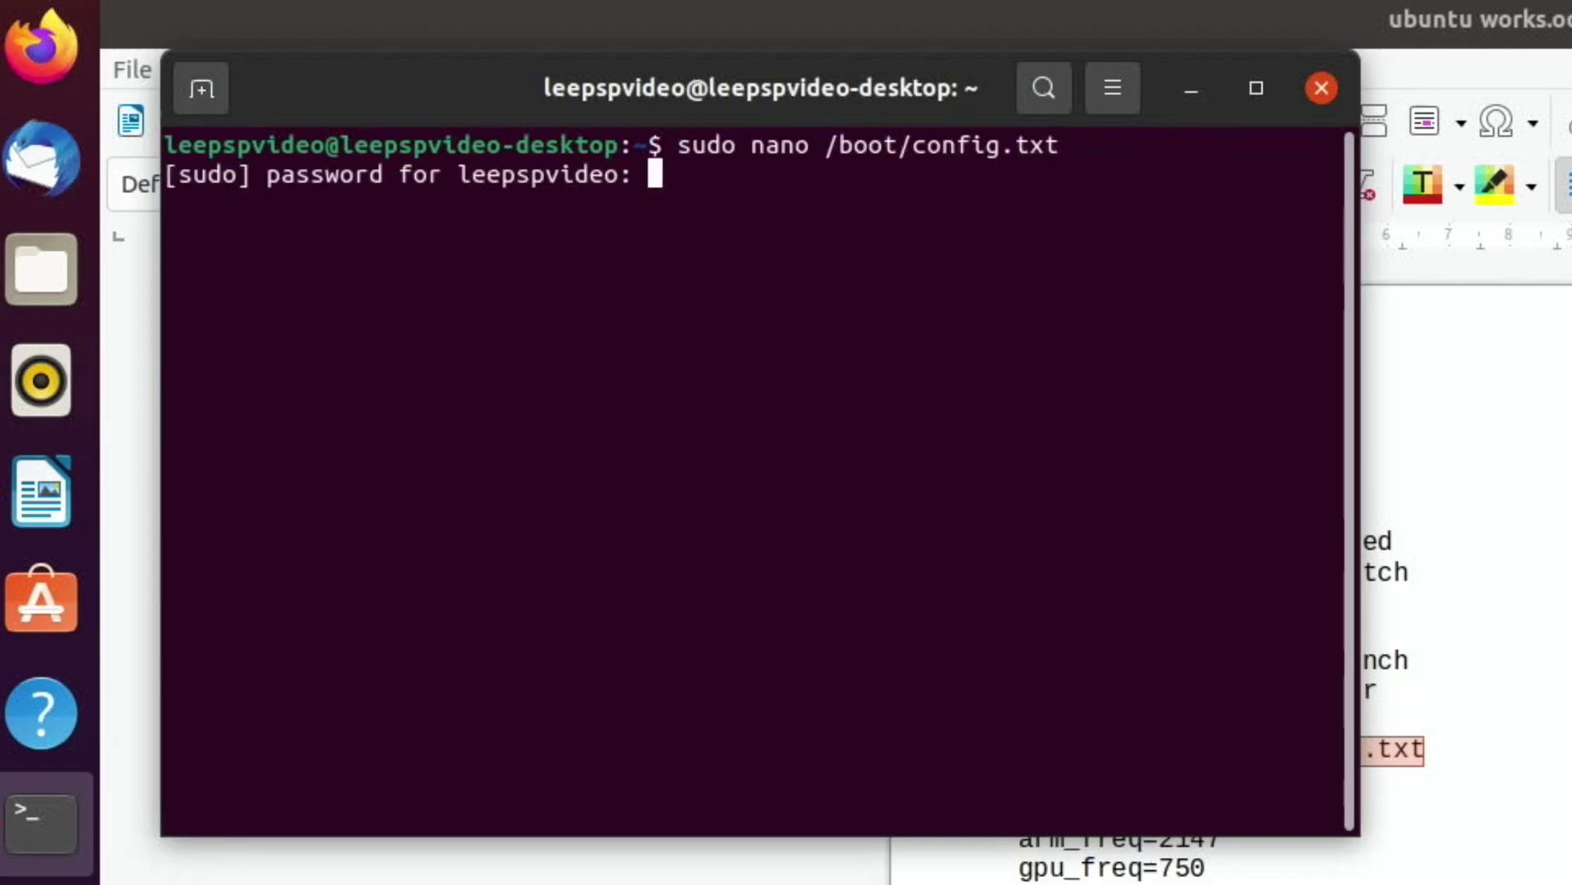
key("Return")
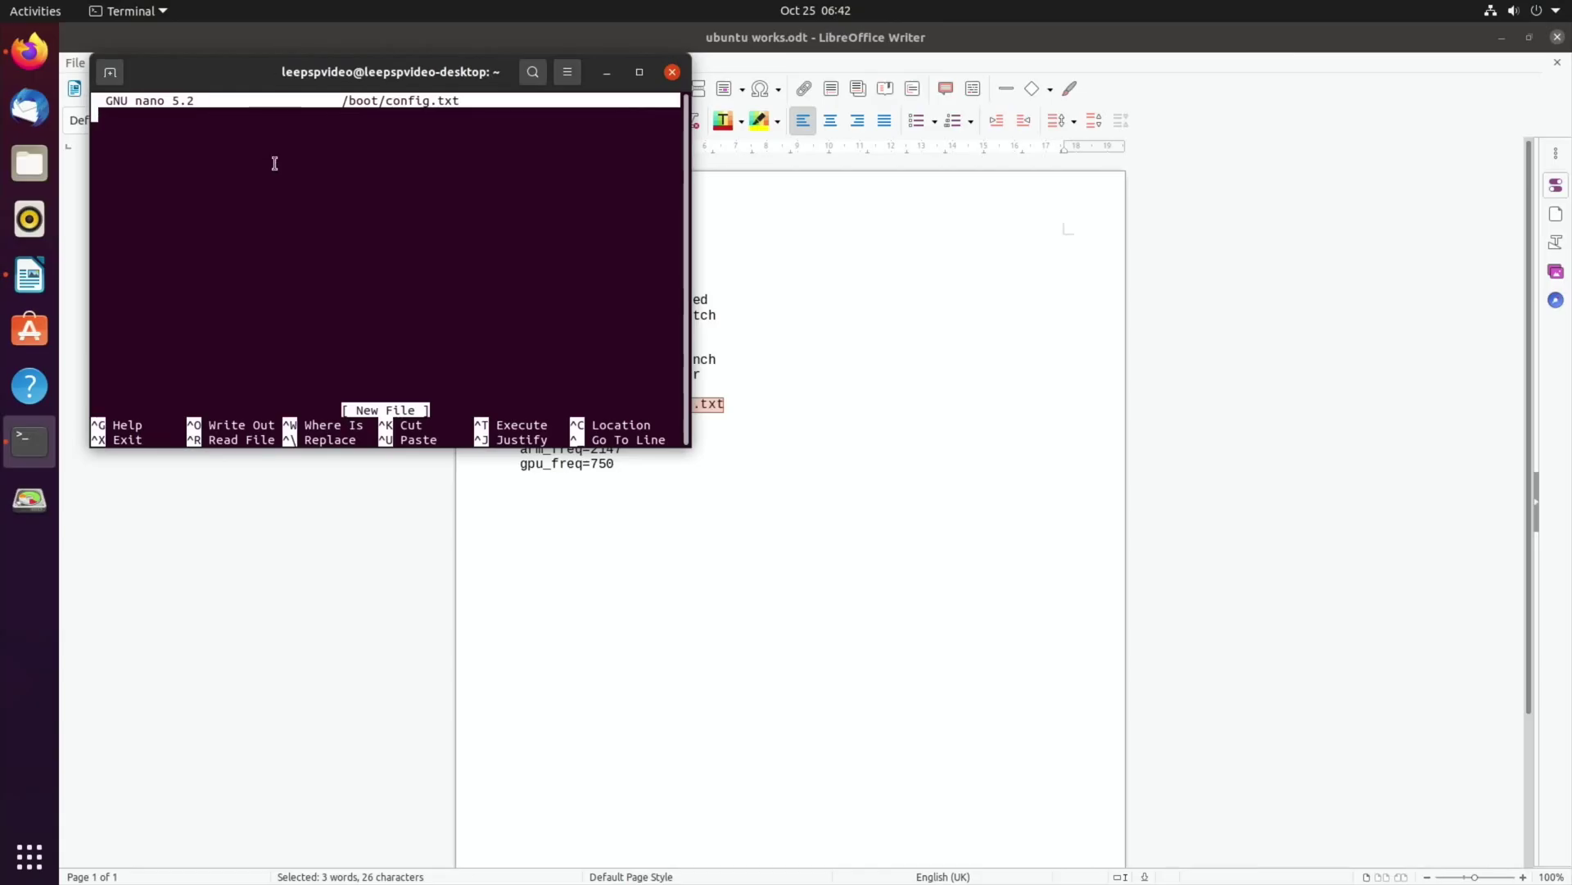
left_click_drag(257, 84, 696, 518)
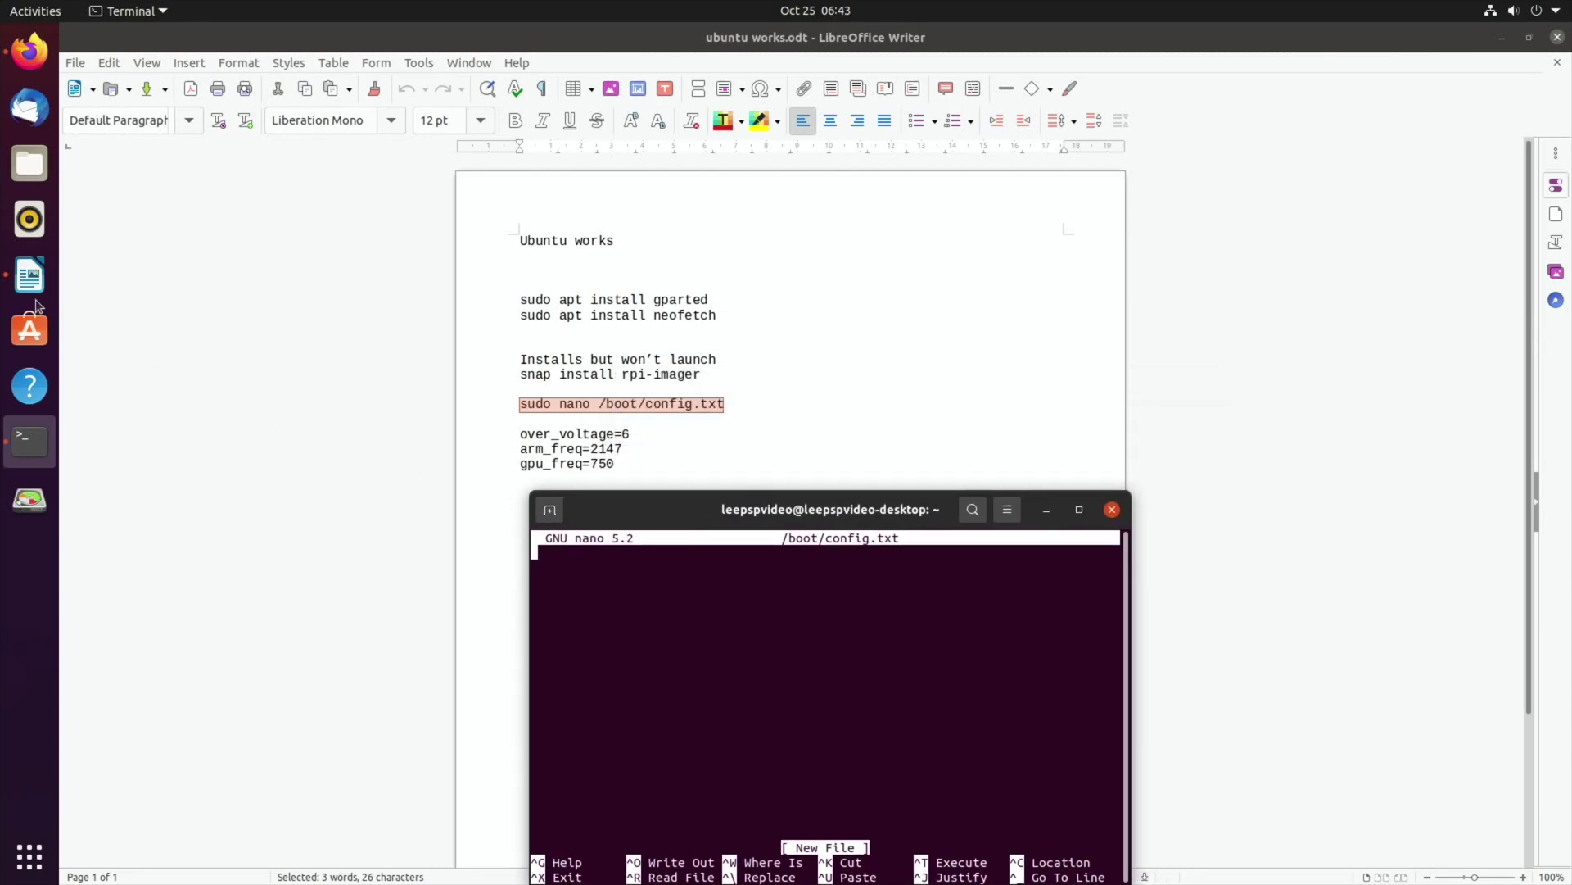
Browse Files to Computer > boot > firmware and open config.txt
left_click(27, 158)
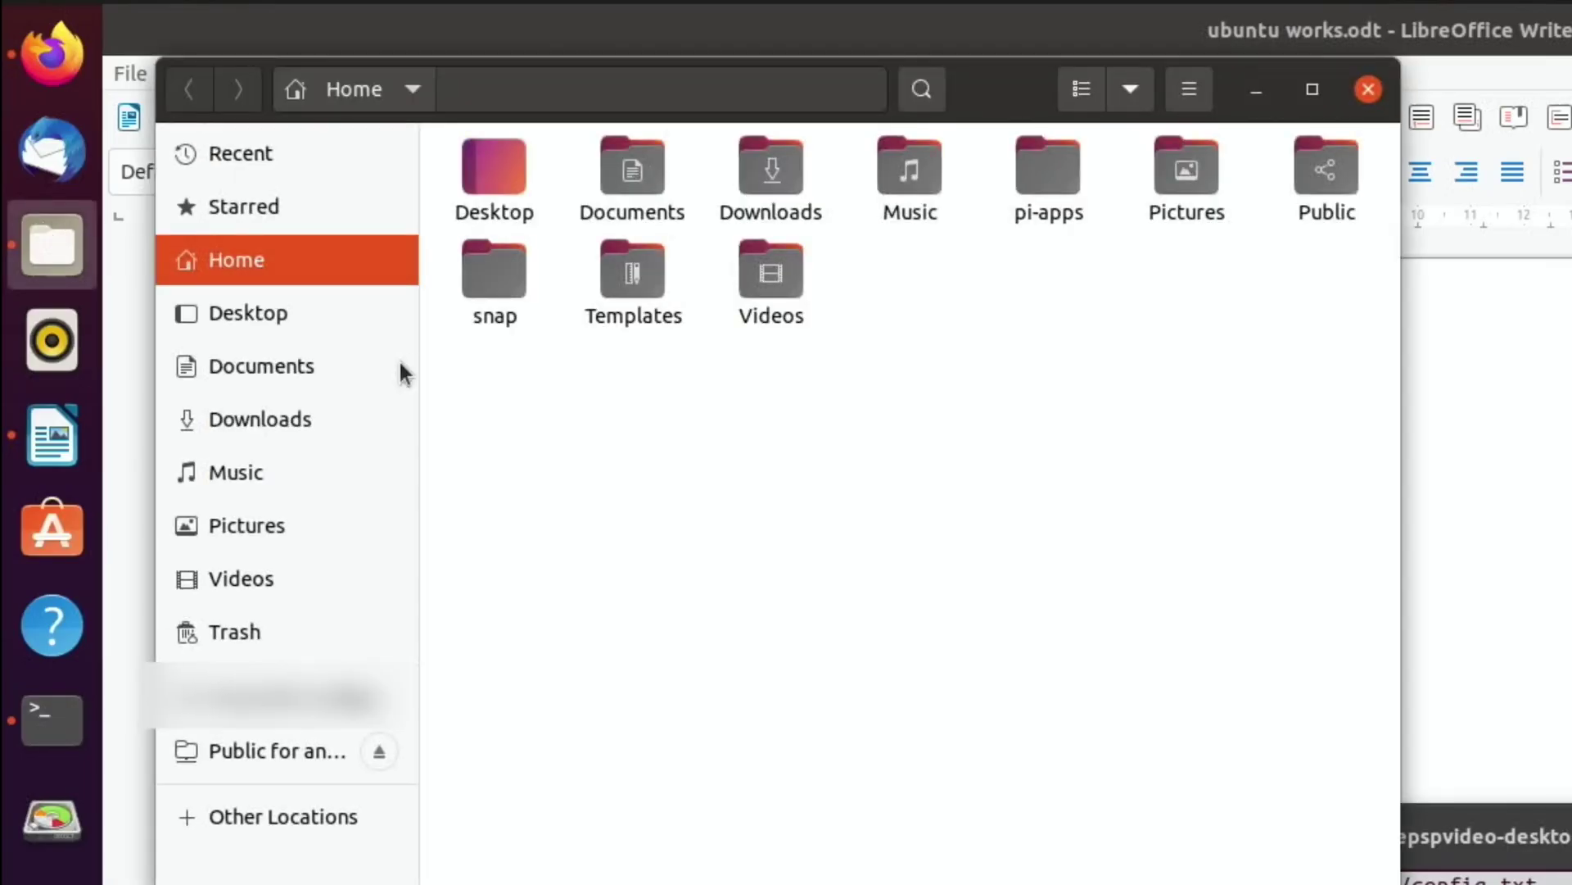
left_click(226, 820)
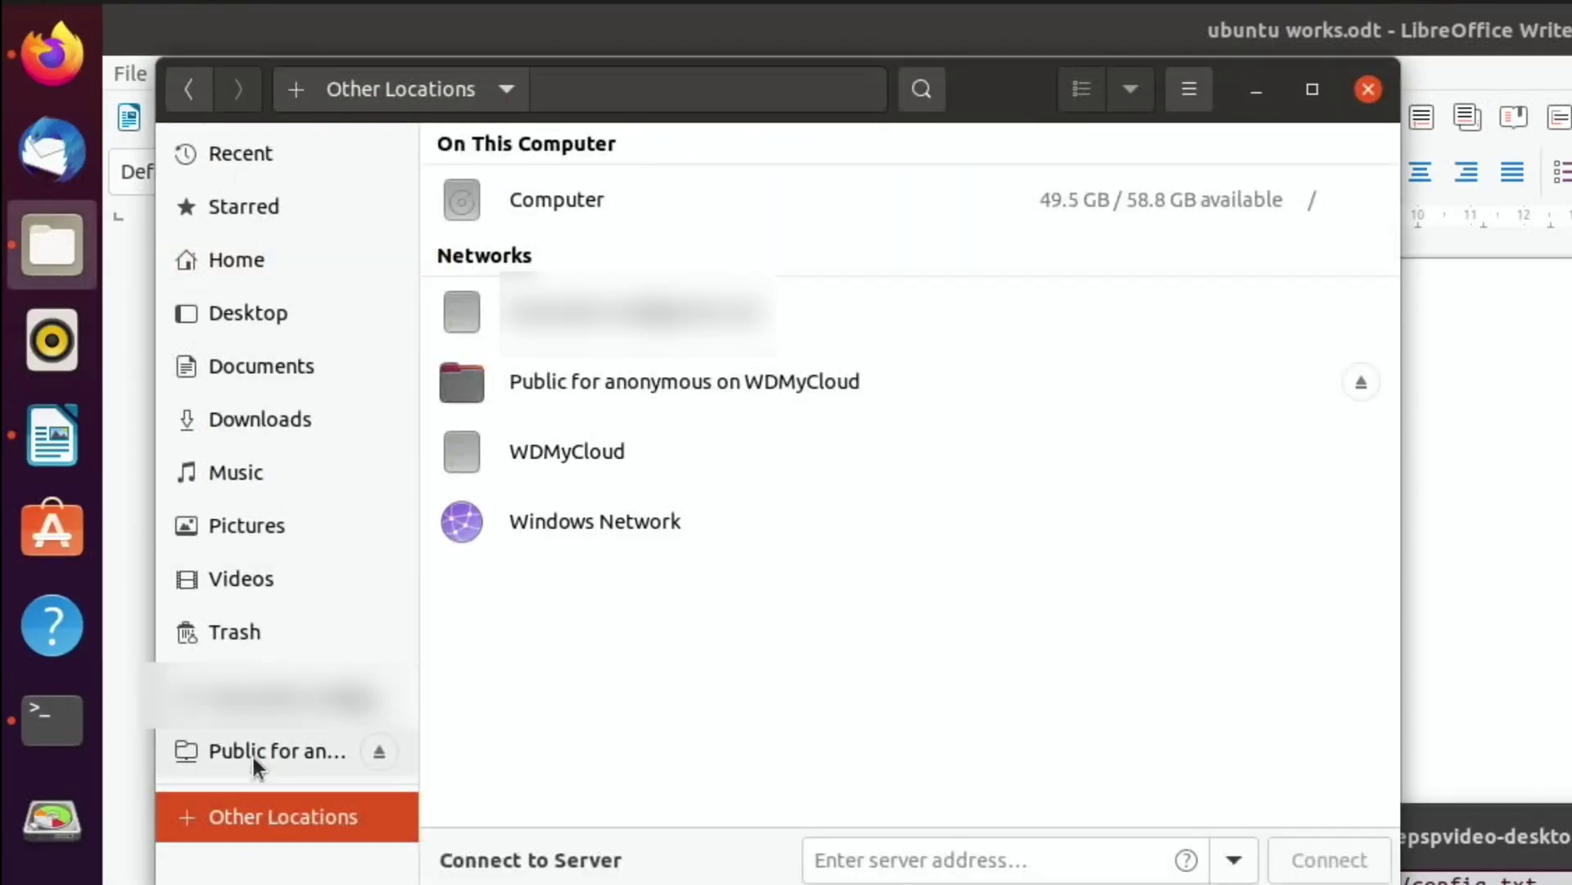
left_click(474, 211)
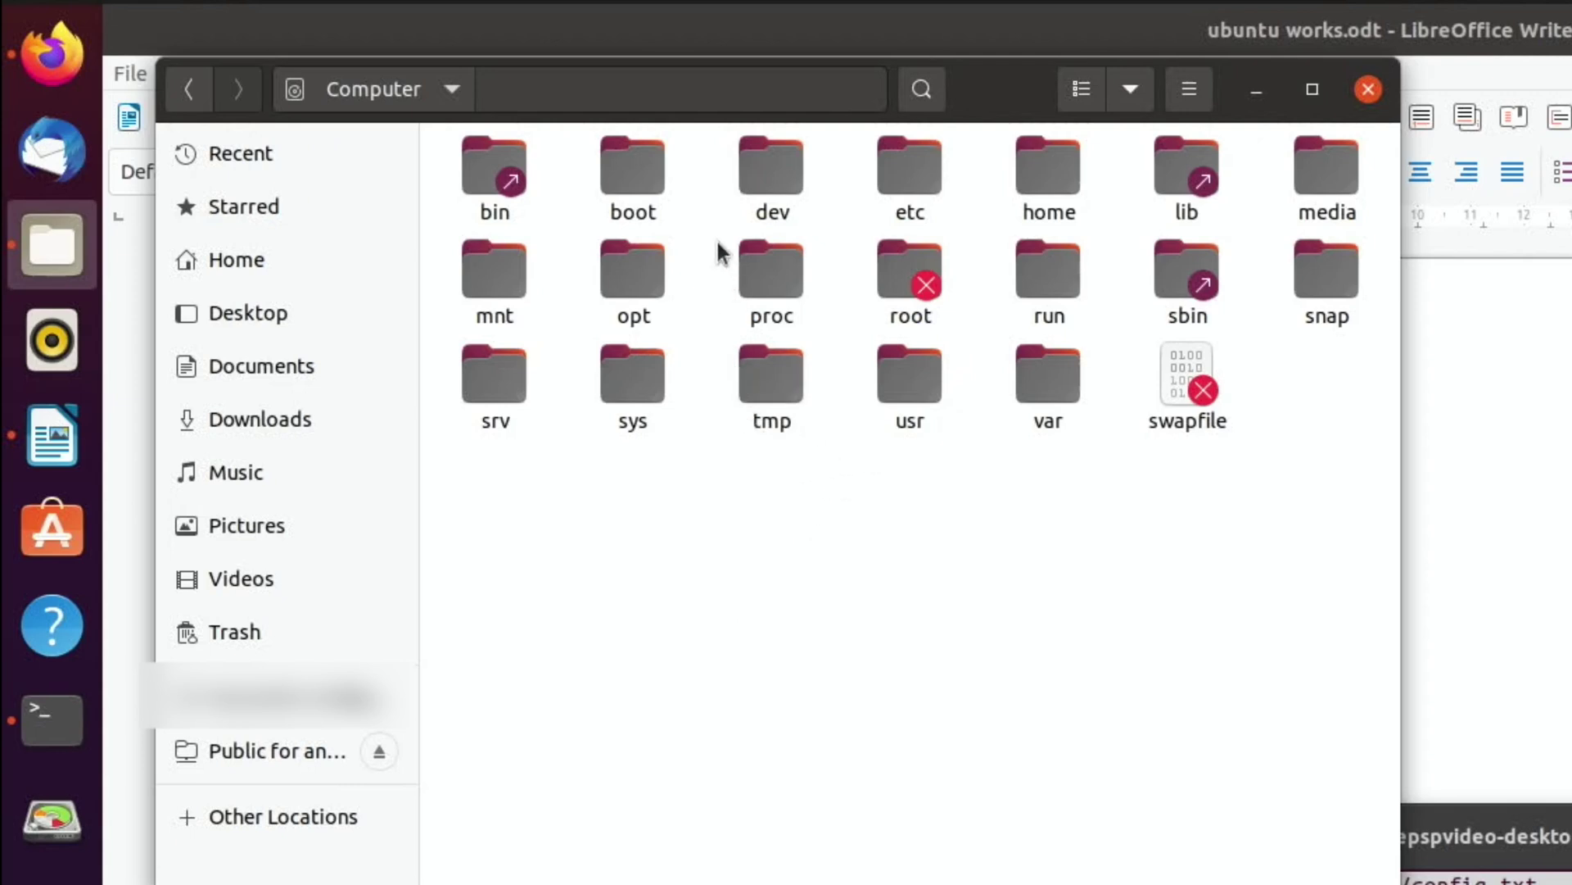
double_click(650, 184)
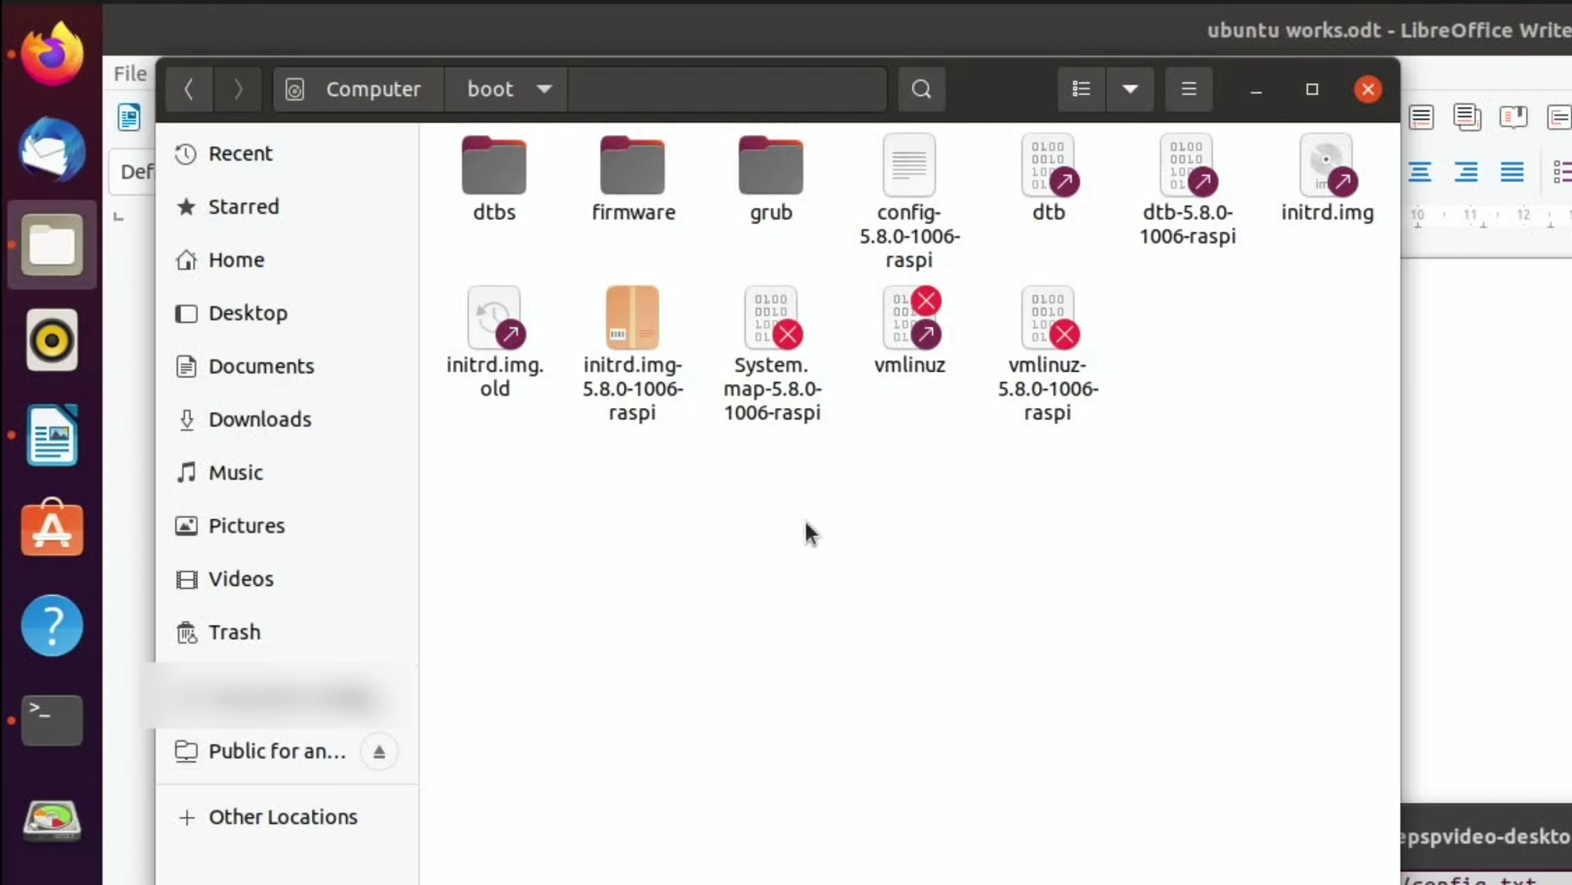
double_click(639, 177)
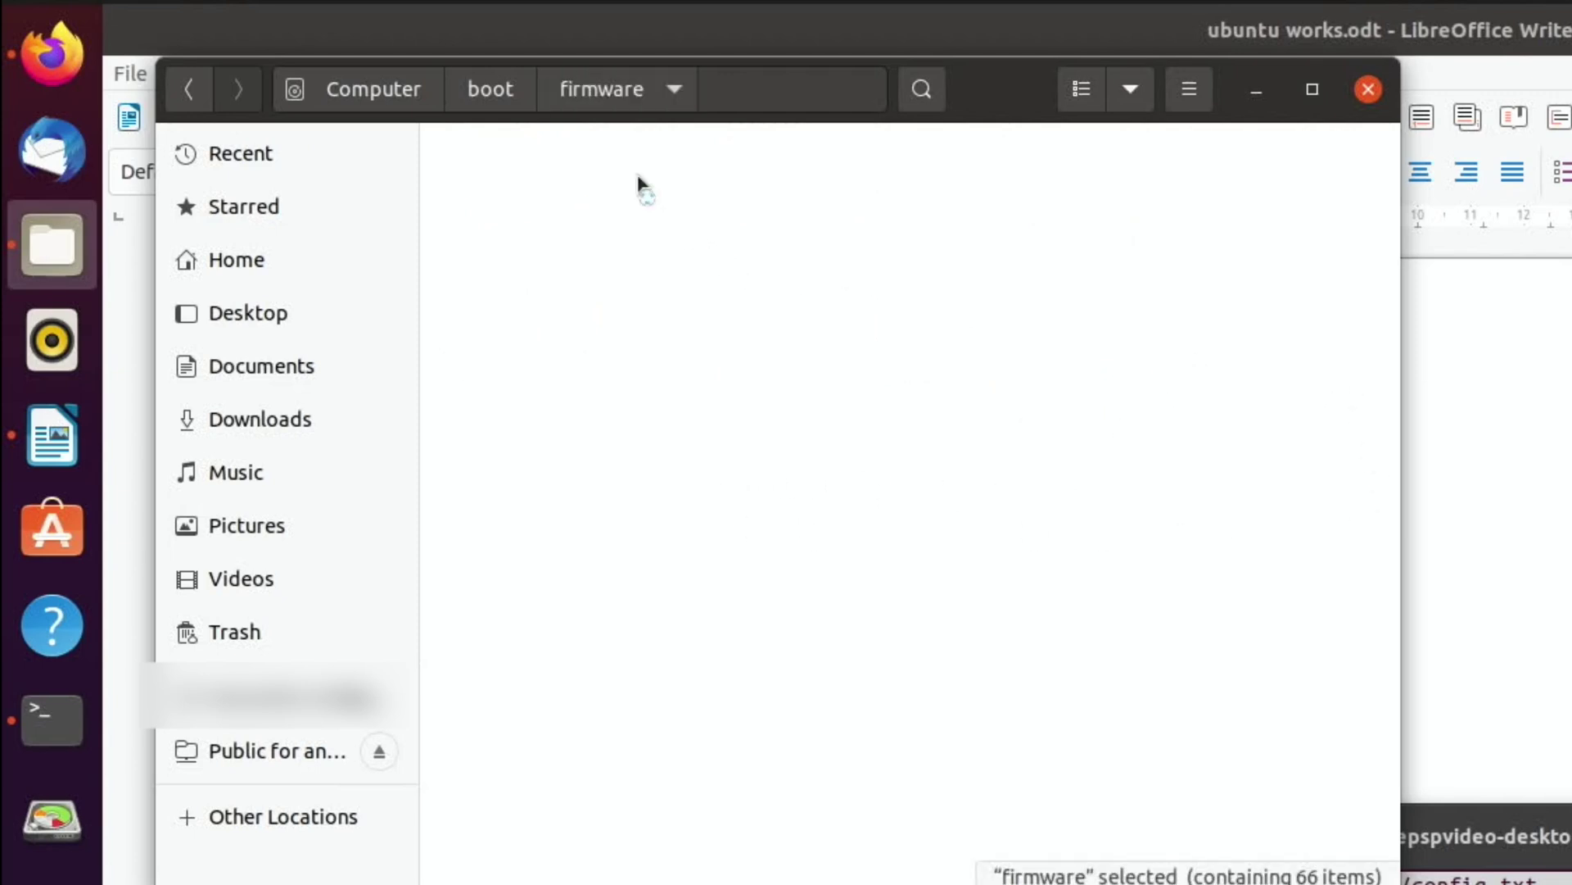
scroll(744, 516, "down", 2)
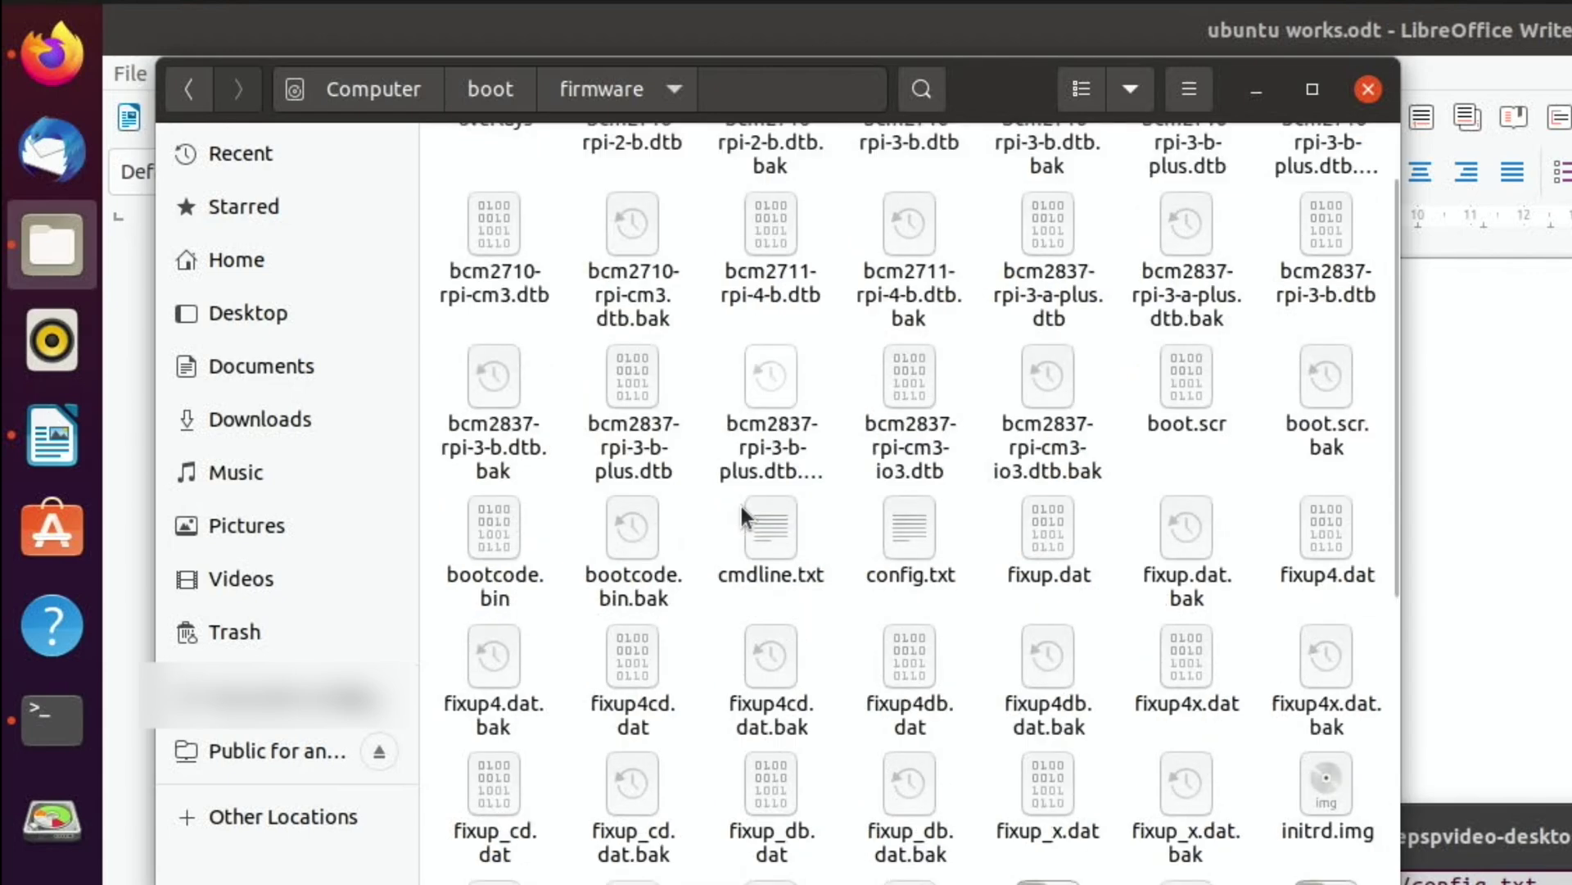
scroll(741, 515, "up", 2)
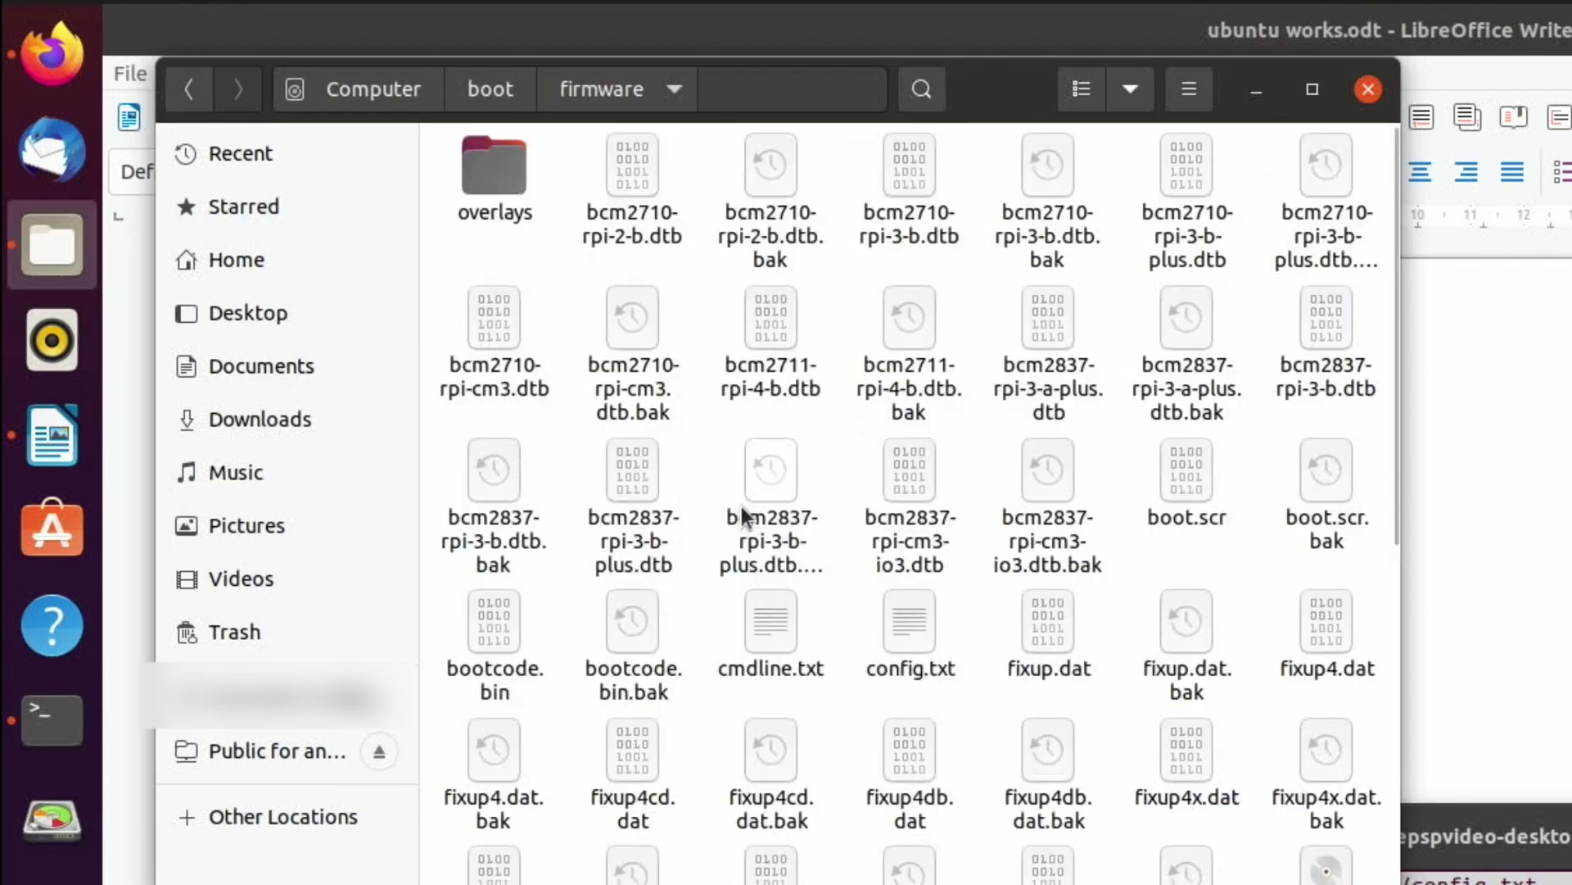
double_click(909, 624)
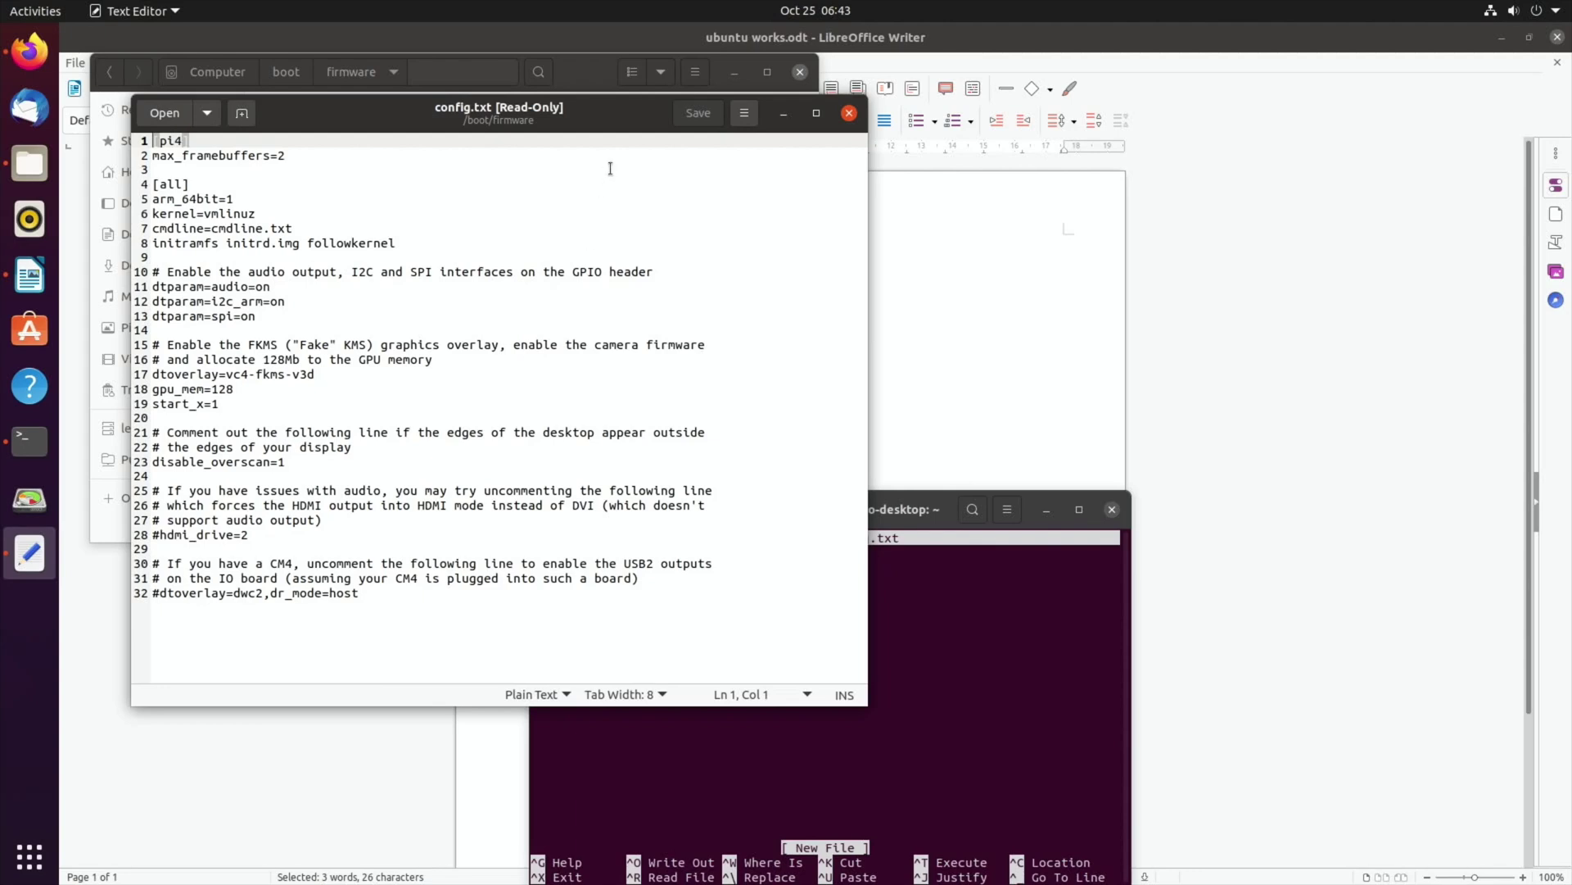
Close the read-only config.txt viewer and the Terminal holding the empty nano file
left_click(849, 114)
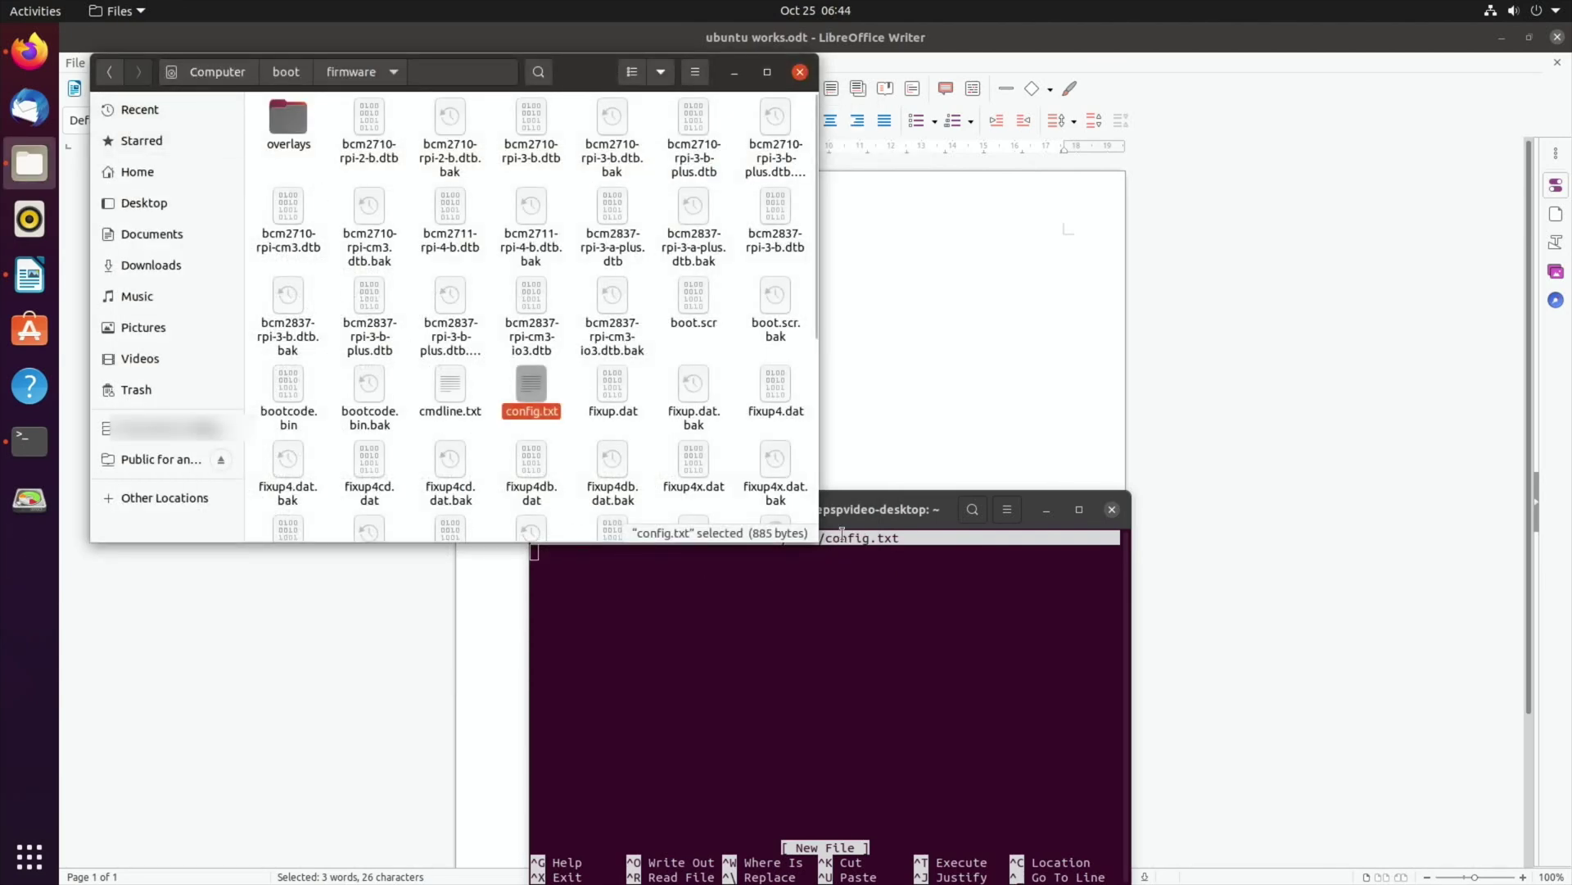
left_click_drag(852, 518, 802, 518)
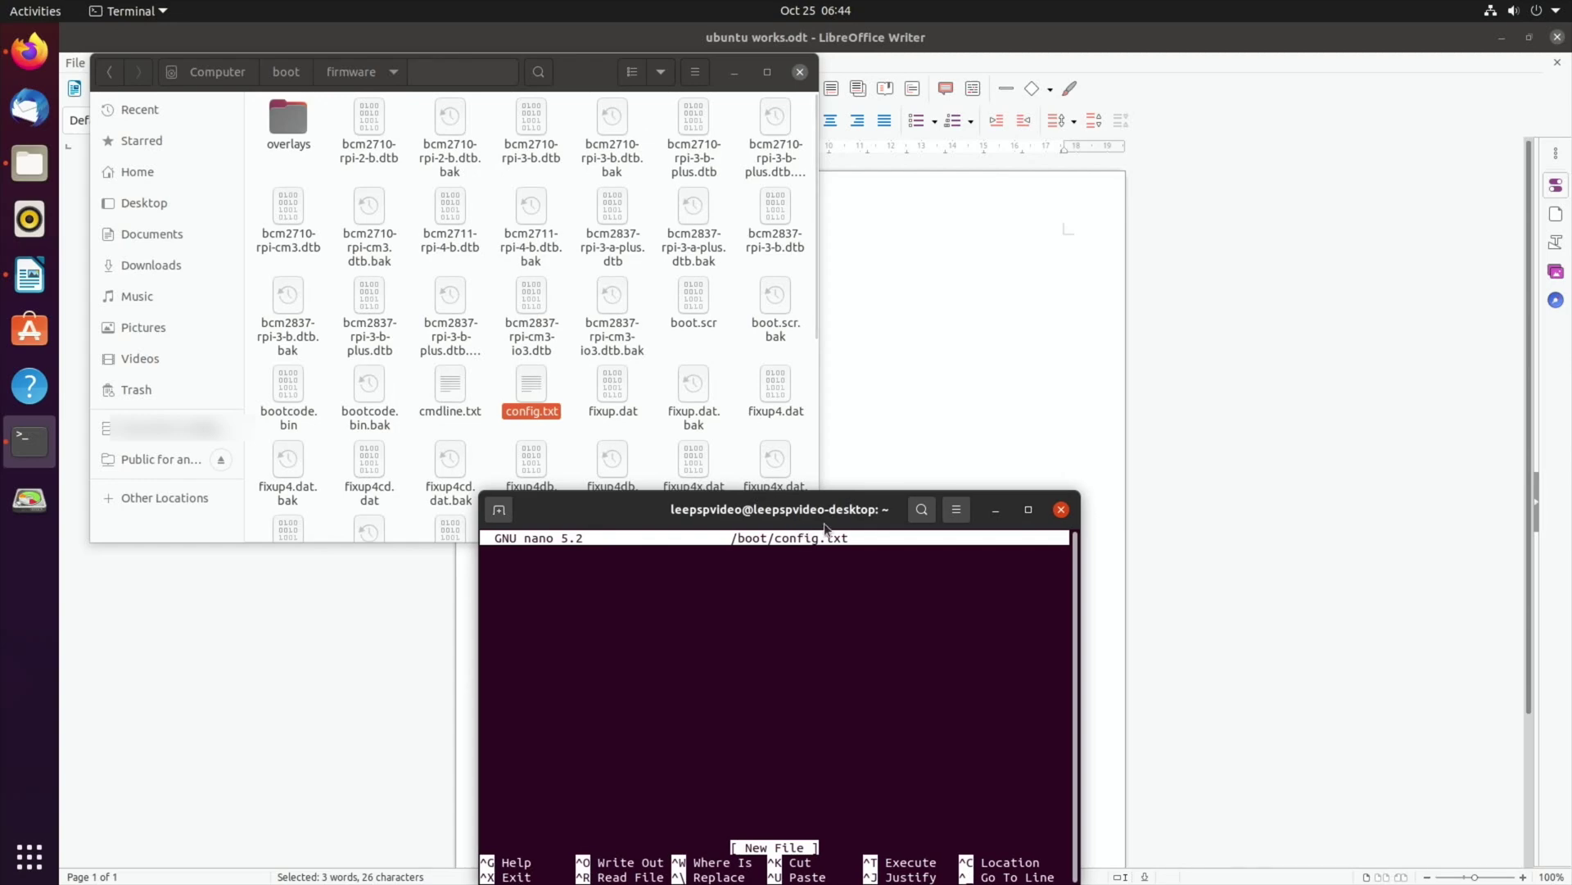
left_click(1061, 510)
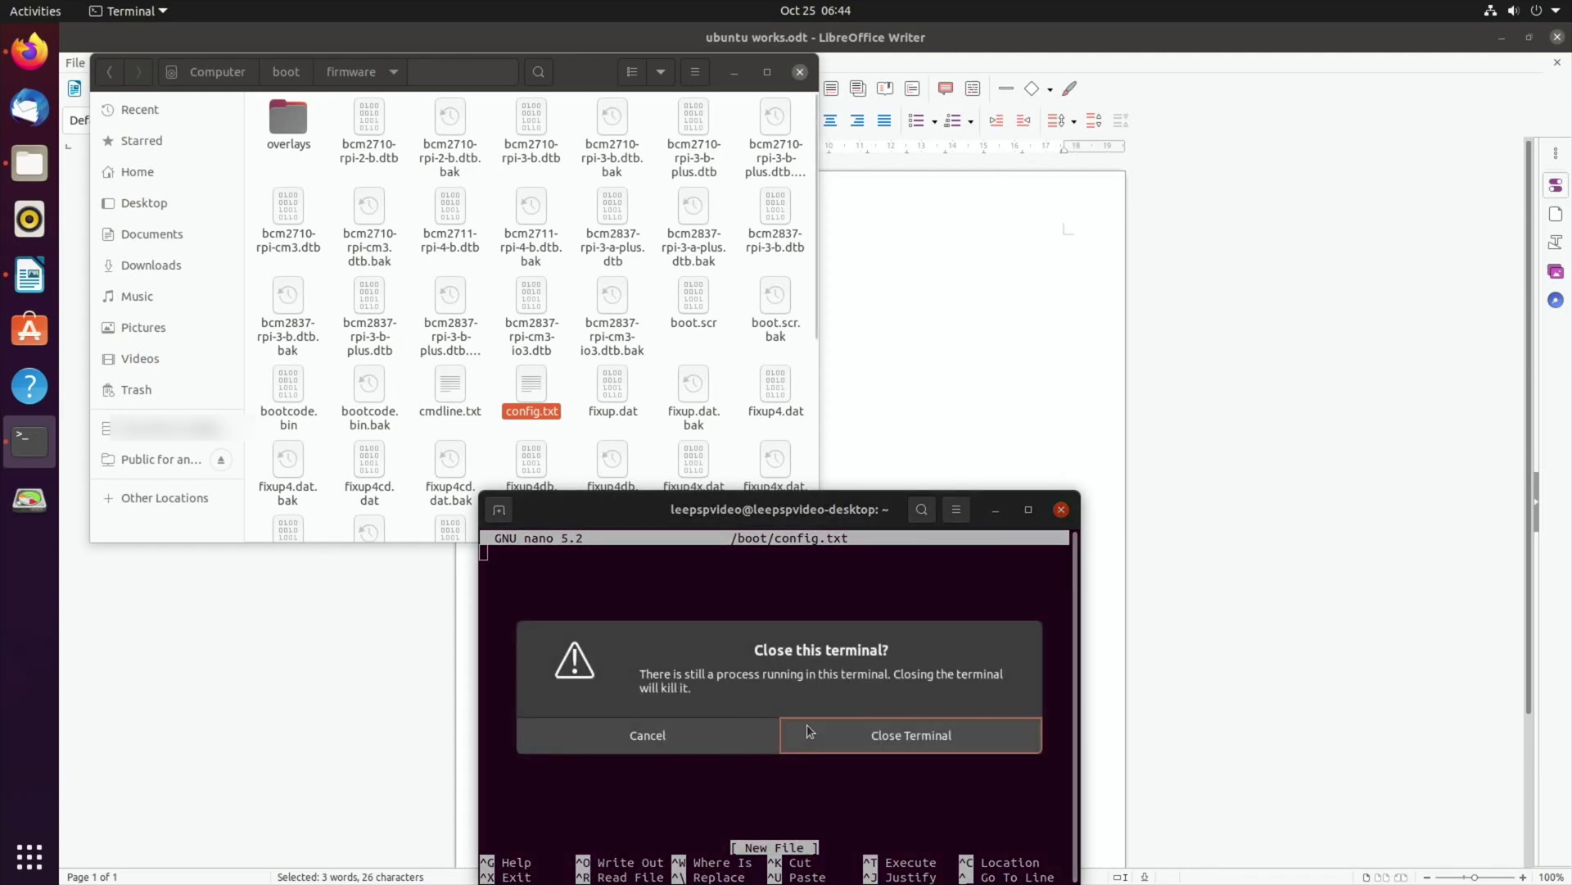
left_click(808, 724)
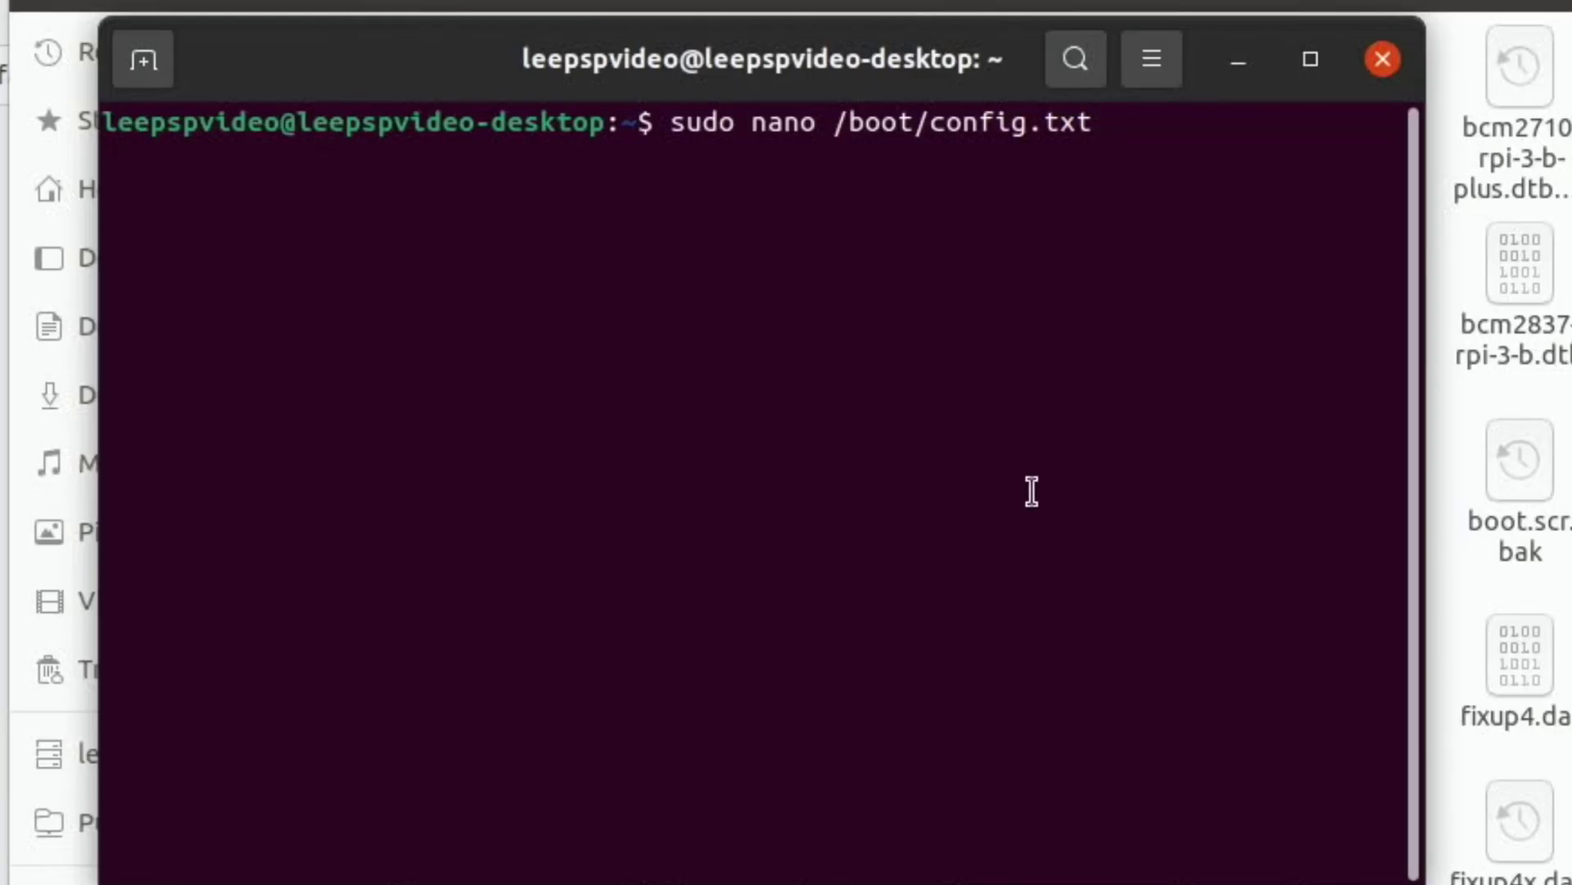
Edit the command to 'sudo nano /boot/firmware/config.txt' and run it with the password
key("Left")
key("Left")
key("Left")
key("Left")
key("Left")
key("Left")
key("Left")
key("Left")
key("Left")
key("Left")
type("fir")
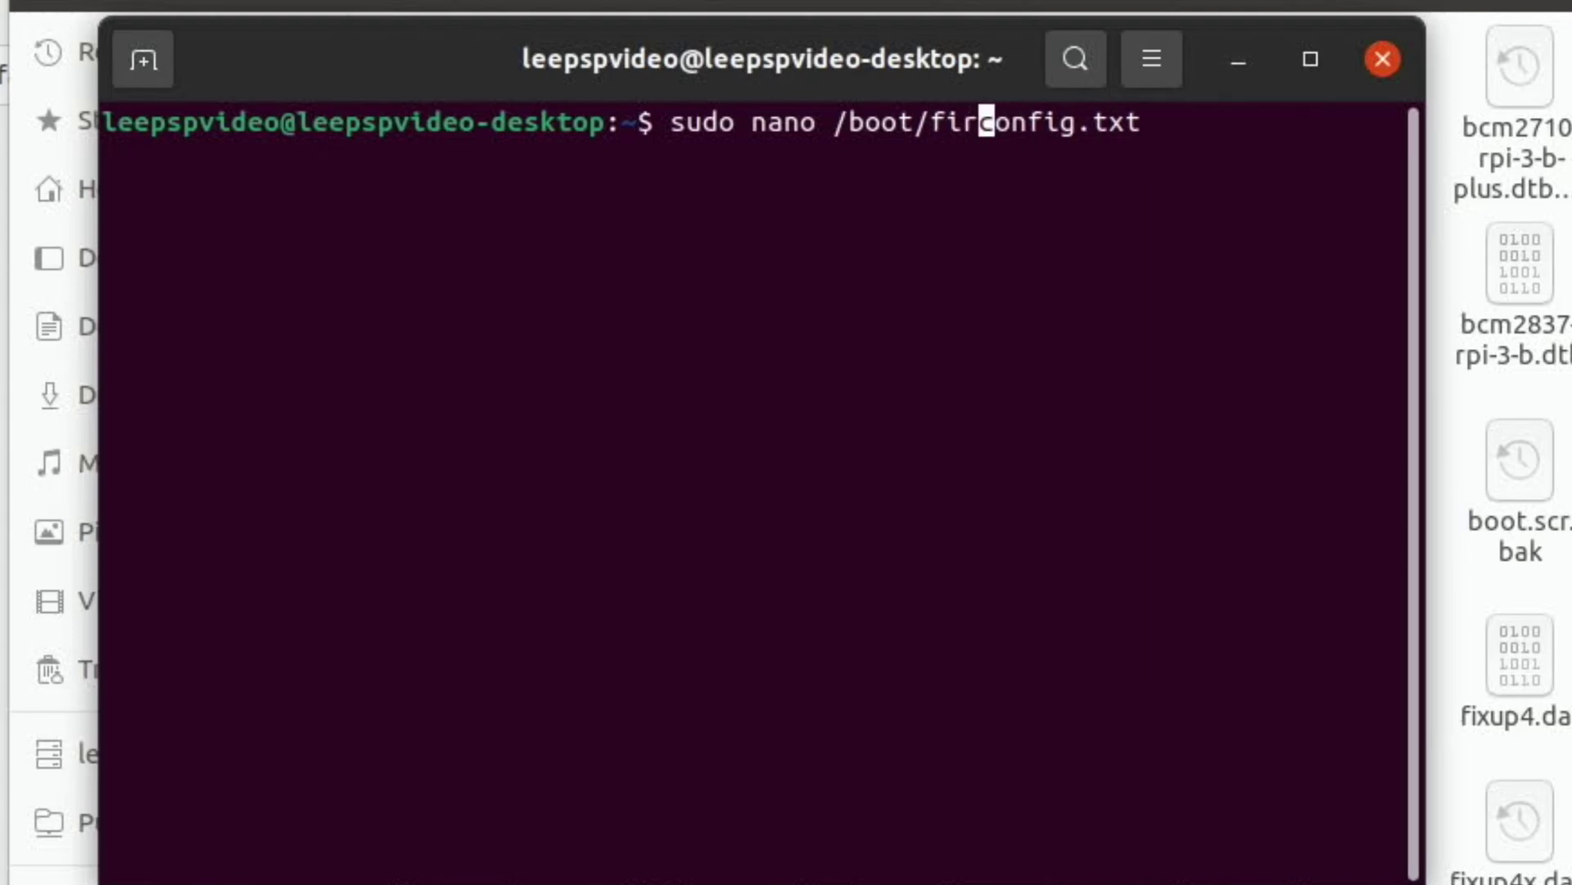
type("mware/")
key("Return")
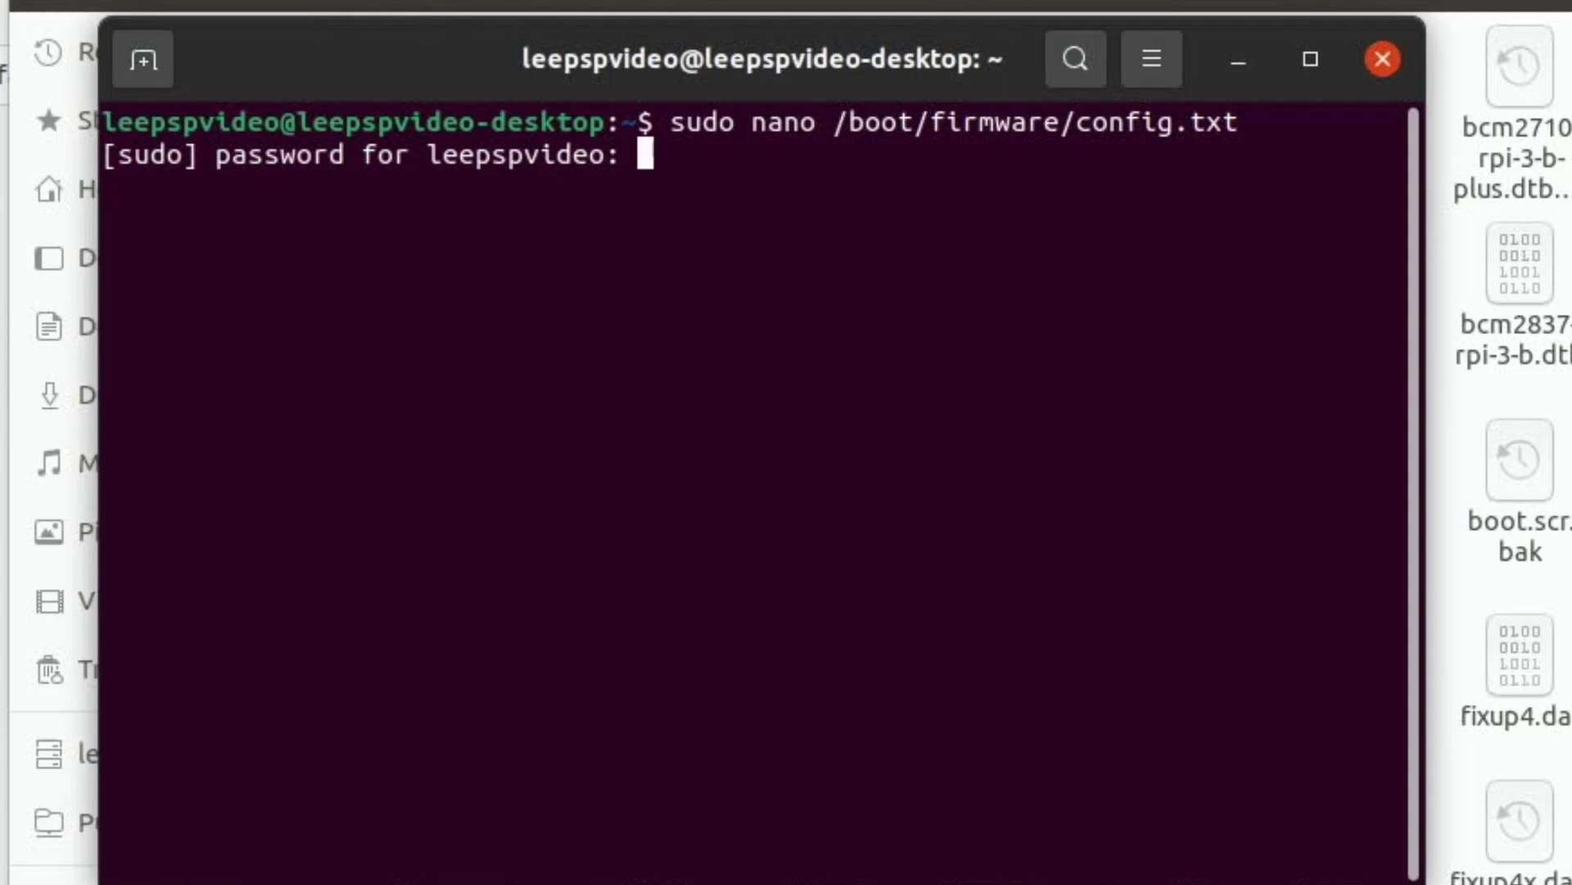
key("Return")
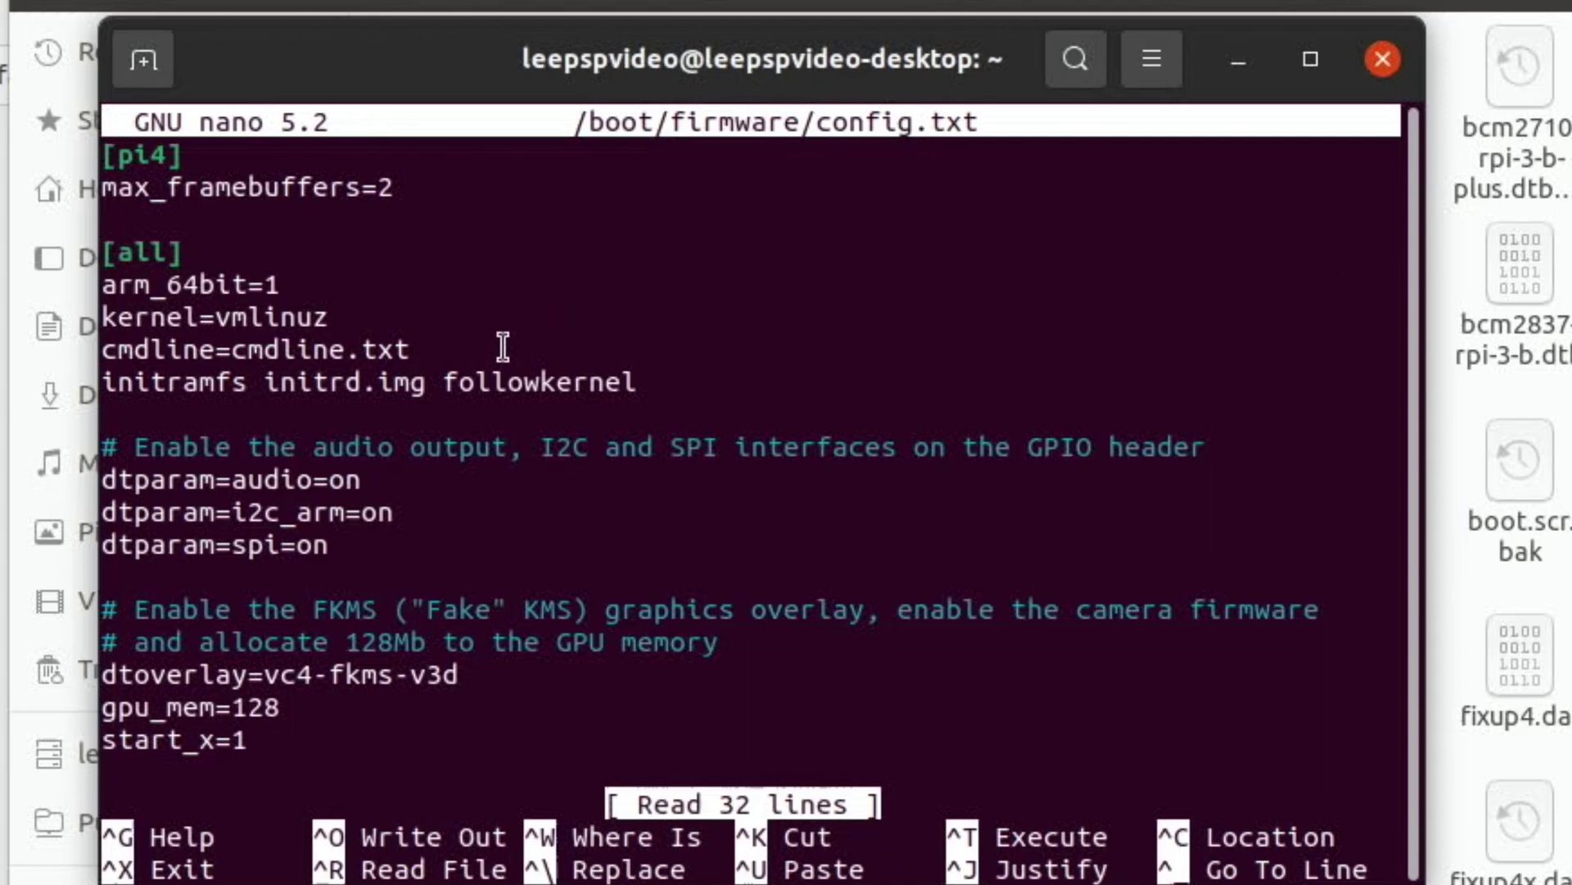
Insert blank lines between the initramfs line and the audio interfaces comment
key("Down")
key("Down")
key("Down")
key("Down")
key("Down")
key("Down")
key("Down")
key("Down")
key("Down")
key("Down")
key("Down")
key("Down")
key("Down")
key("Down")
key("Down")
key("Down")
key("Down")
key("Down")
key("Down")
key("Down")
key("Down")
key("Down")
key("Down")
key("Down")
key("Down")
key("Down")
key("Down")
key("Down")
key("Down")
key("Down")
key("Down")
key("Down")
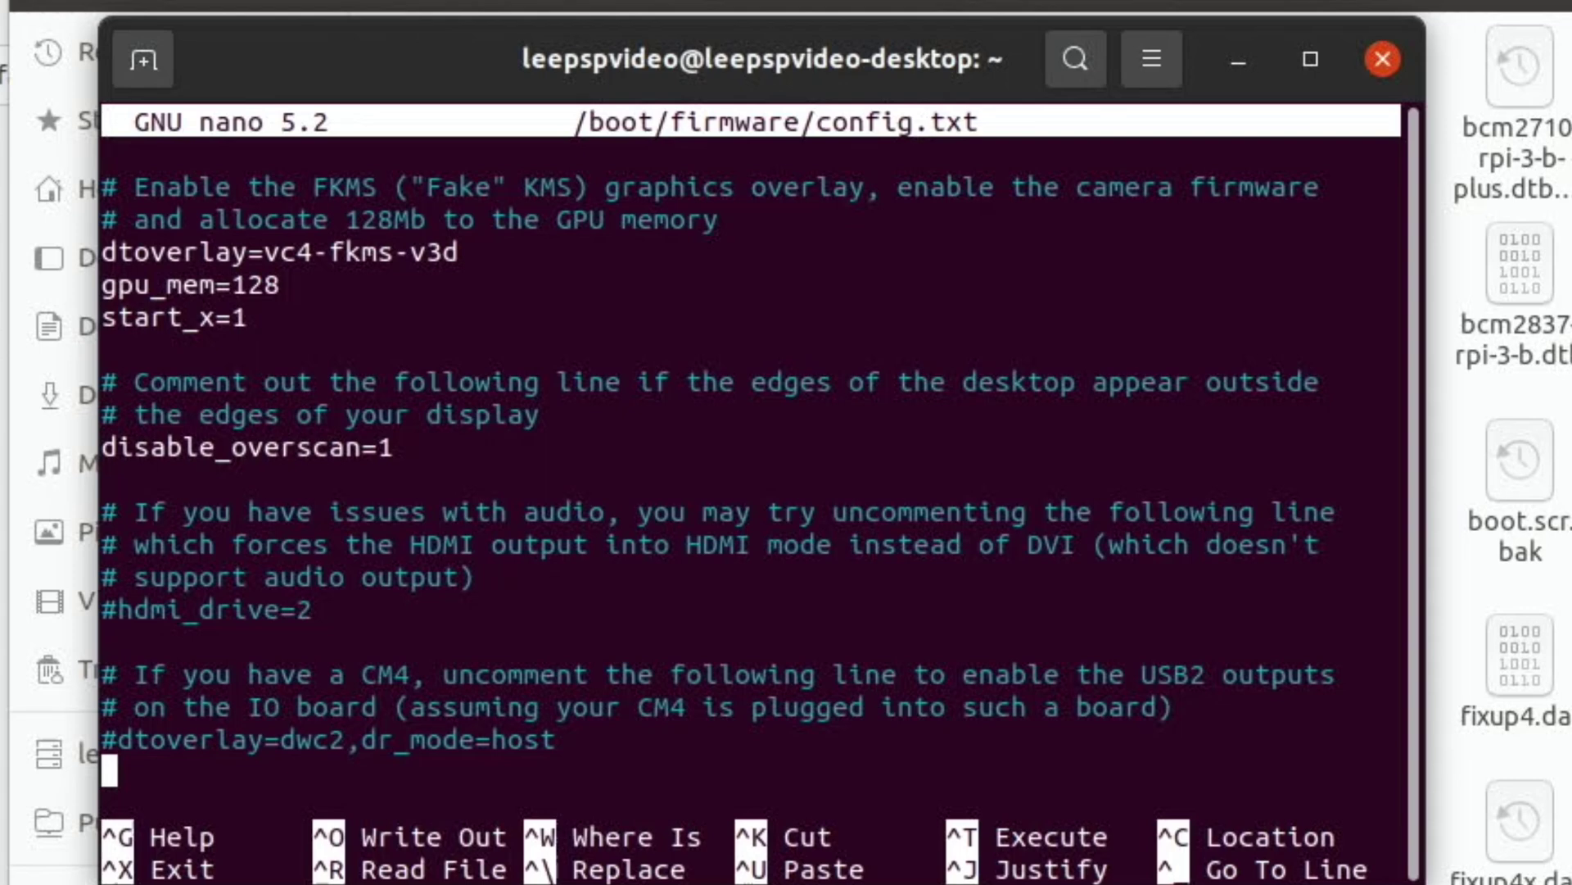
key("Up")
key("Up")
key("Up")
key("Up")
key("Up")
key("Up")
key("Up")
key("Up")
key("Up")
key("Up")
key("Up")
key("Up")
key("Up")
key("Up")
key("Up")
key("Up")
key("Up")
key("Up")
key("Up")
key("Up")
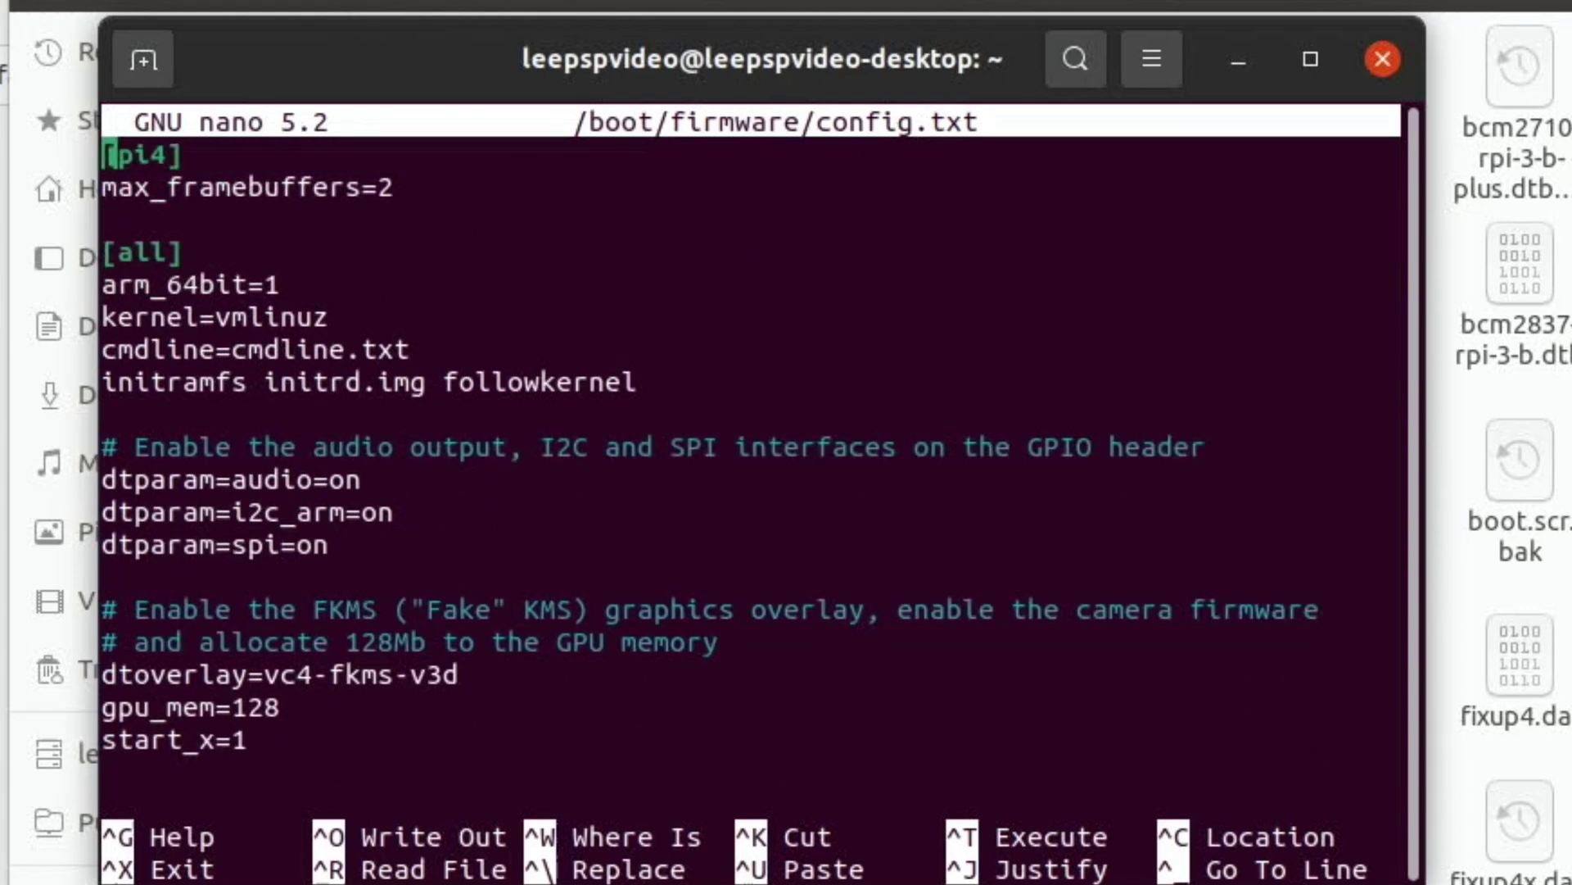
key("Down")
key("Down")
key("Down")
key("Down")
key("Down")
key("Down")
key("Down")
key("Down")
key("Down")
key("Down")
key("Up")
key("Up")
key("Return")
key("Return")
key("Return")
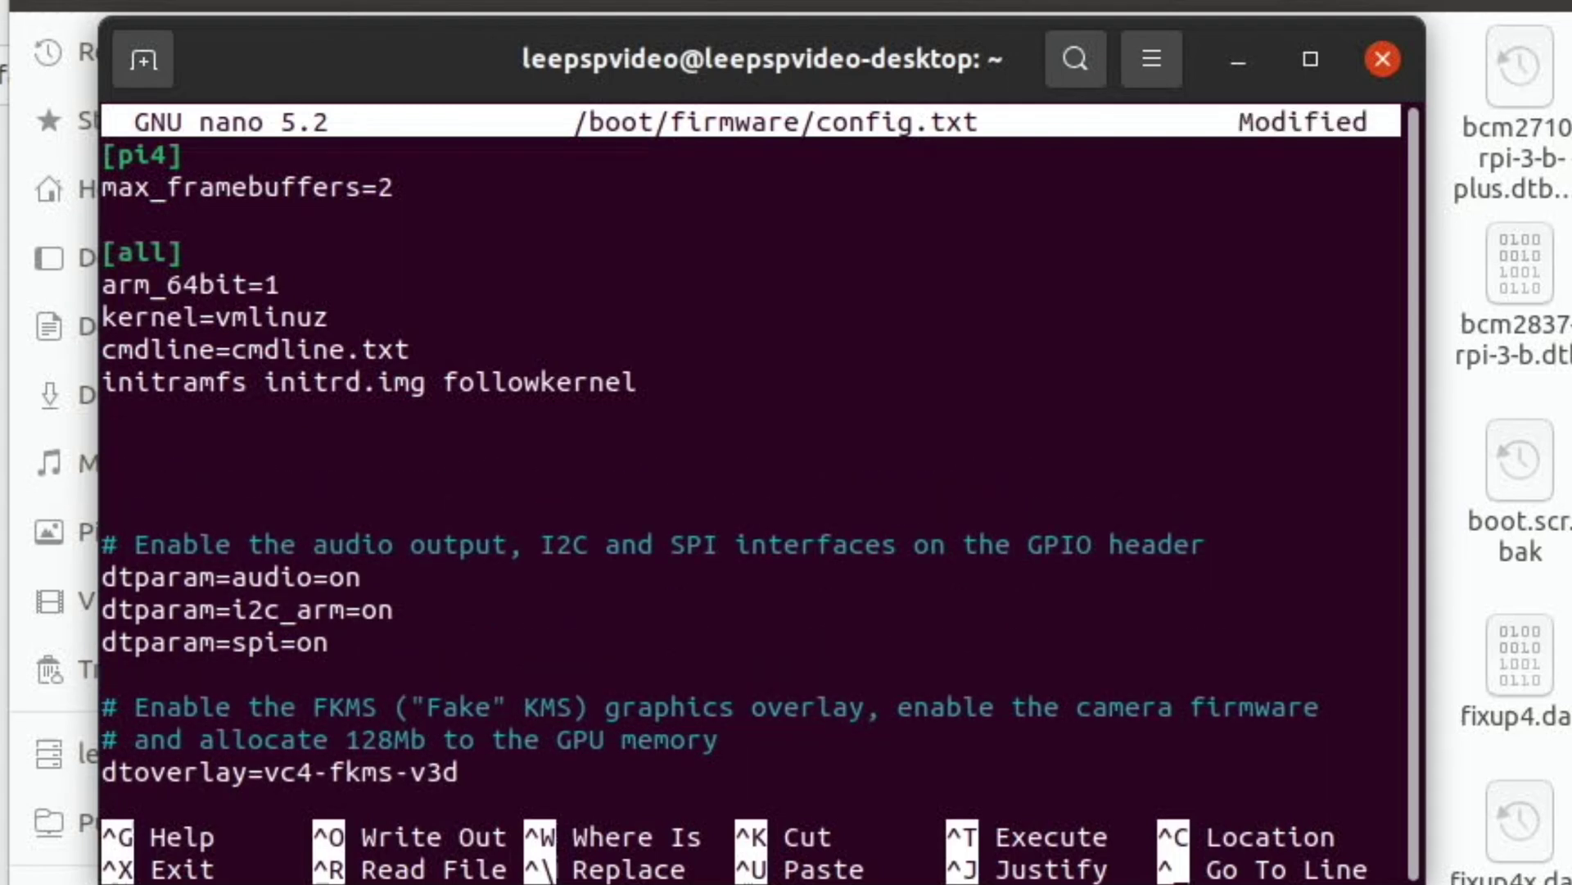
key("Up")
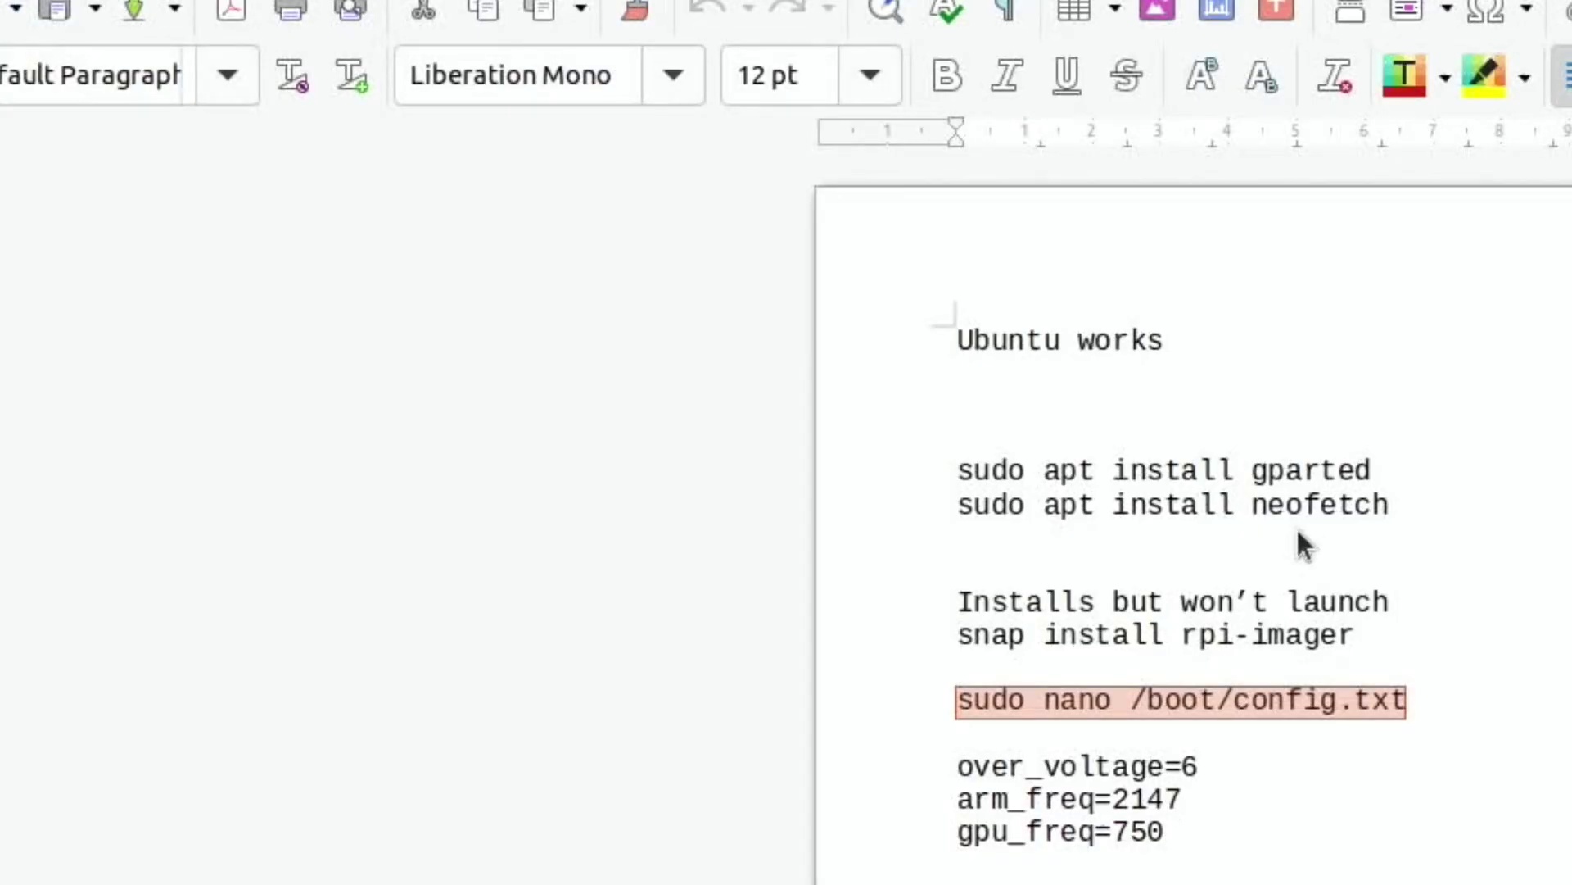
Copy the three overclock lines from Writer and paste them into config.txt in nano
left_click_drag(952, 752, 1176, 832)
right_click(1035, 819)
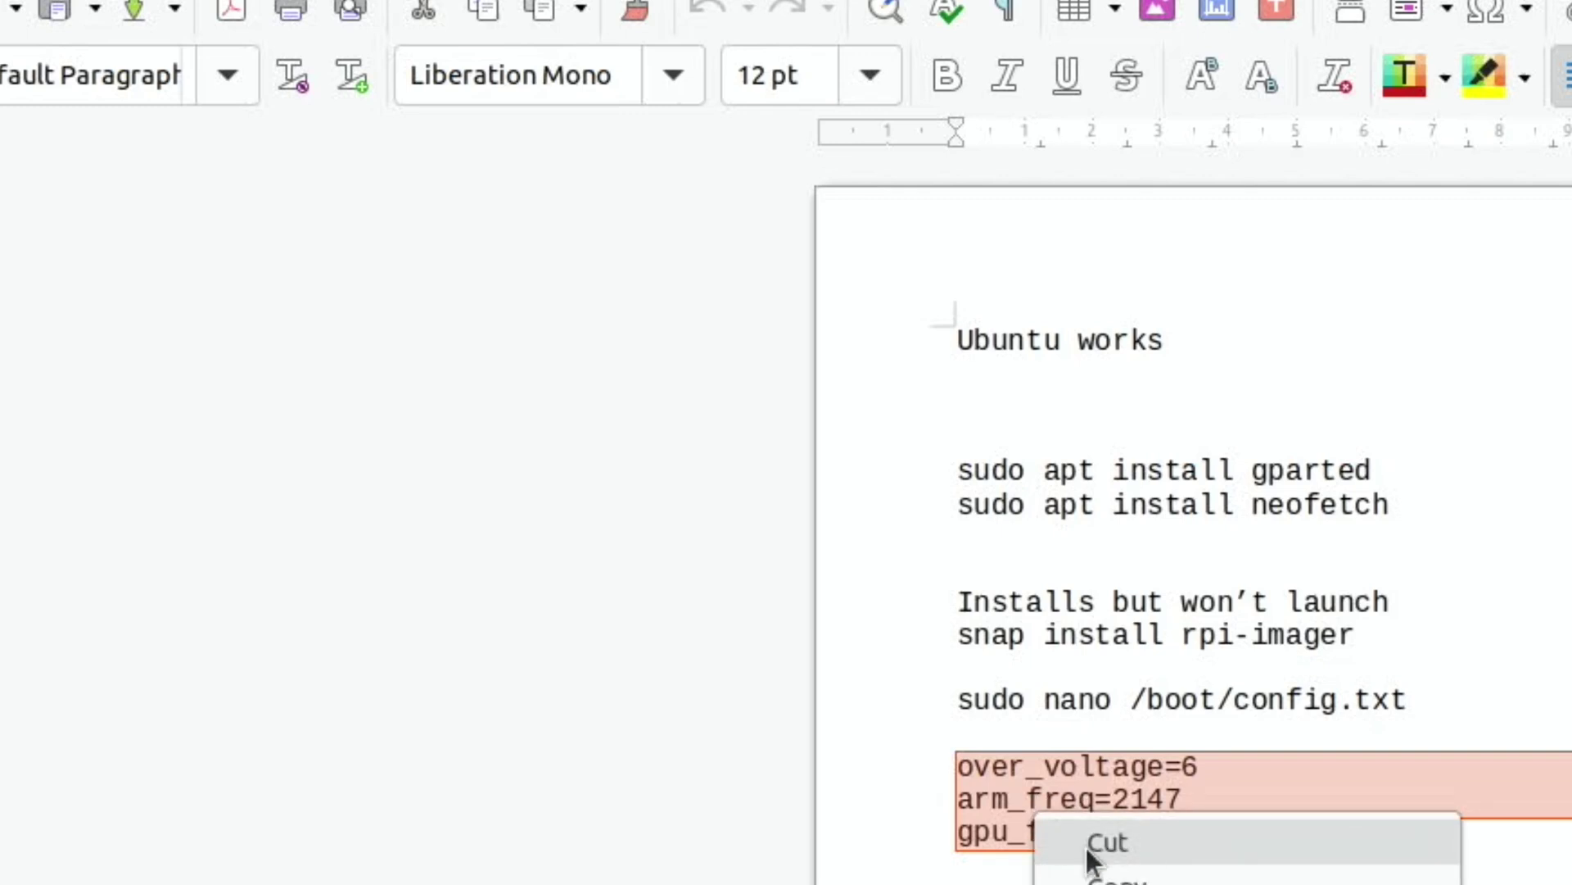
left_click(1095, 875)
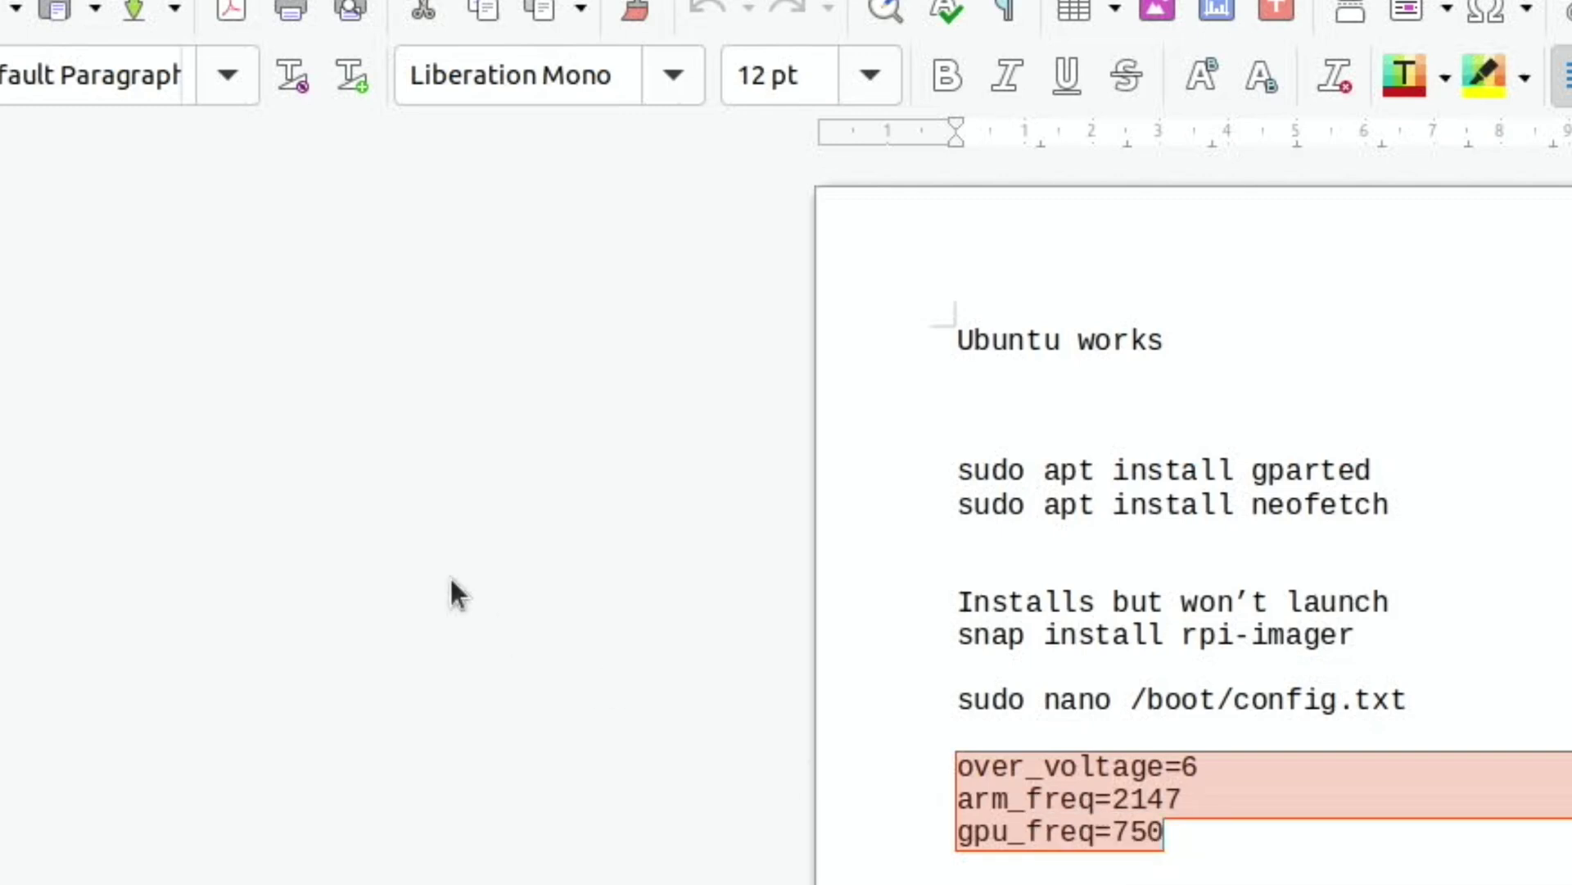
left_click(4, 781)
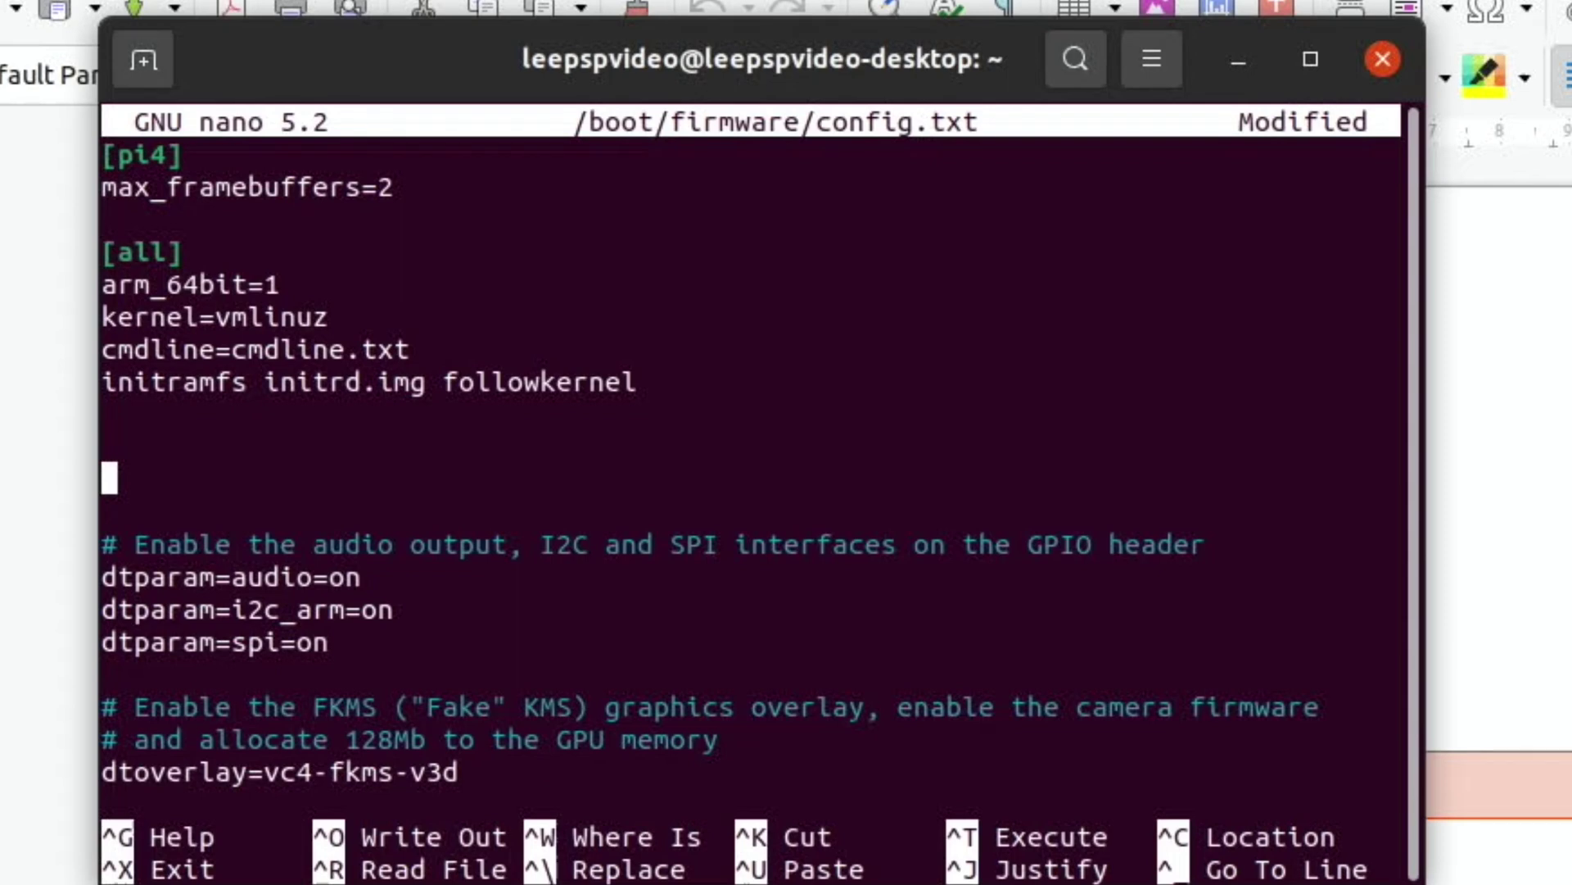
right_click(101, 460)
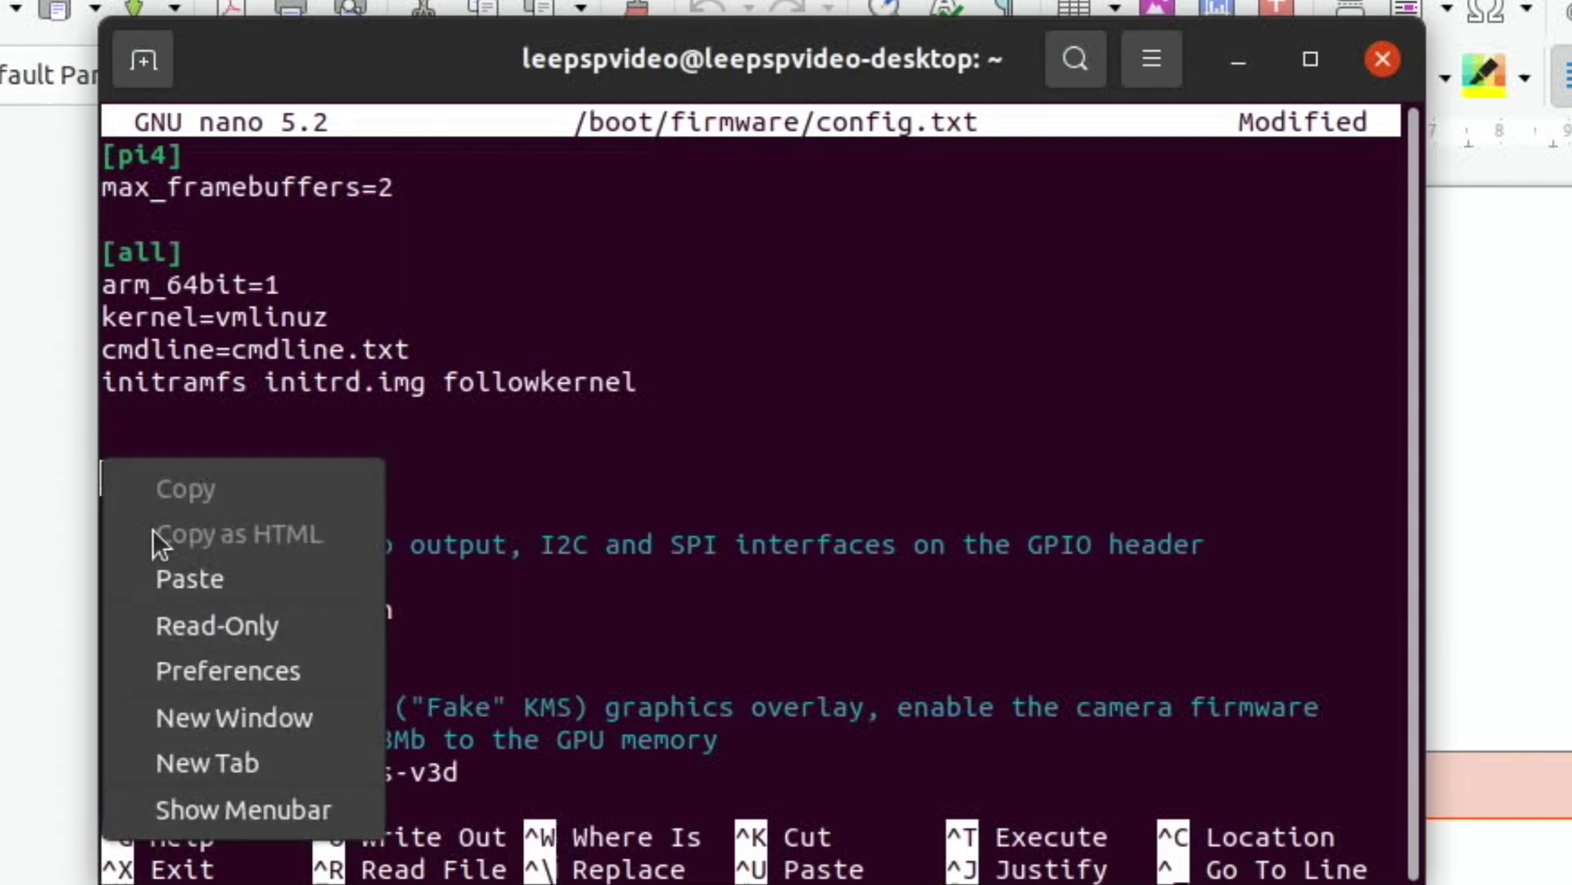
left_click(190, 578)
Change over_voltage from 6 to 8, save config.txt and exit nano
key("Up")
key("Up")
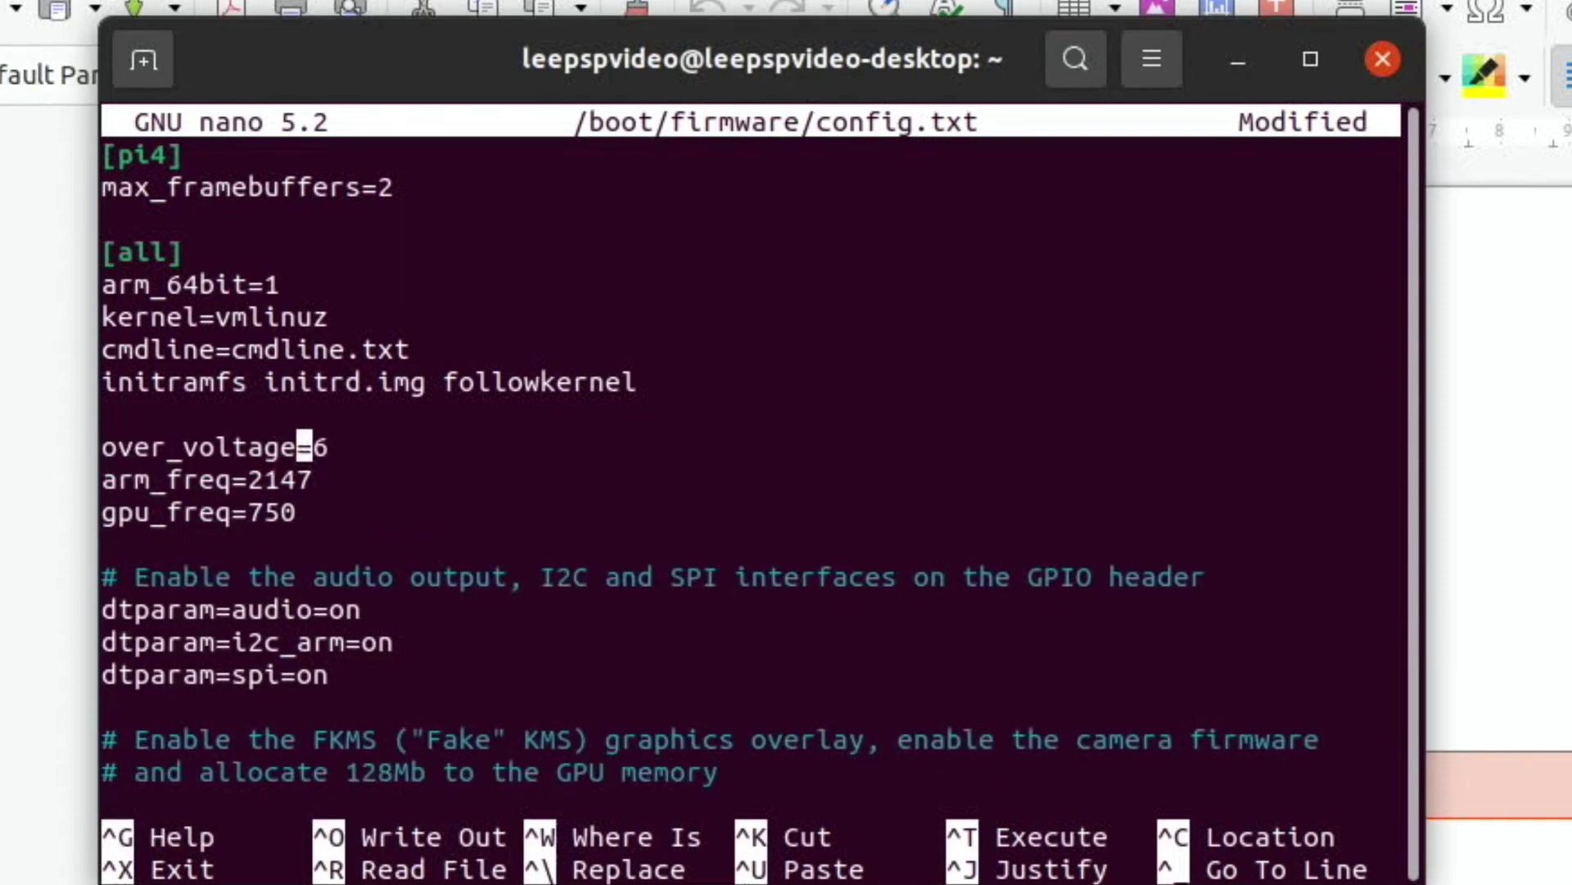
key("Right")
key("Right")
key("BackSpace")
type("8")
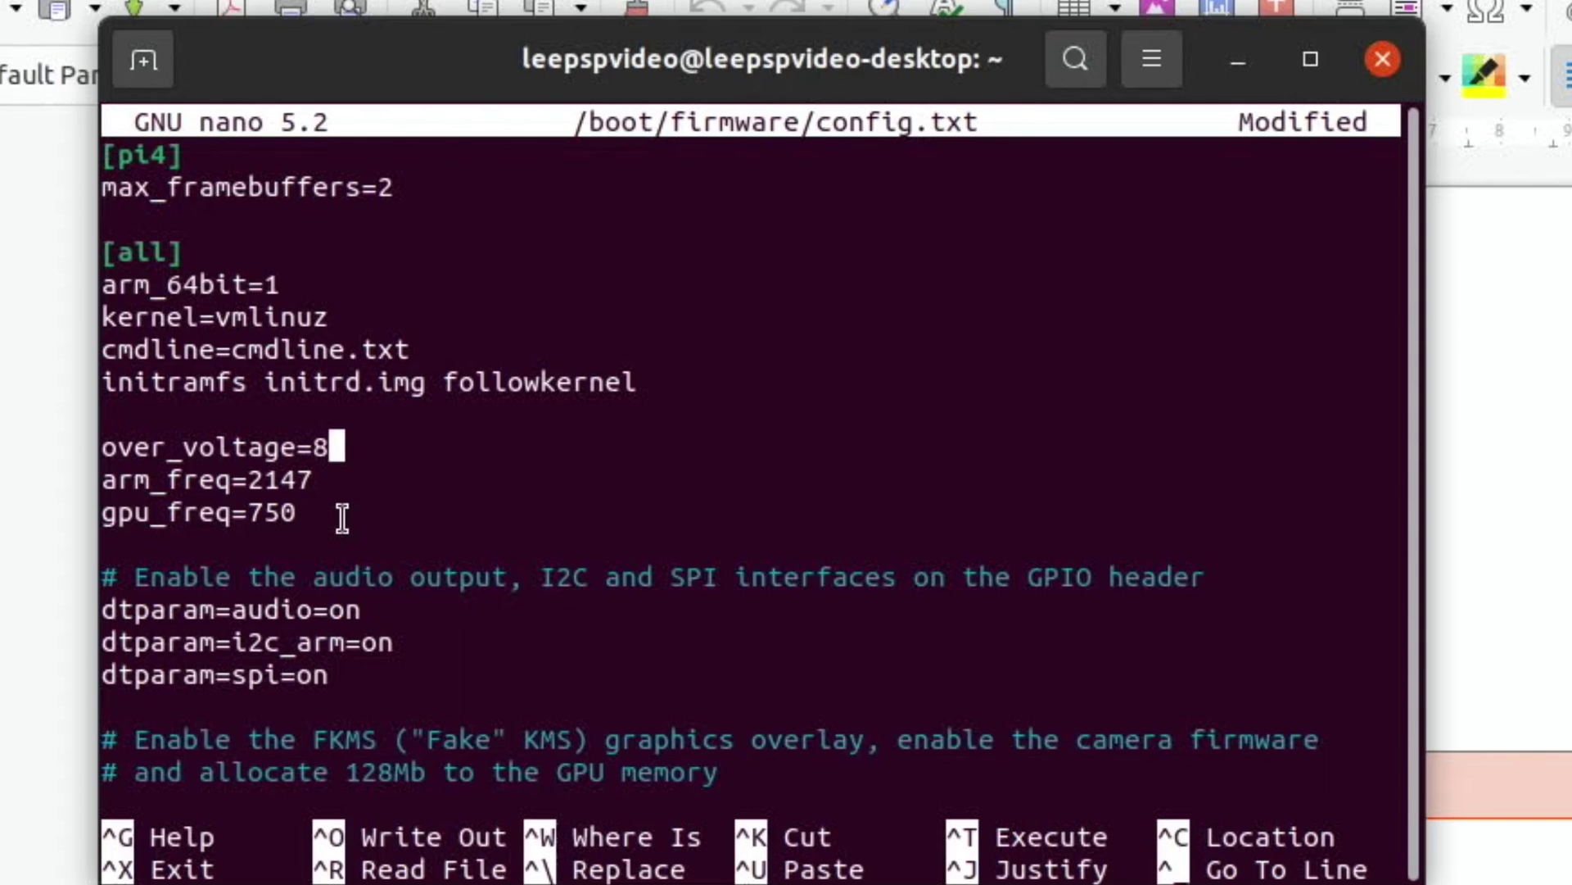
key("ctrl+o")
key("Return")
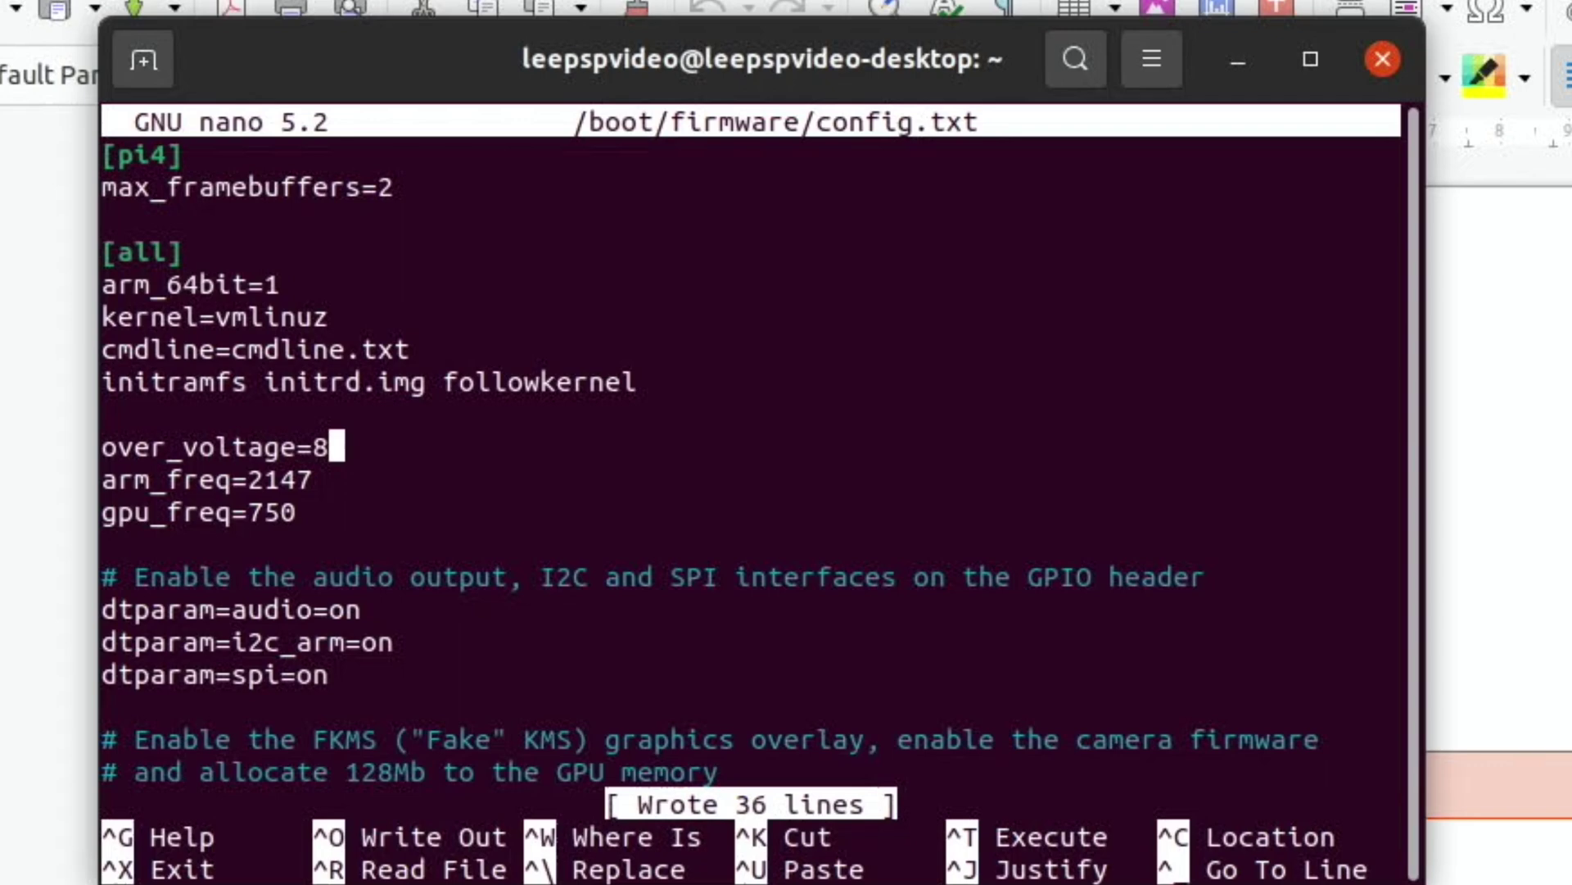
key("ctrl+x")
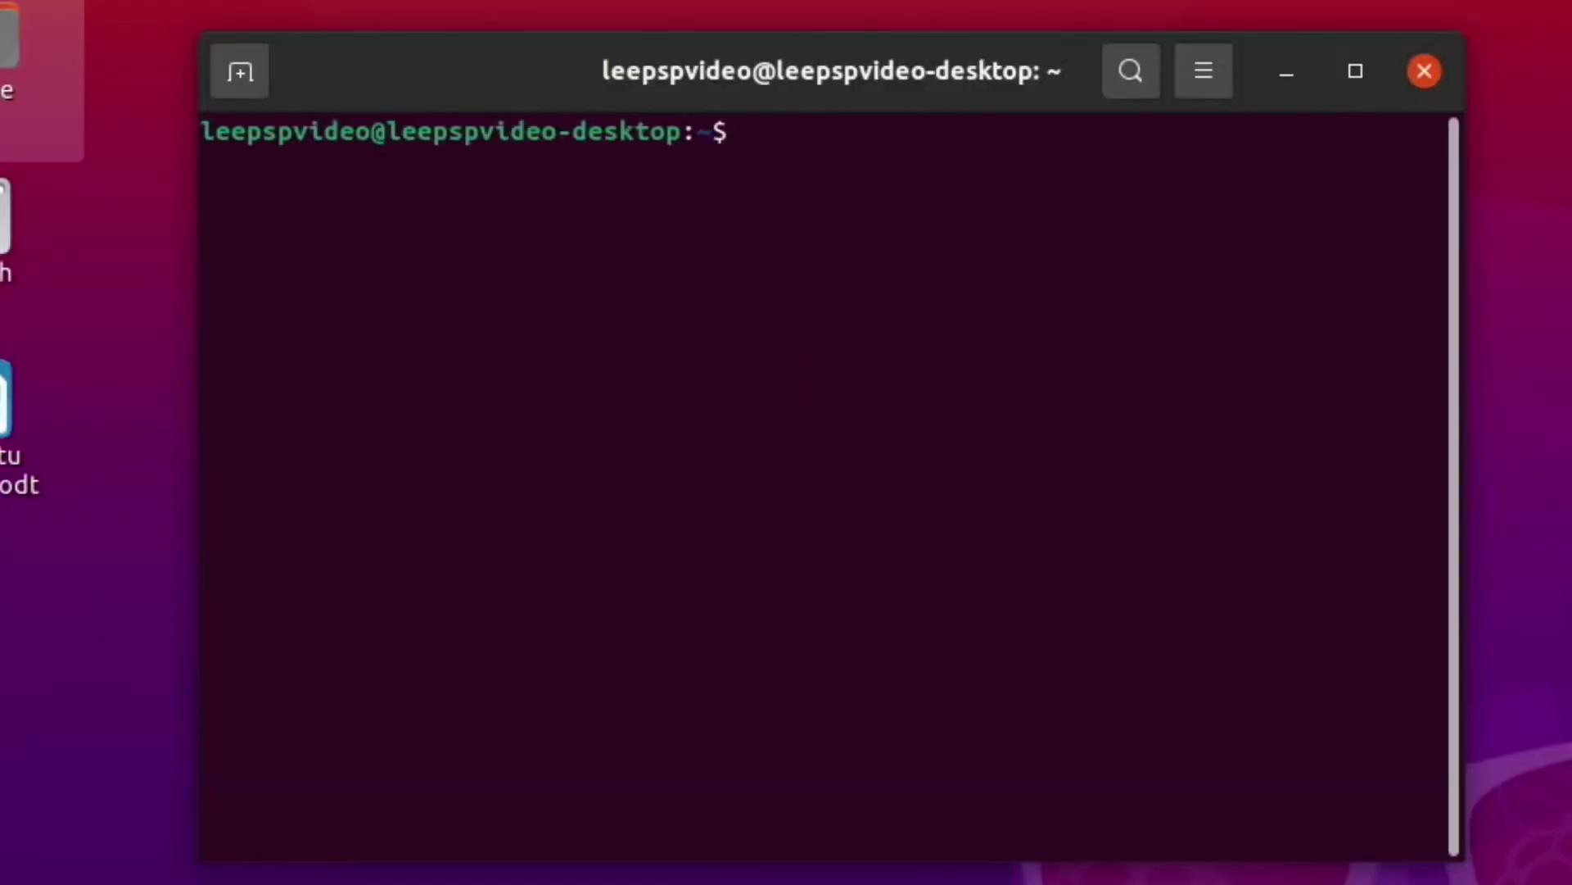
Run neofetch to confirm the CPU now reports 2.200GHz
type("neofetch")
key("Return")
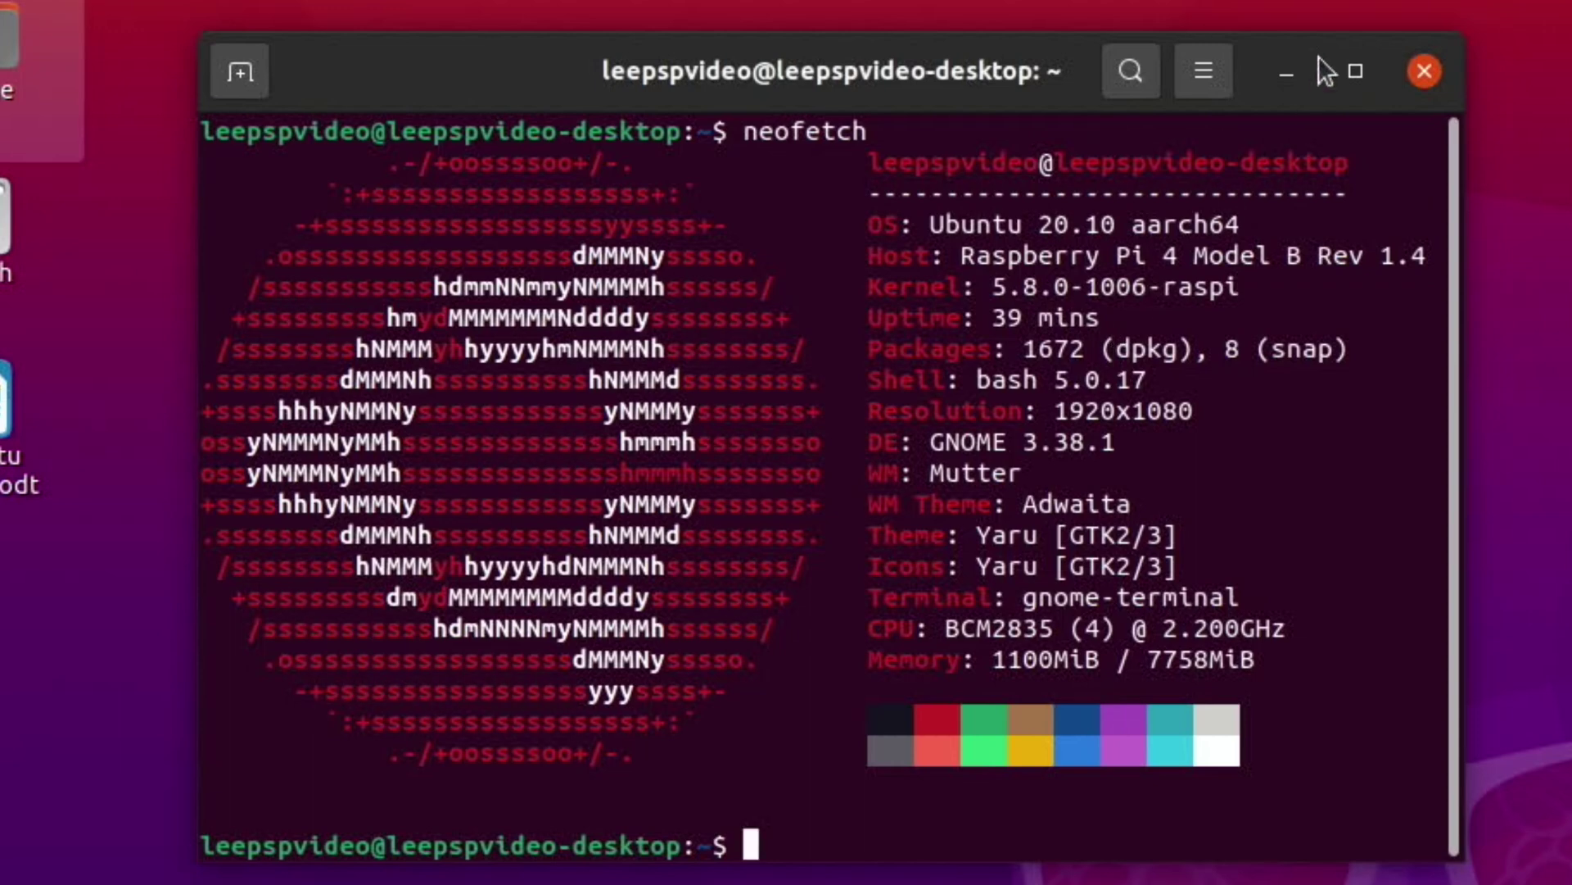
Close Terminal, then in Firefox search YouTube for leepspvideo and open its channel
left_click(1415, 72)
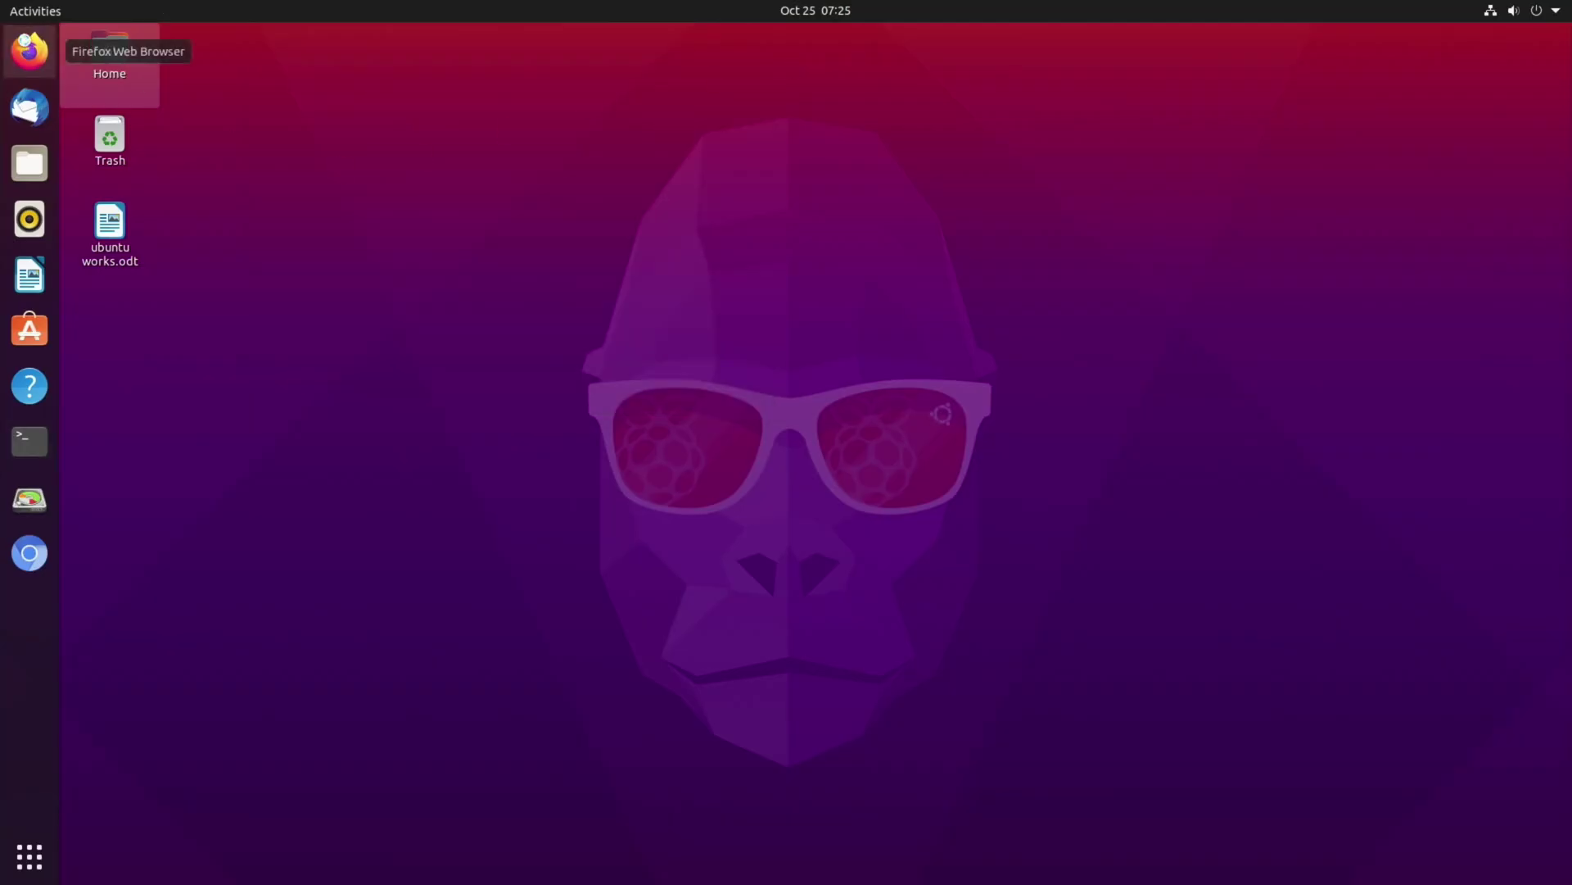
left_click(29, 50)
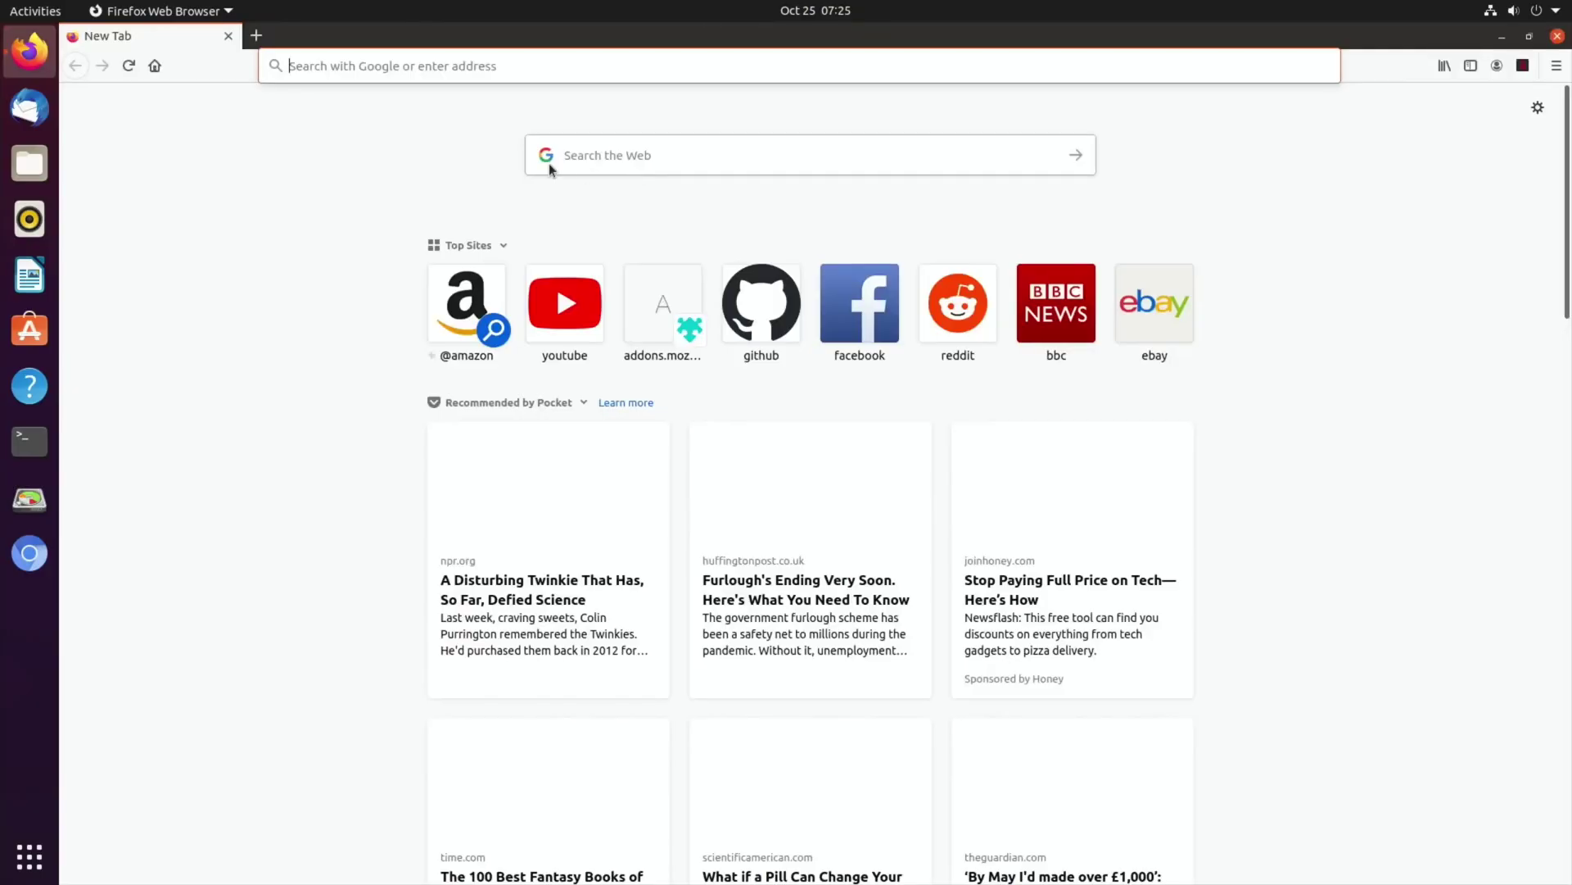
left_click(576, 329)
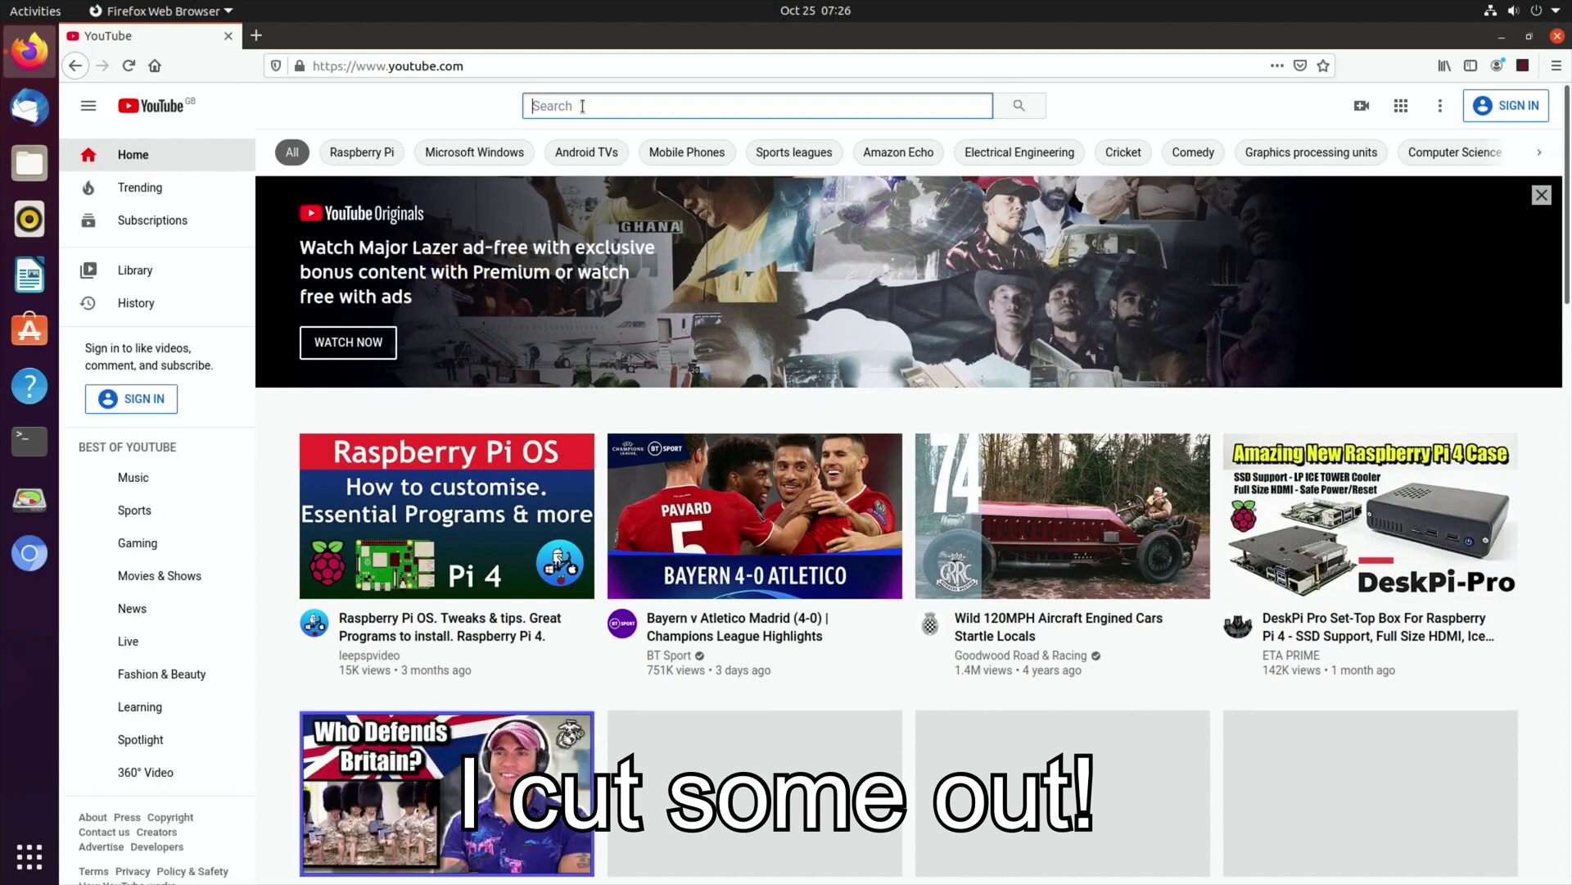
type("leepspvideo")
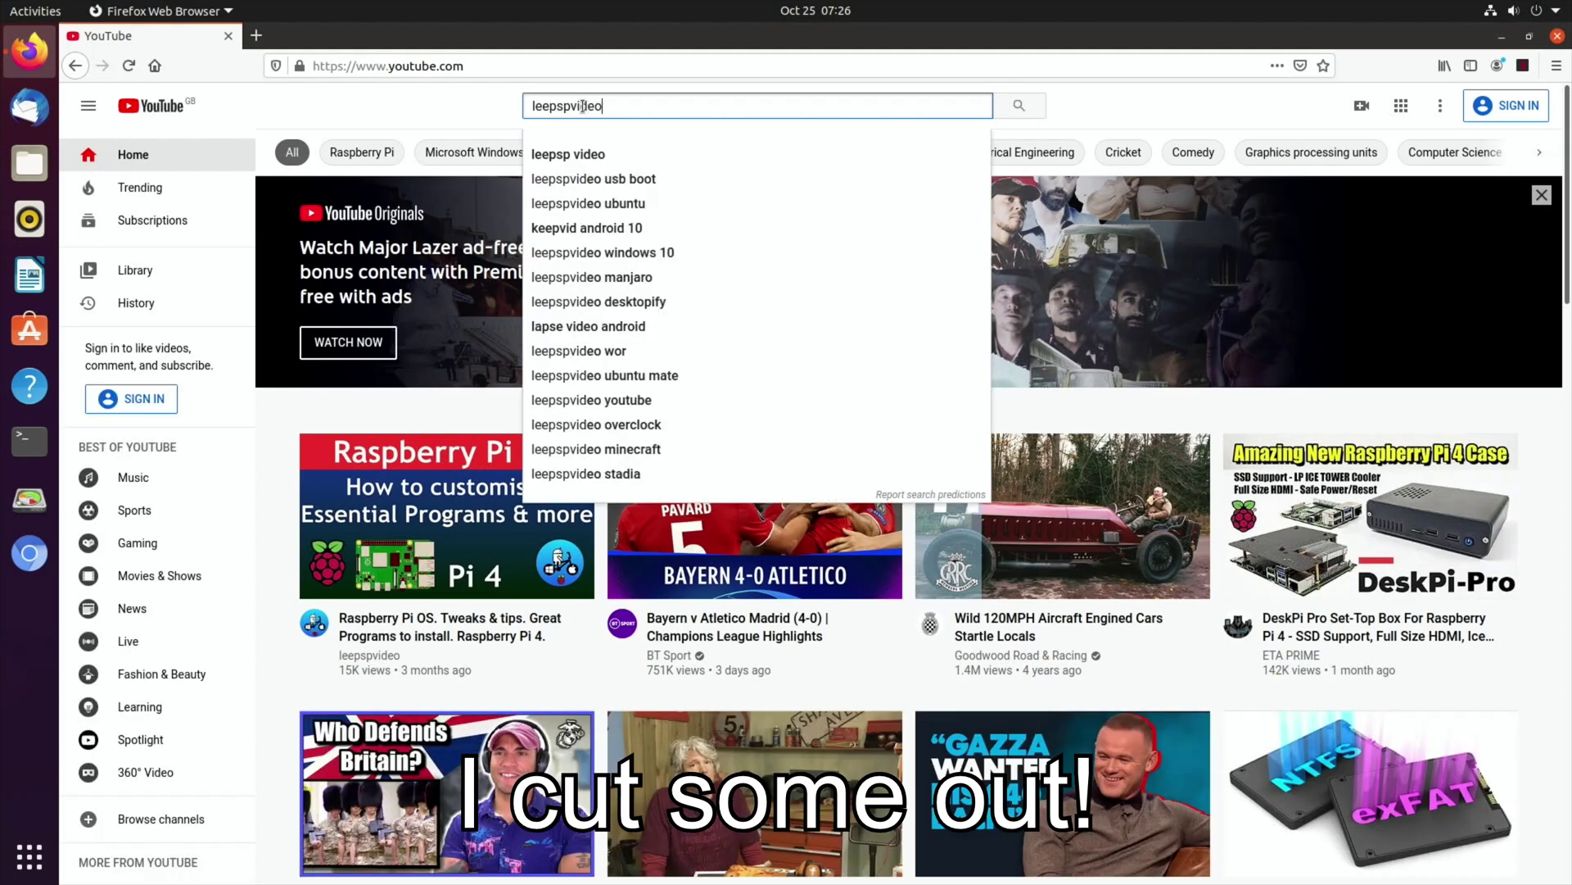
key("Return")
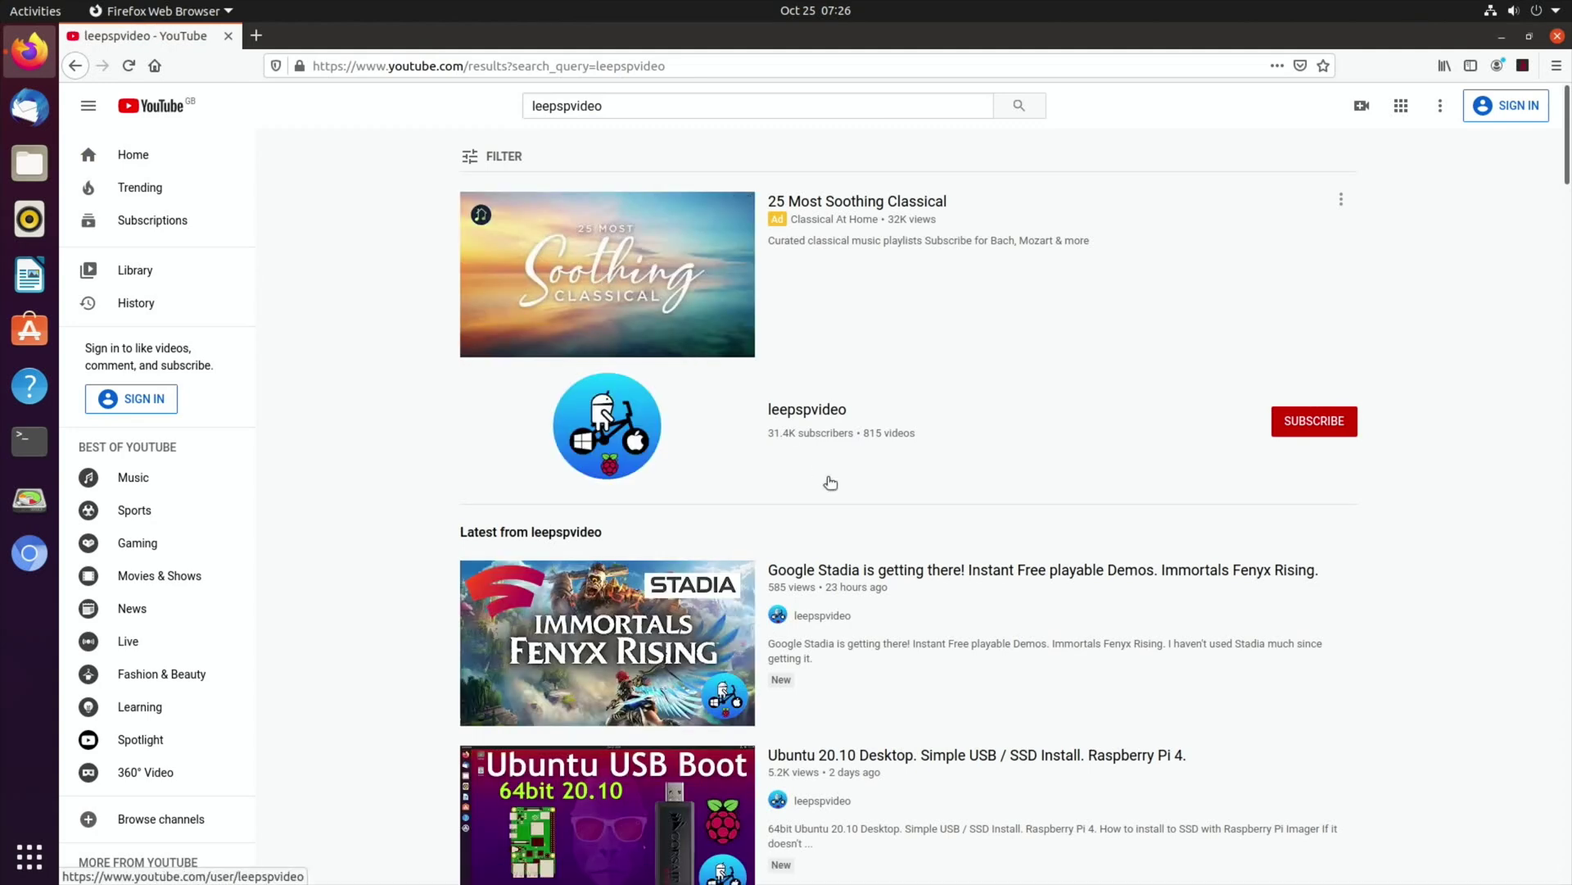
left_click(789, 414)
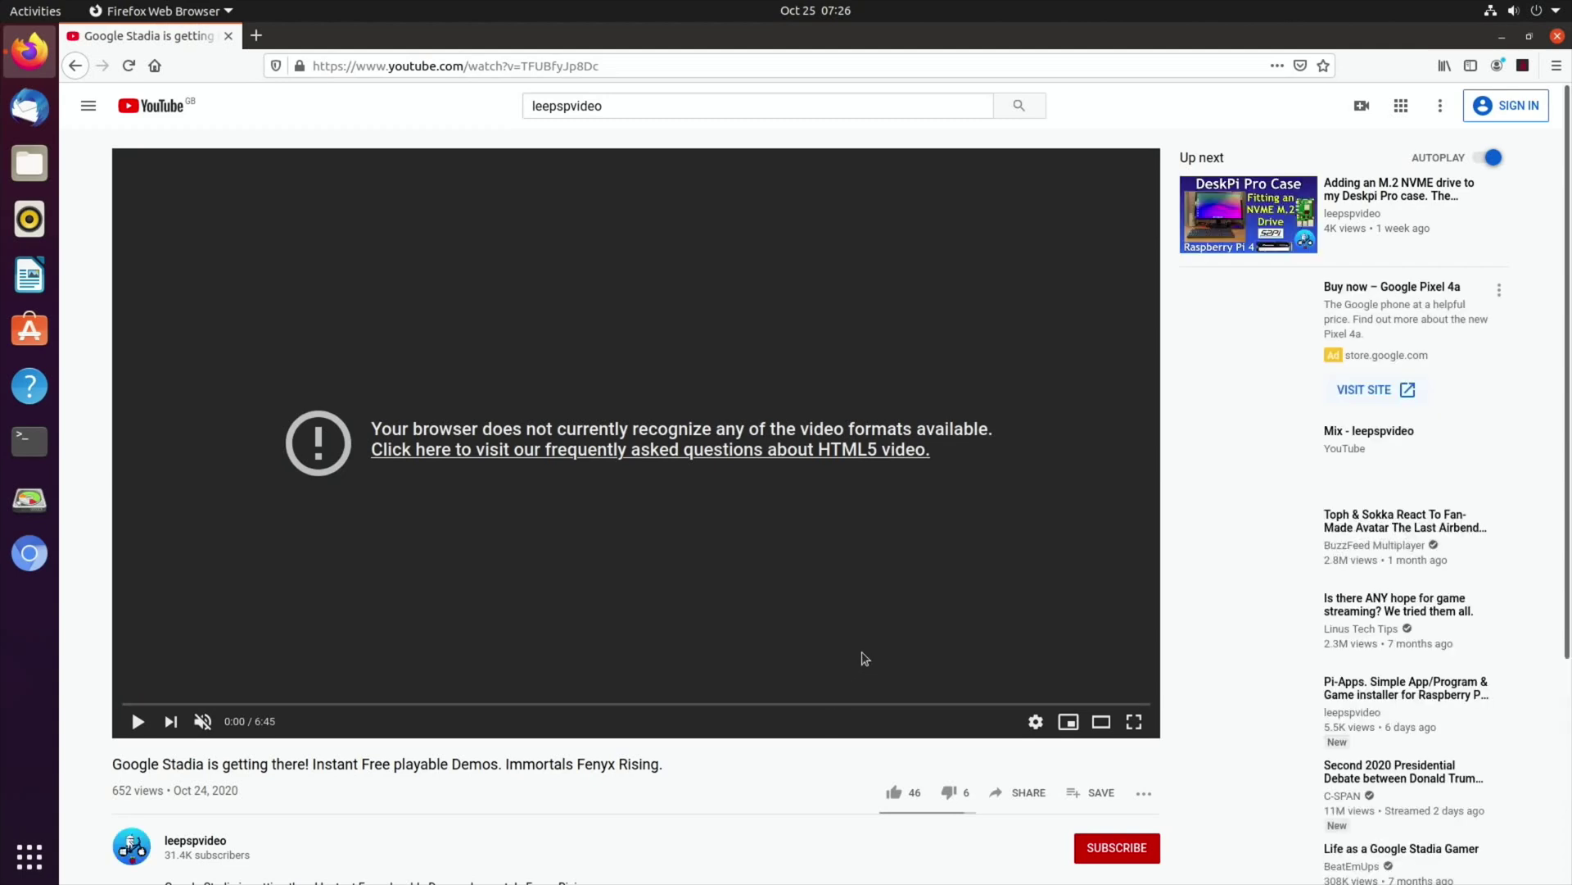
Untick the h264ify extension's options in its toolbar panel
left_click(1524, 65)
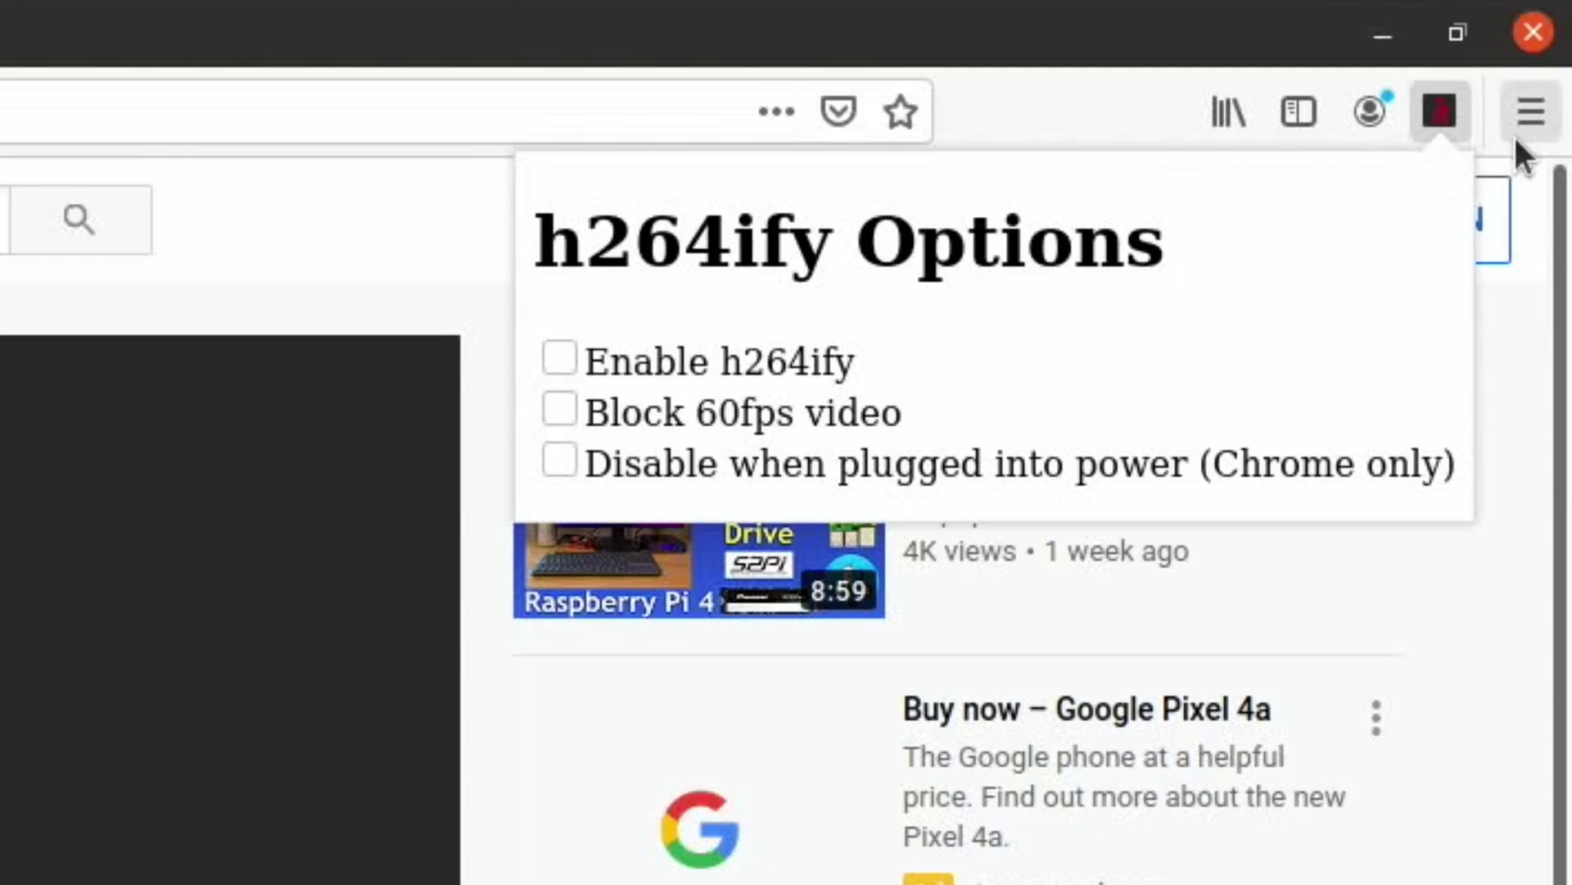
left_click(1531, 114)
left_click(1437, 115)
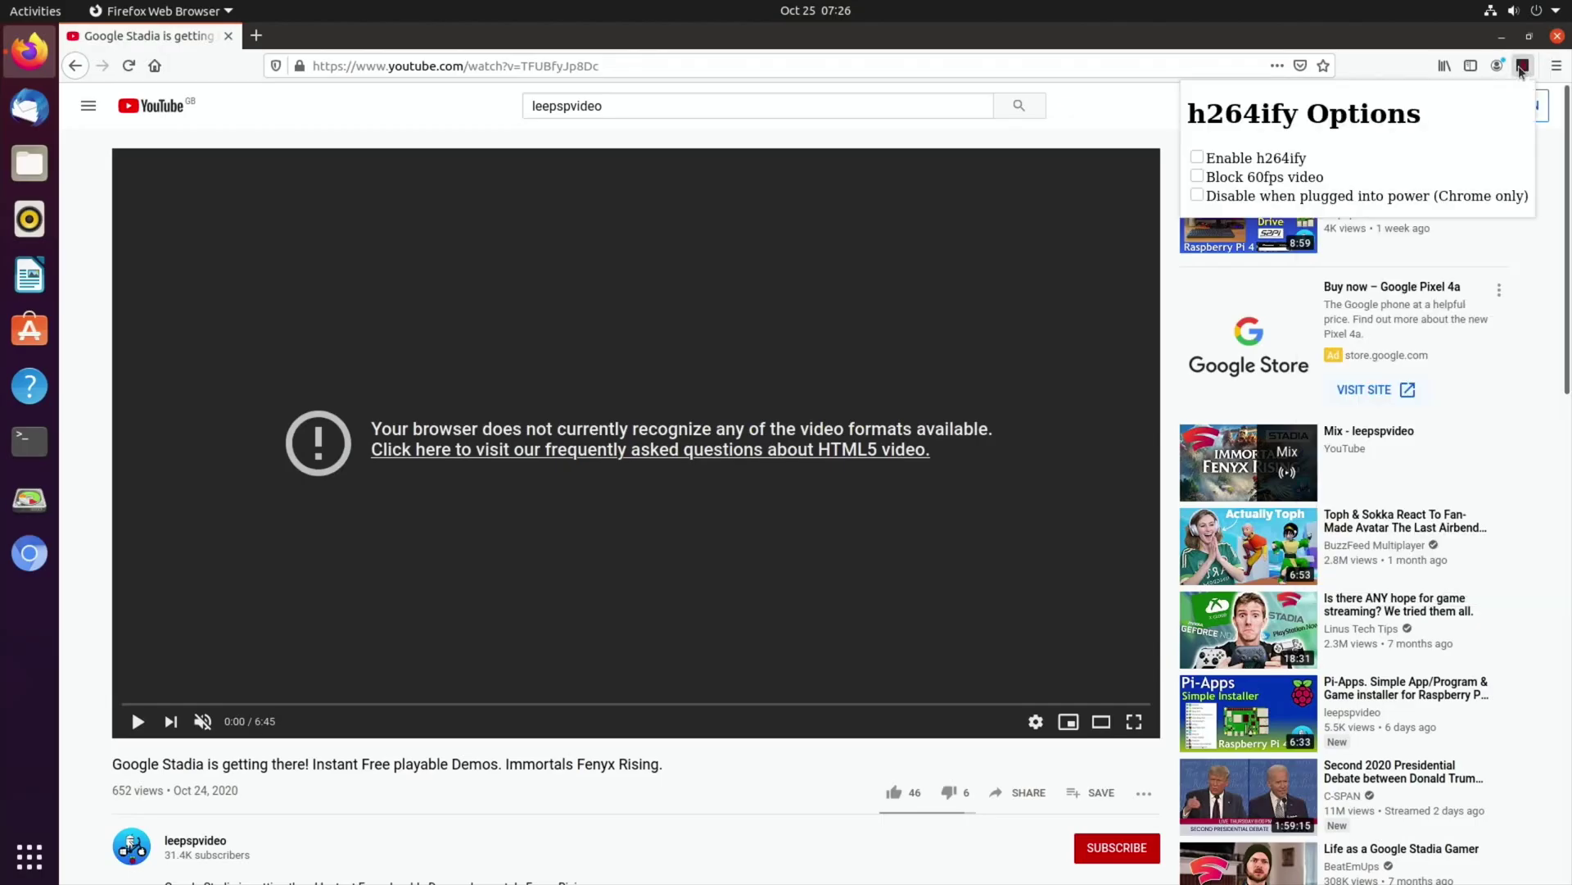
left_click(1438, 115)
Remove the h264ify extension from Firefox and open the browser's main menu
right_click(1521, 71)
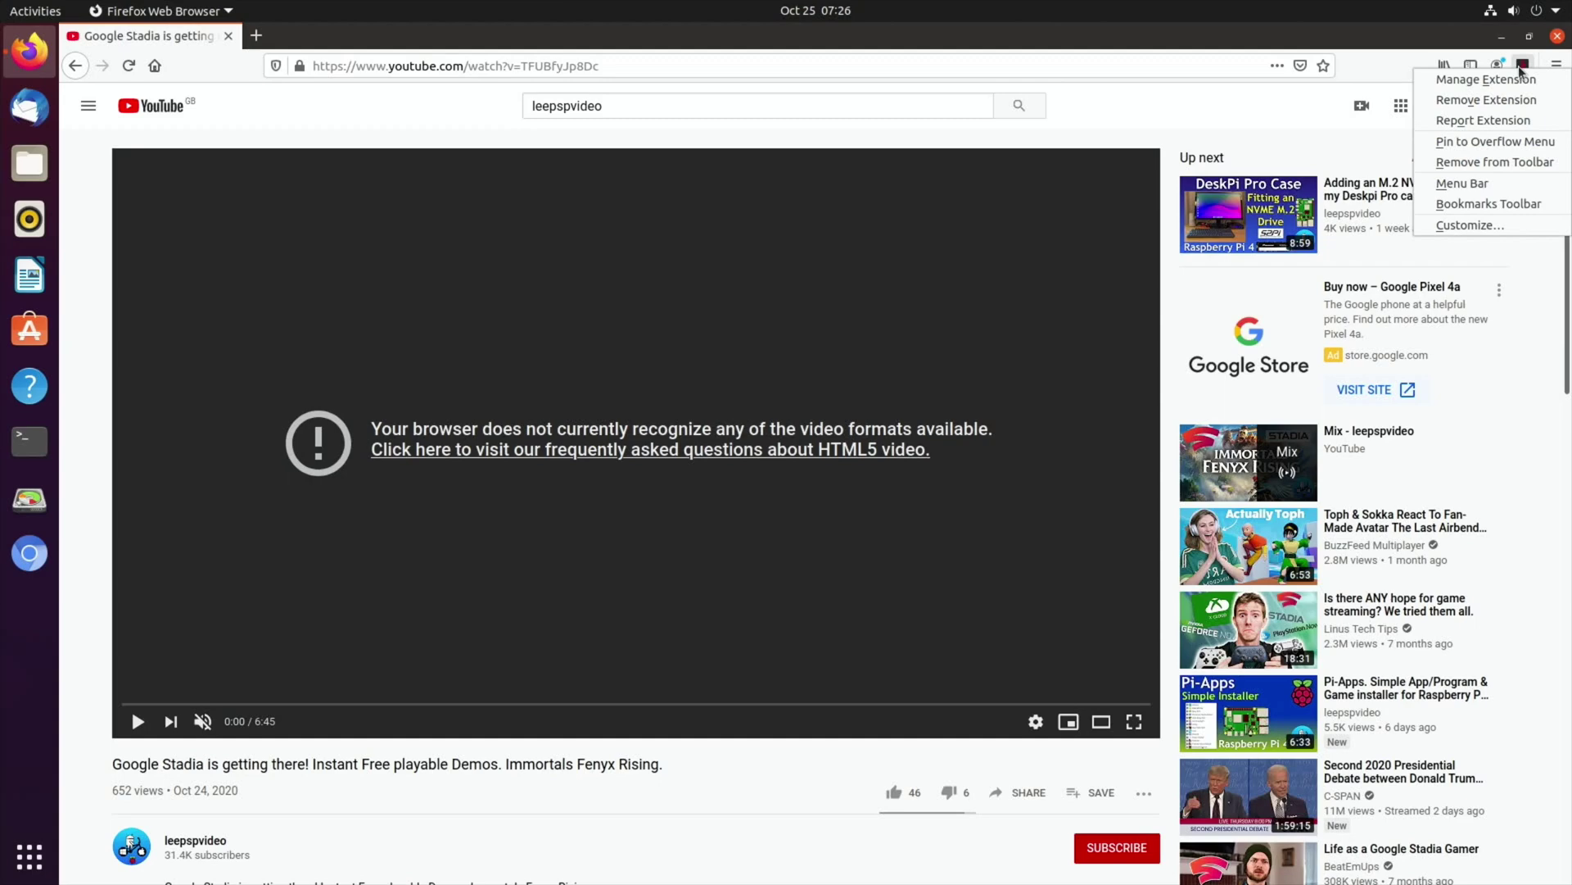
left_click(1509, 100)
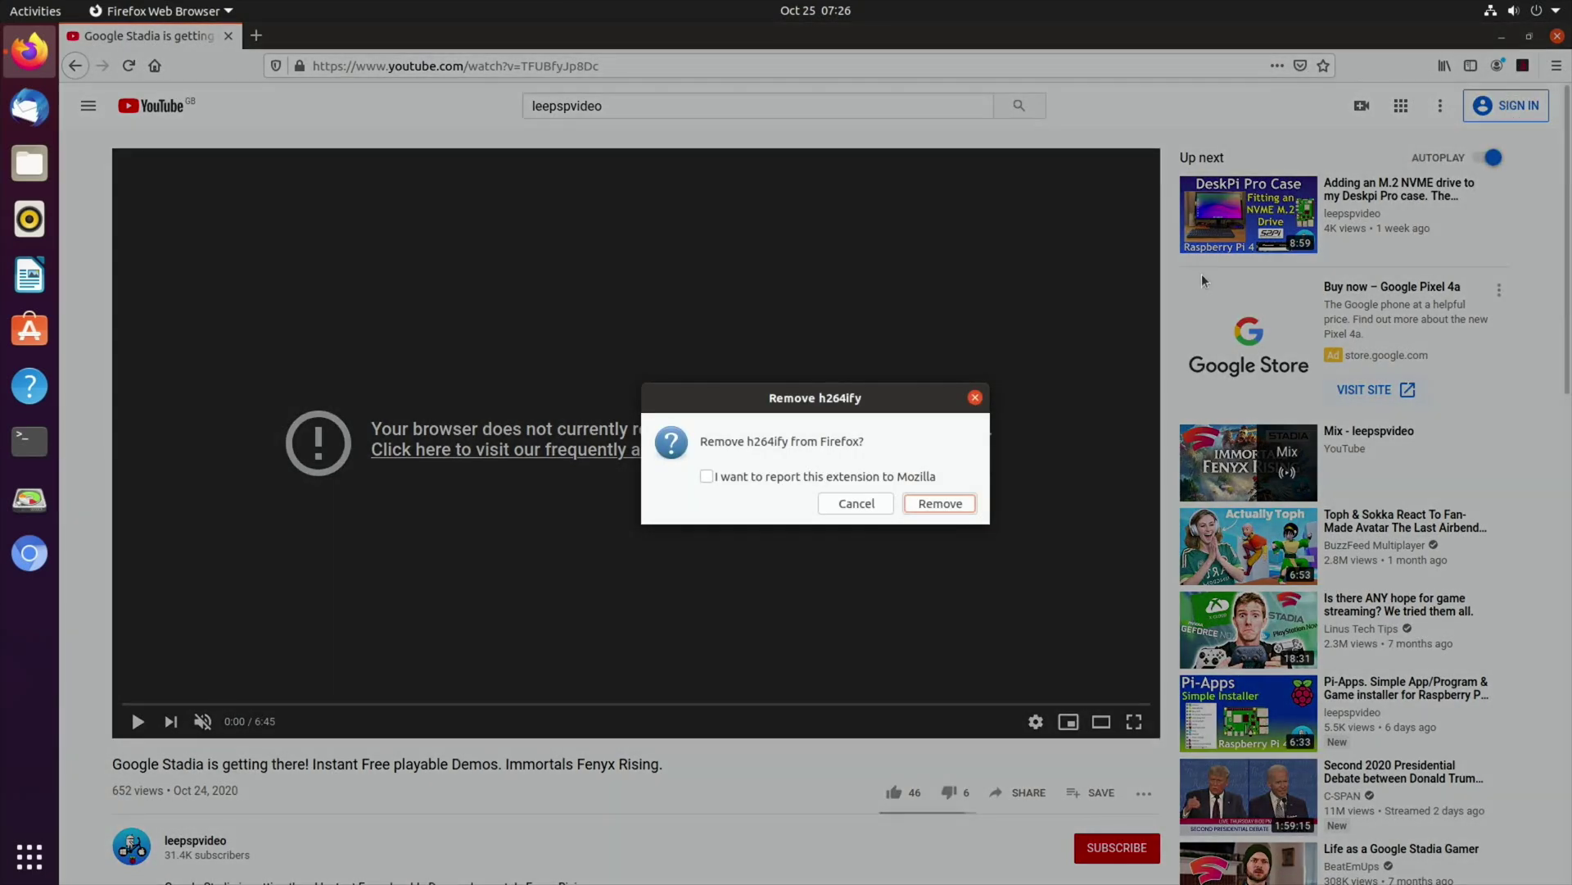
left_click(940, 503)
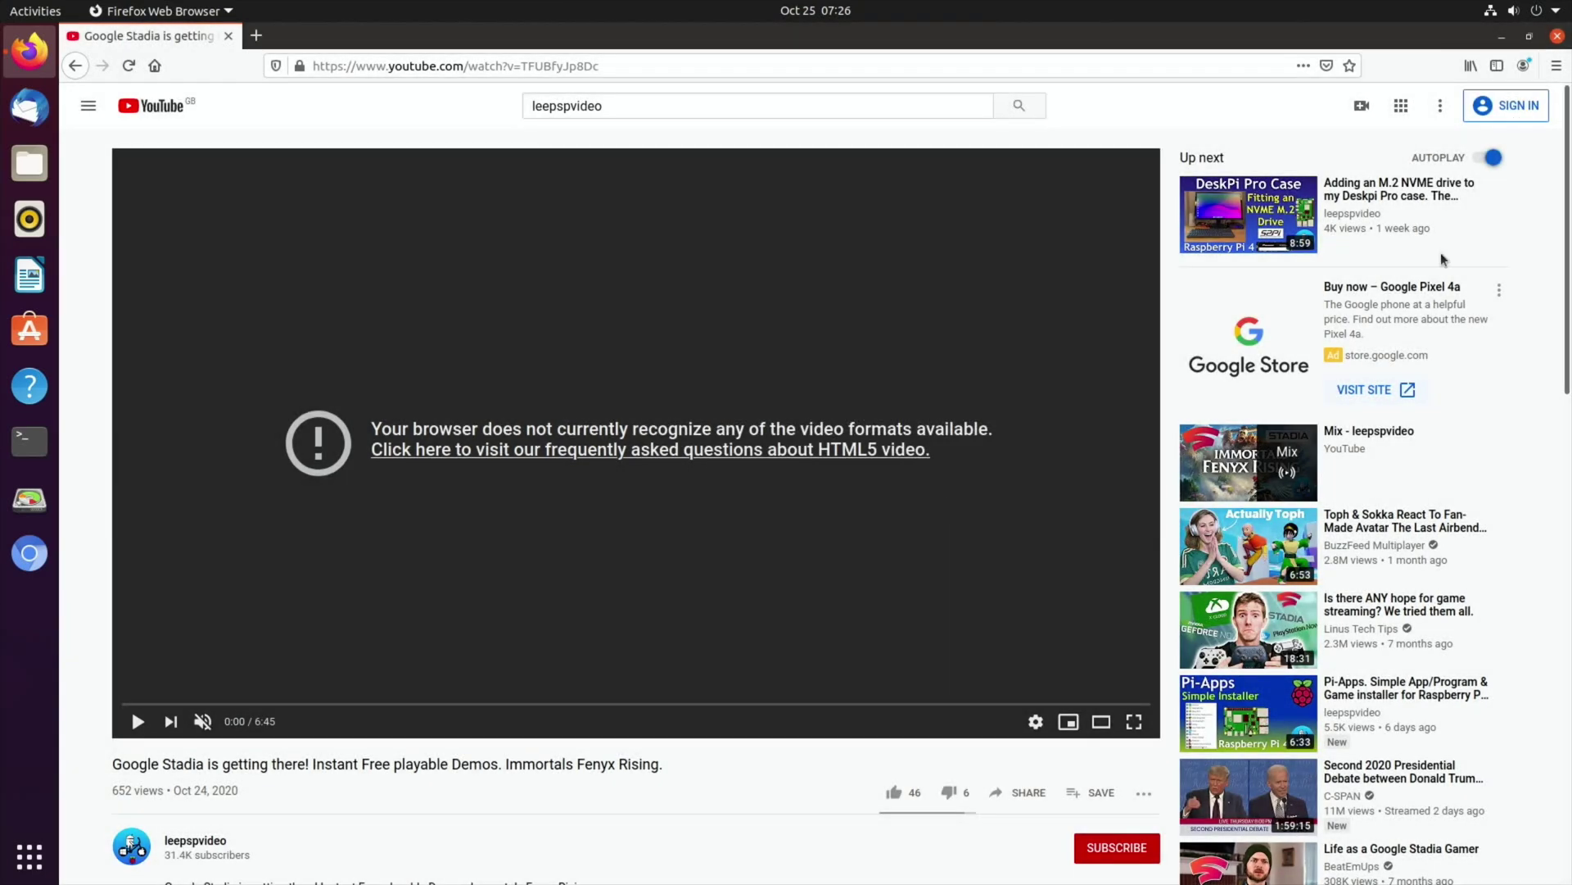
left_click(1556, 67)
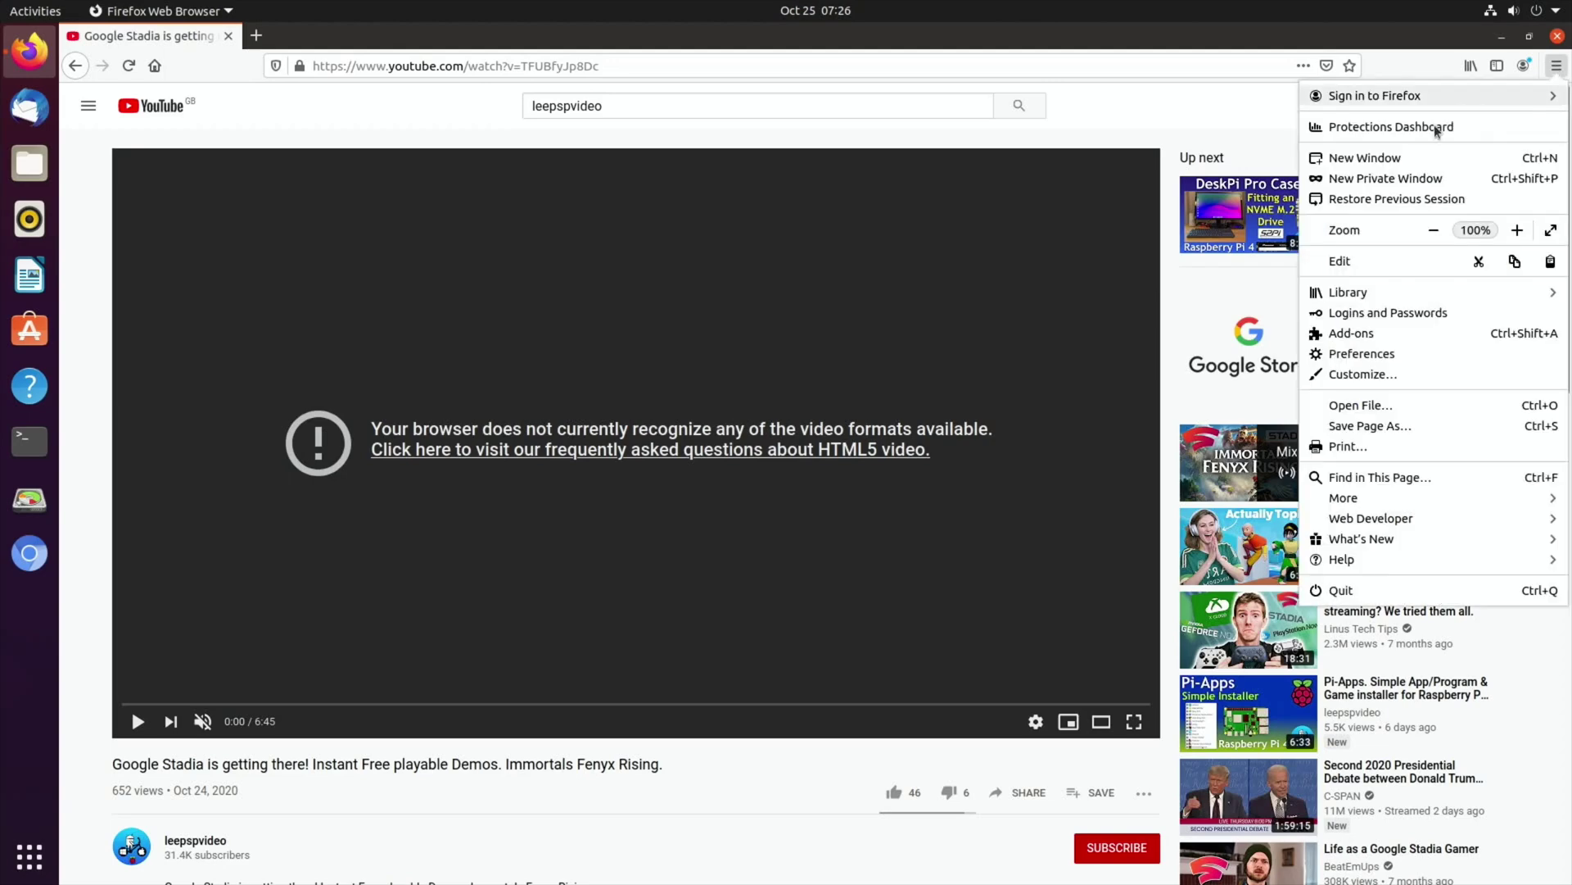
Install enhanced-h264ify from Firefox Add-ons and tick blocking of 60fps, VP8, VP9 and AV1 video
left_click(1352, 333)
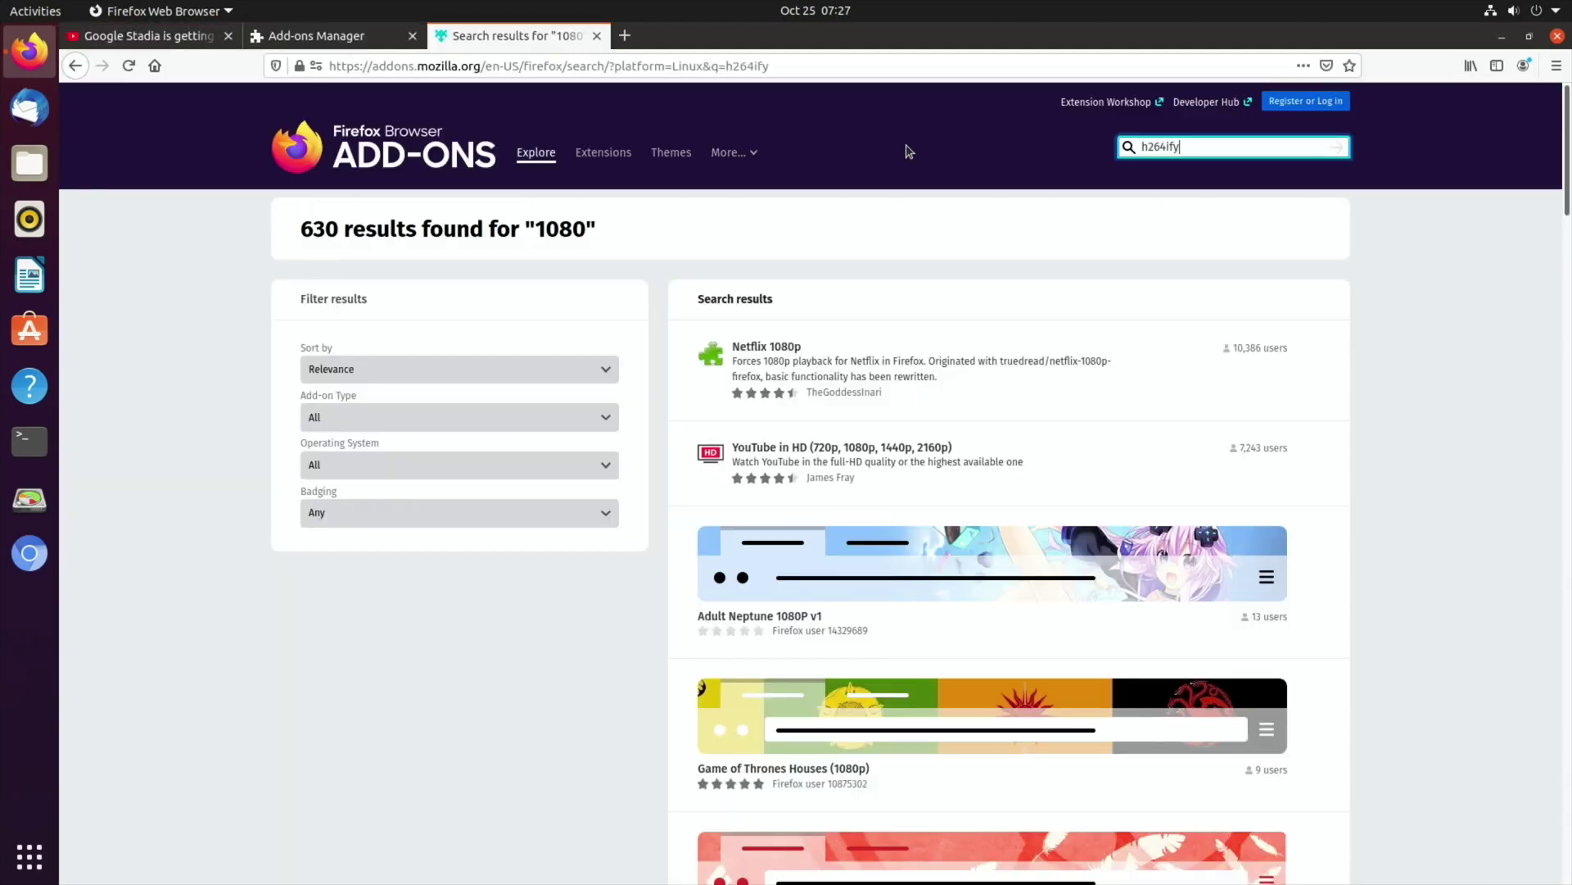
key("Return")
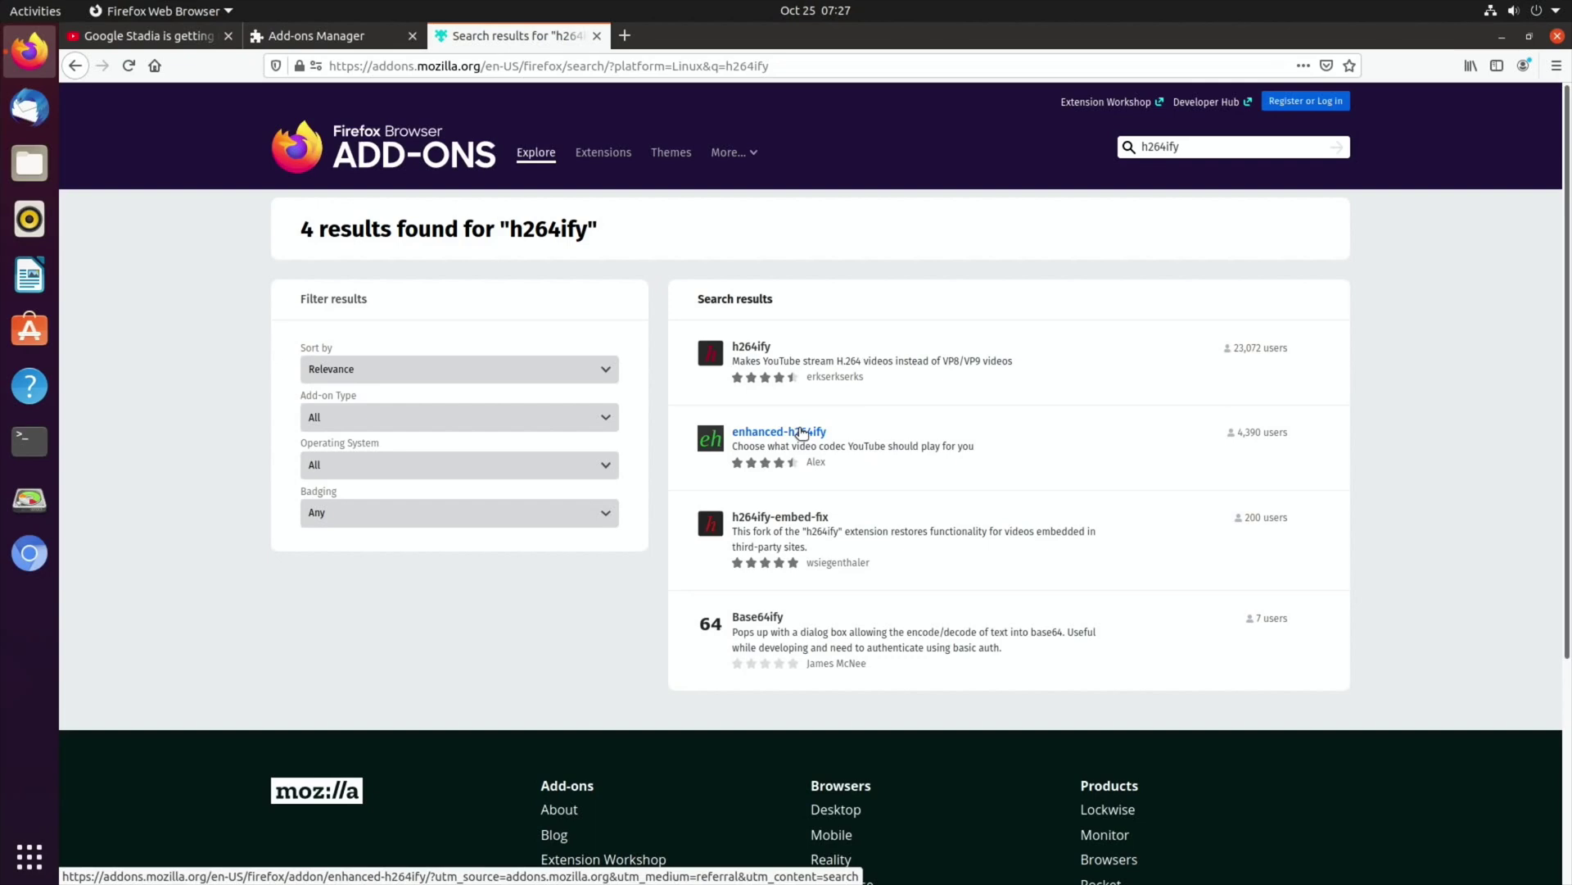
left_click(799, 433)
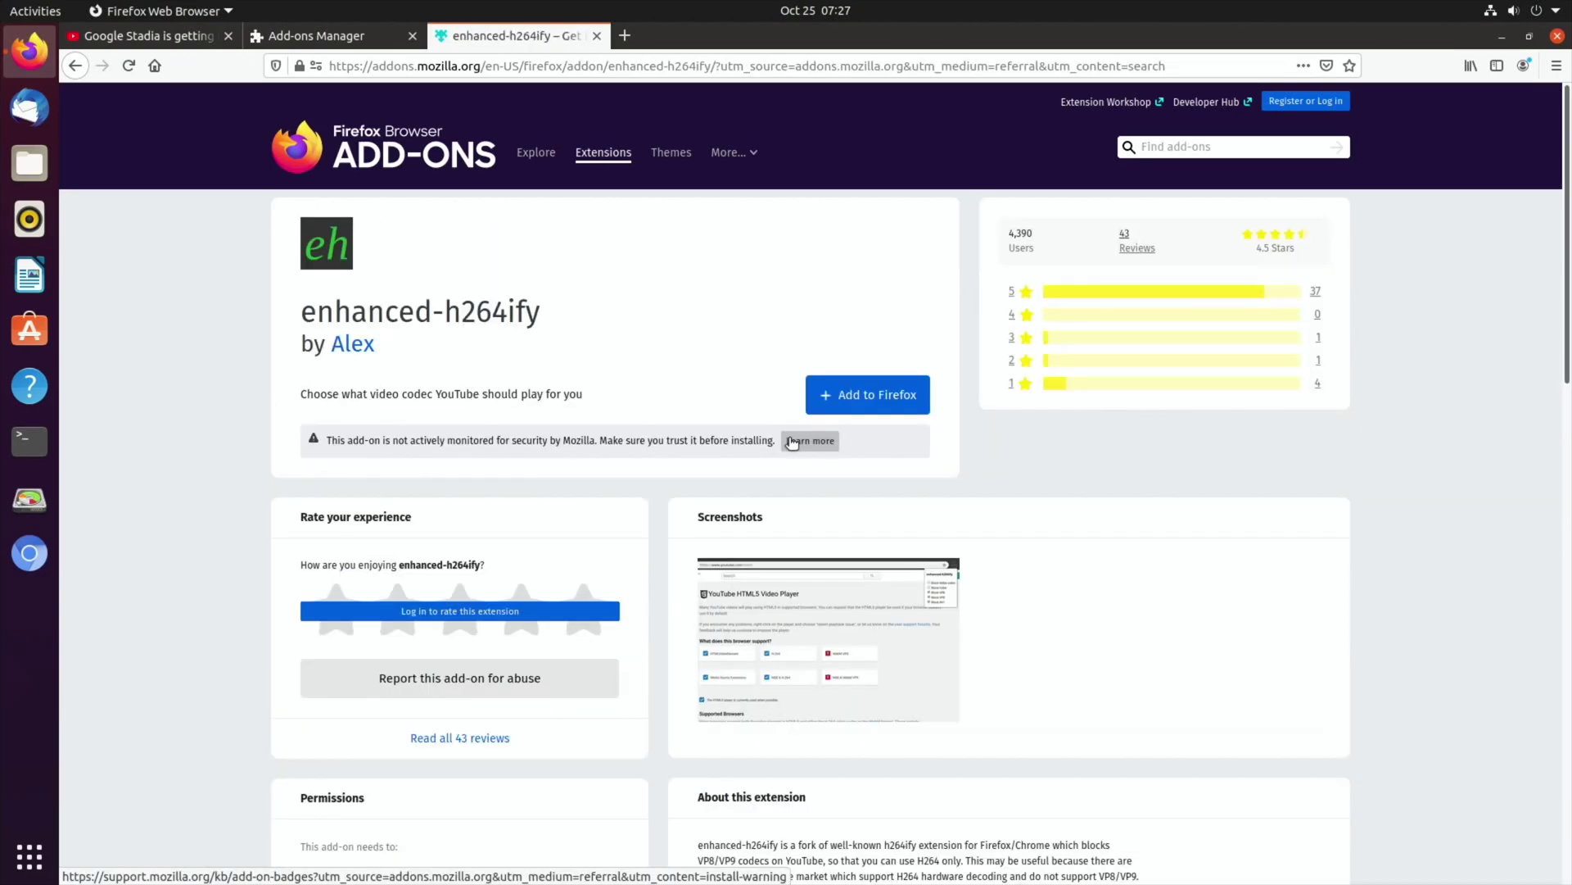
left_click(819, 396)
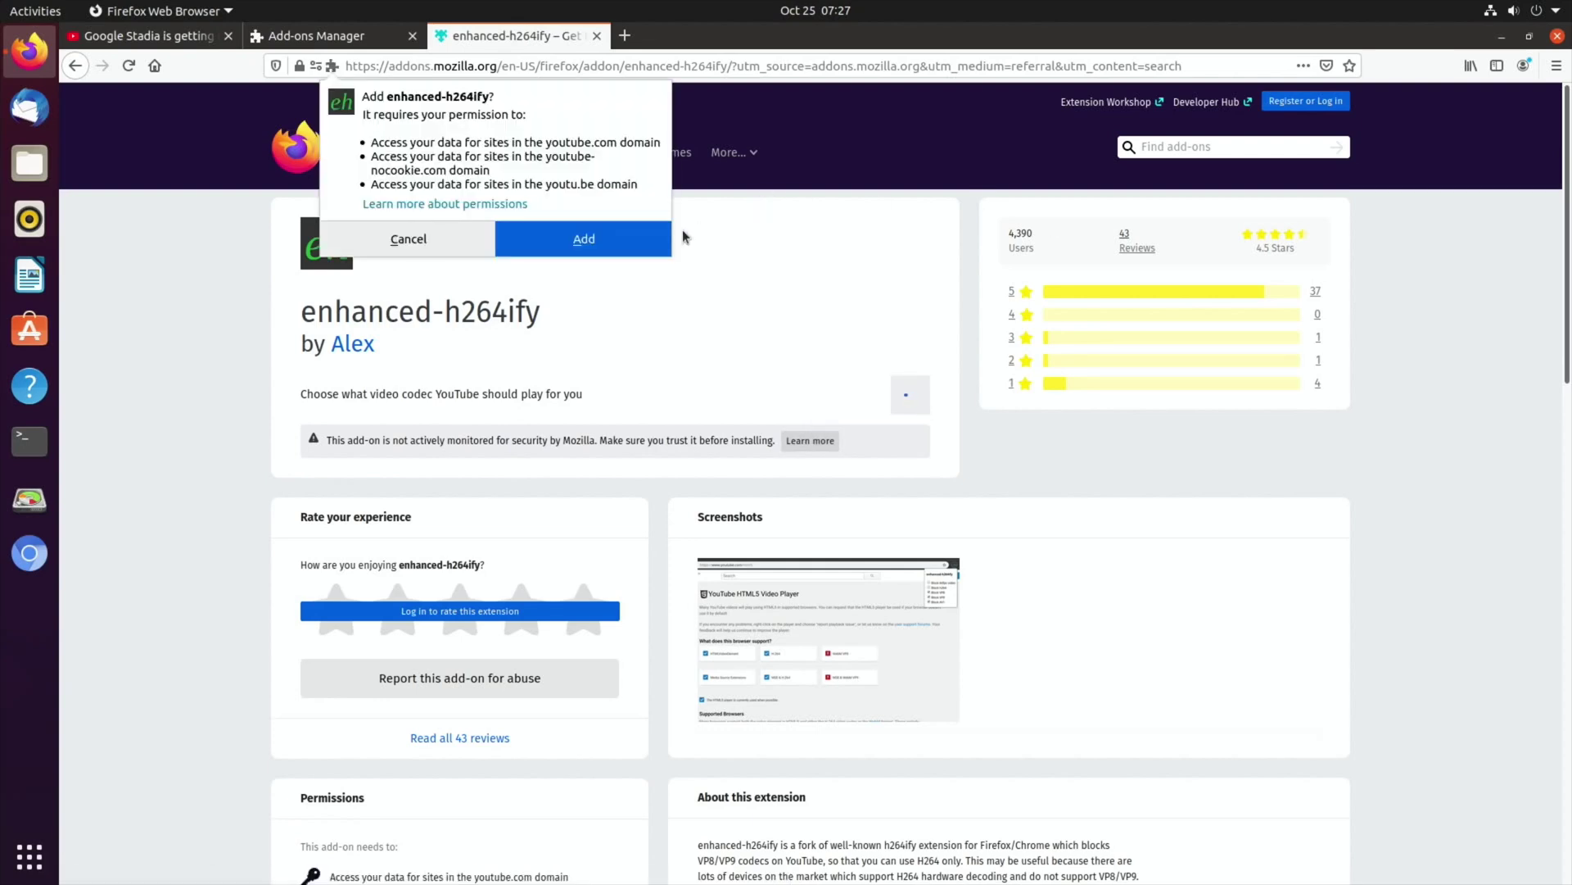
left_click(664, 247)
left_click(1389, 189)
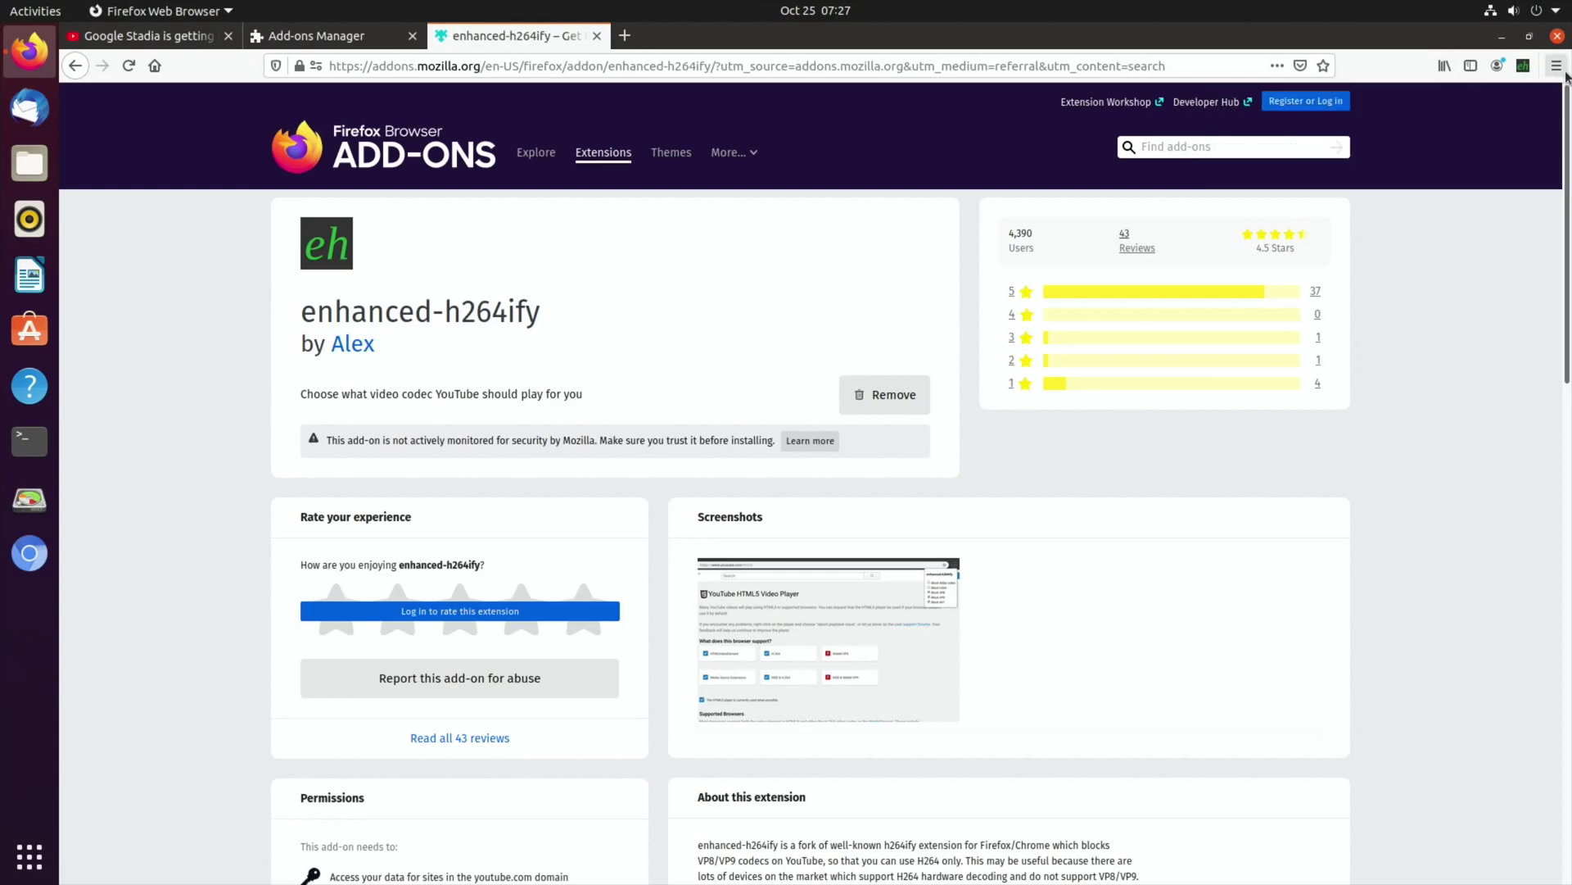
left_click(1524, 66)
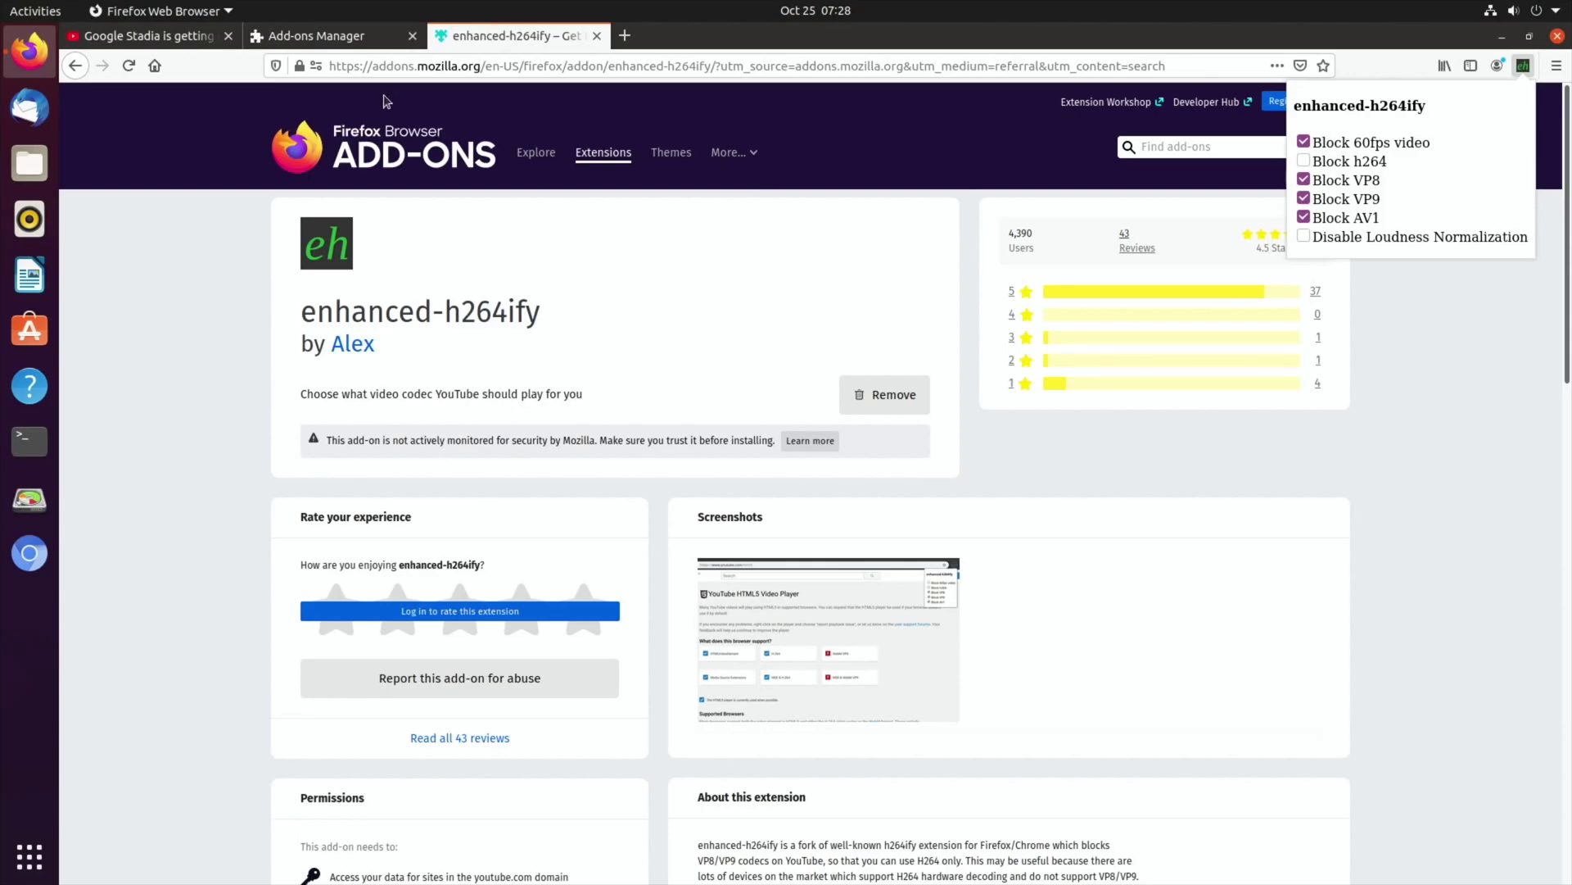
Restore Firefox, recheck the enhanced-h264ify blocking settings on the Stadia video, then close Firefox
key("super+h")
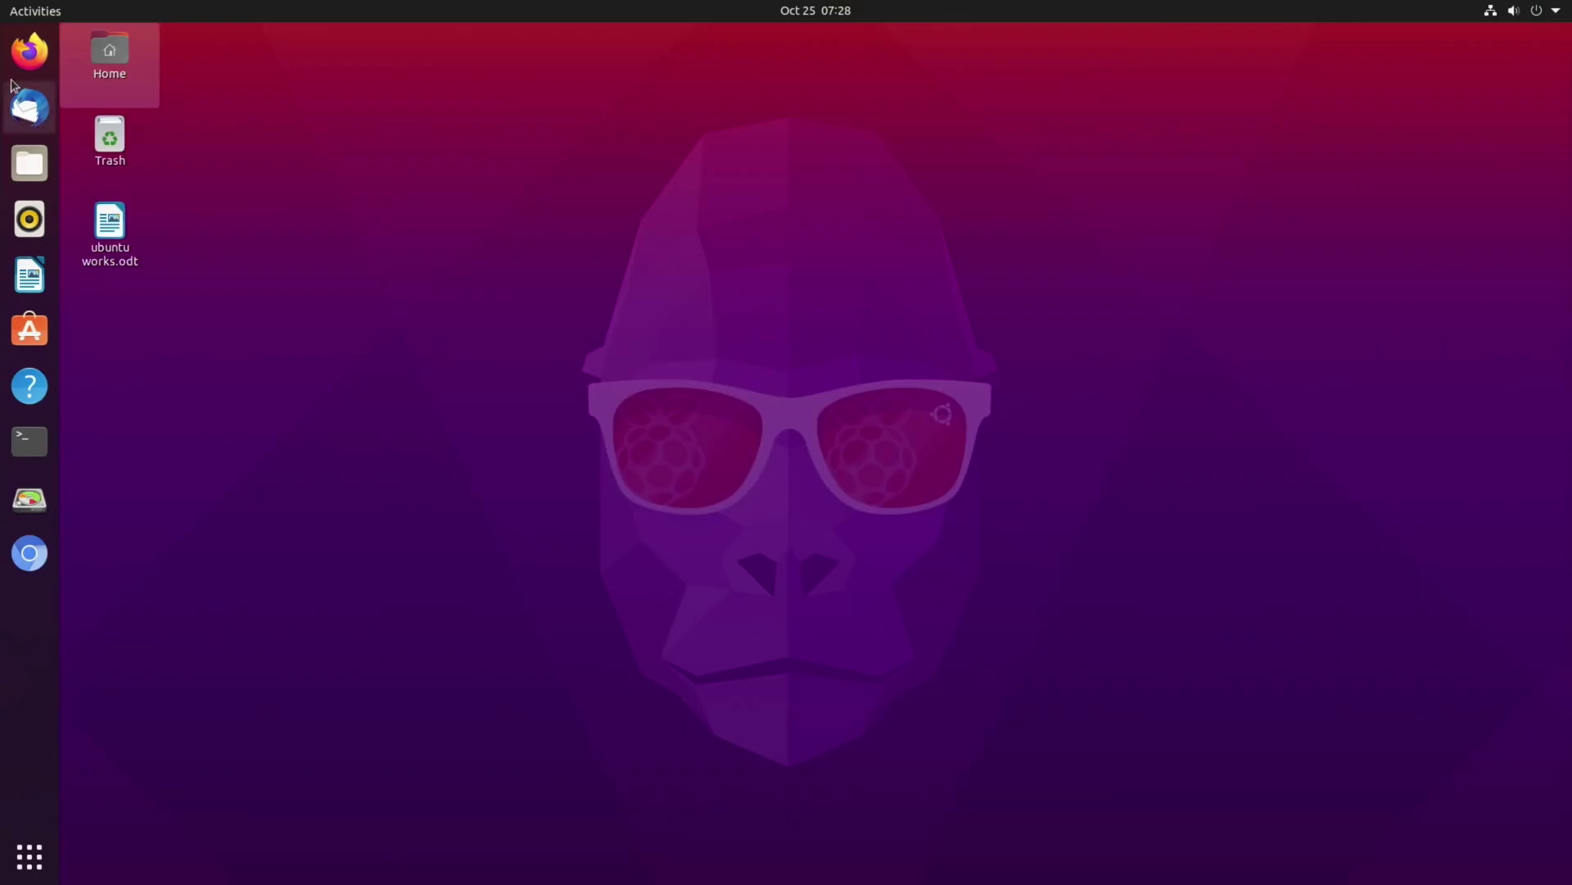
left_click(30, 51)
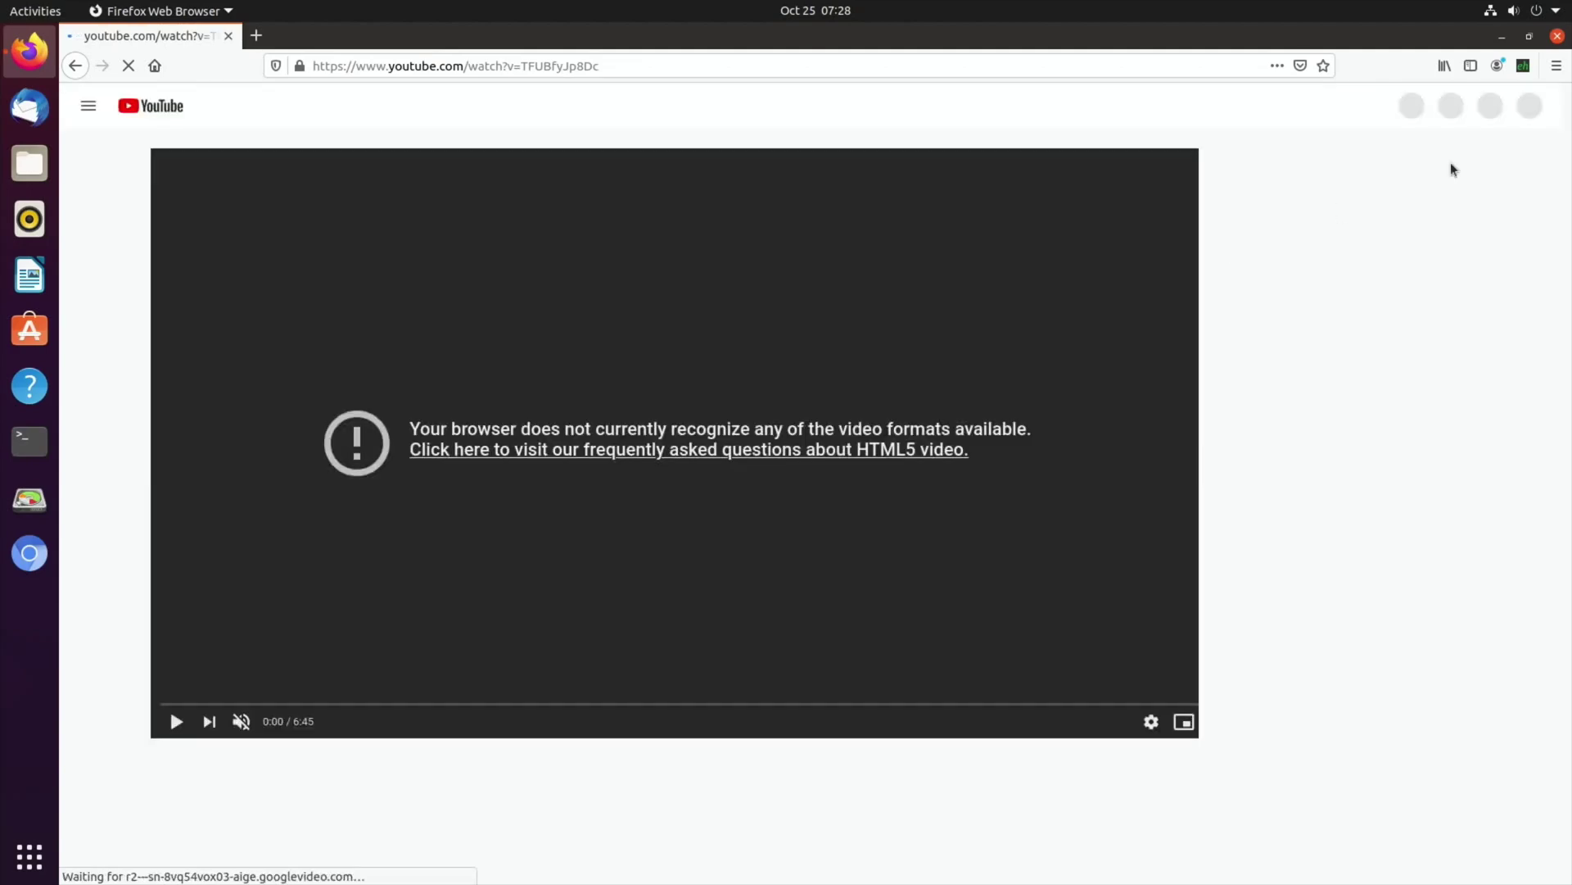
left_click(1523, 66)
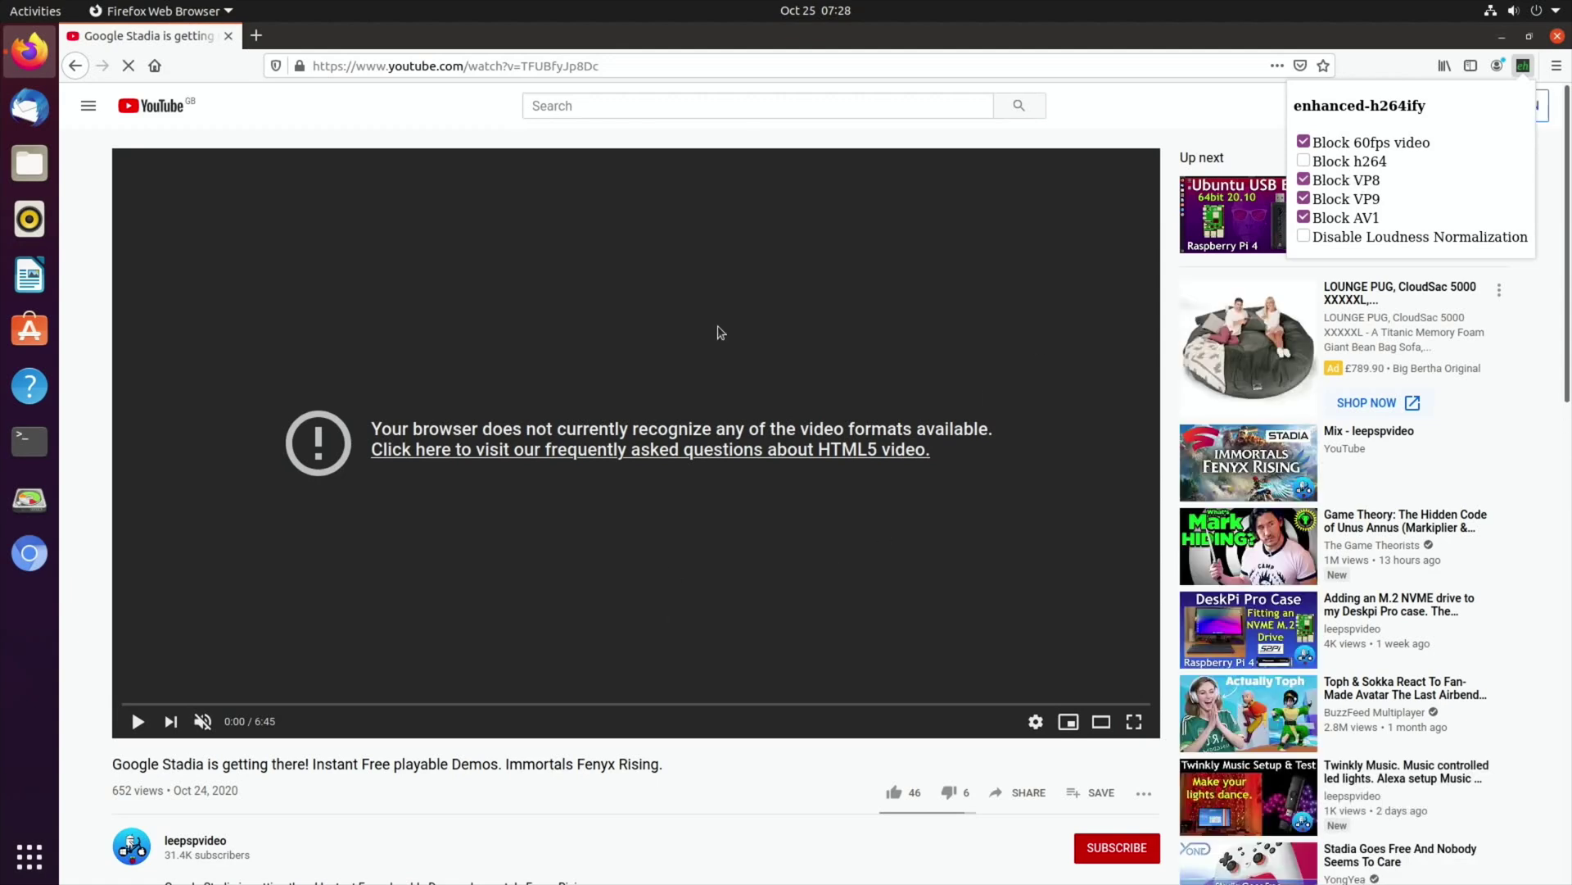
left_click(1560, 37)
left_click(1559, 36)
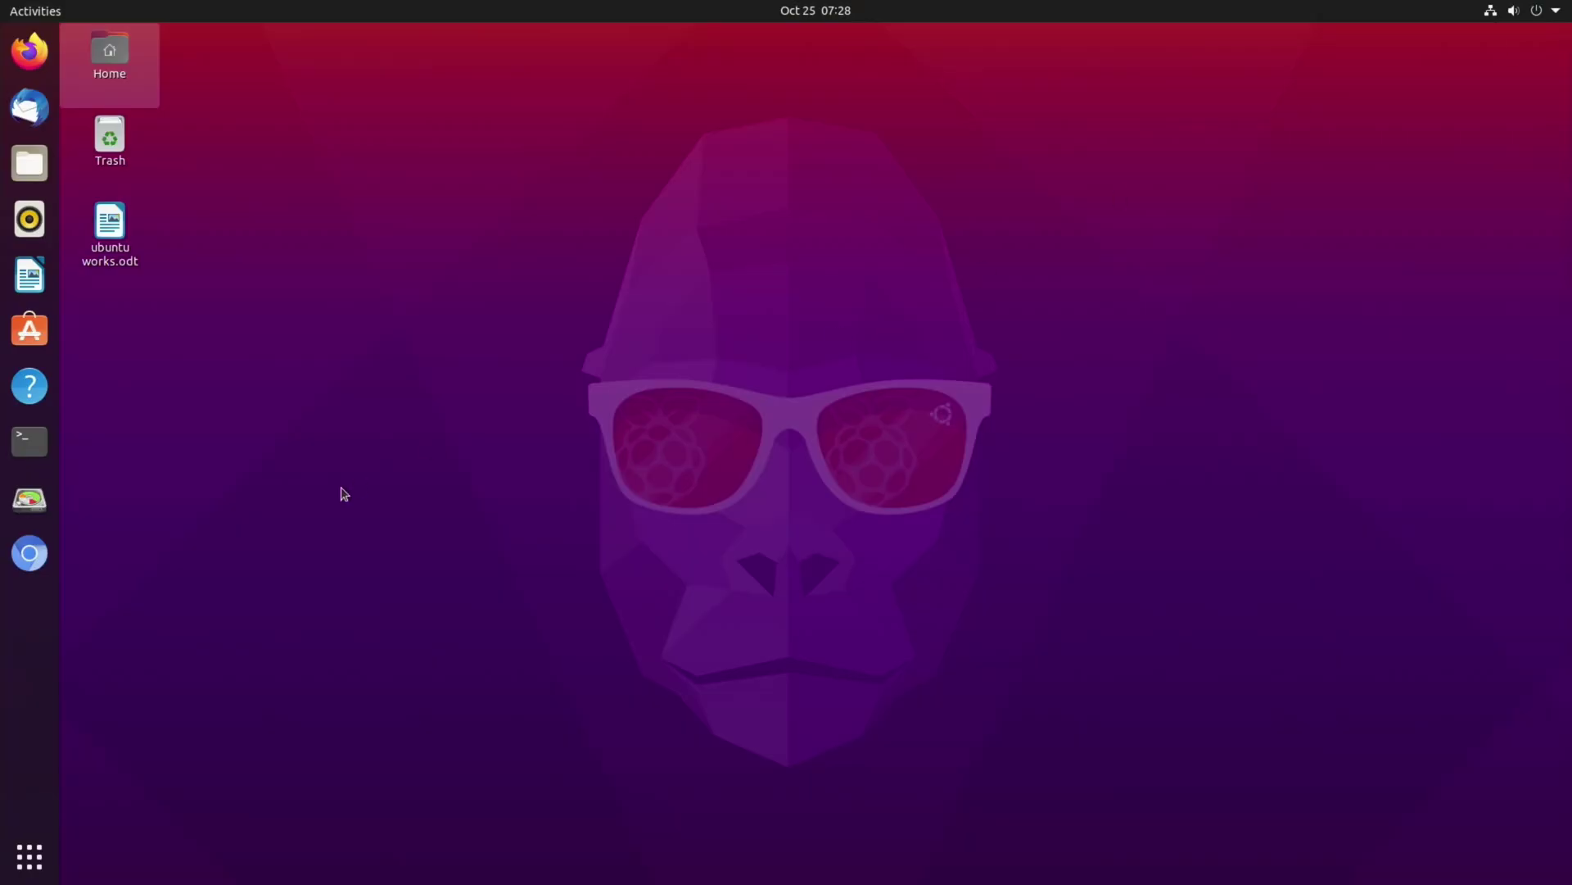
left_click(29, 553)
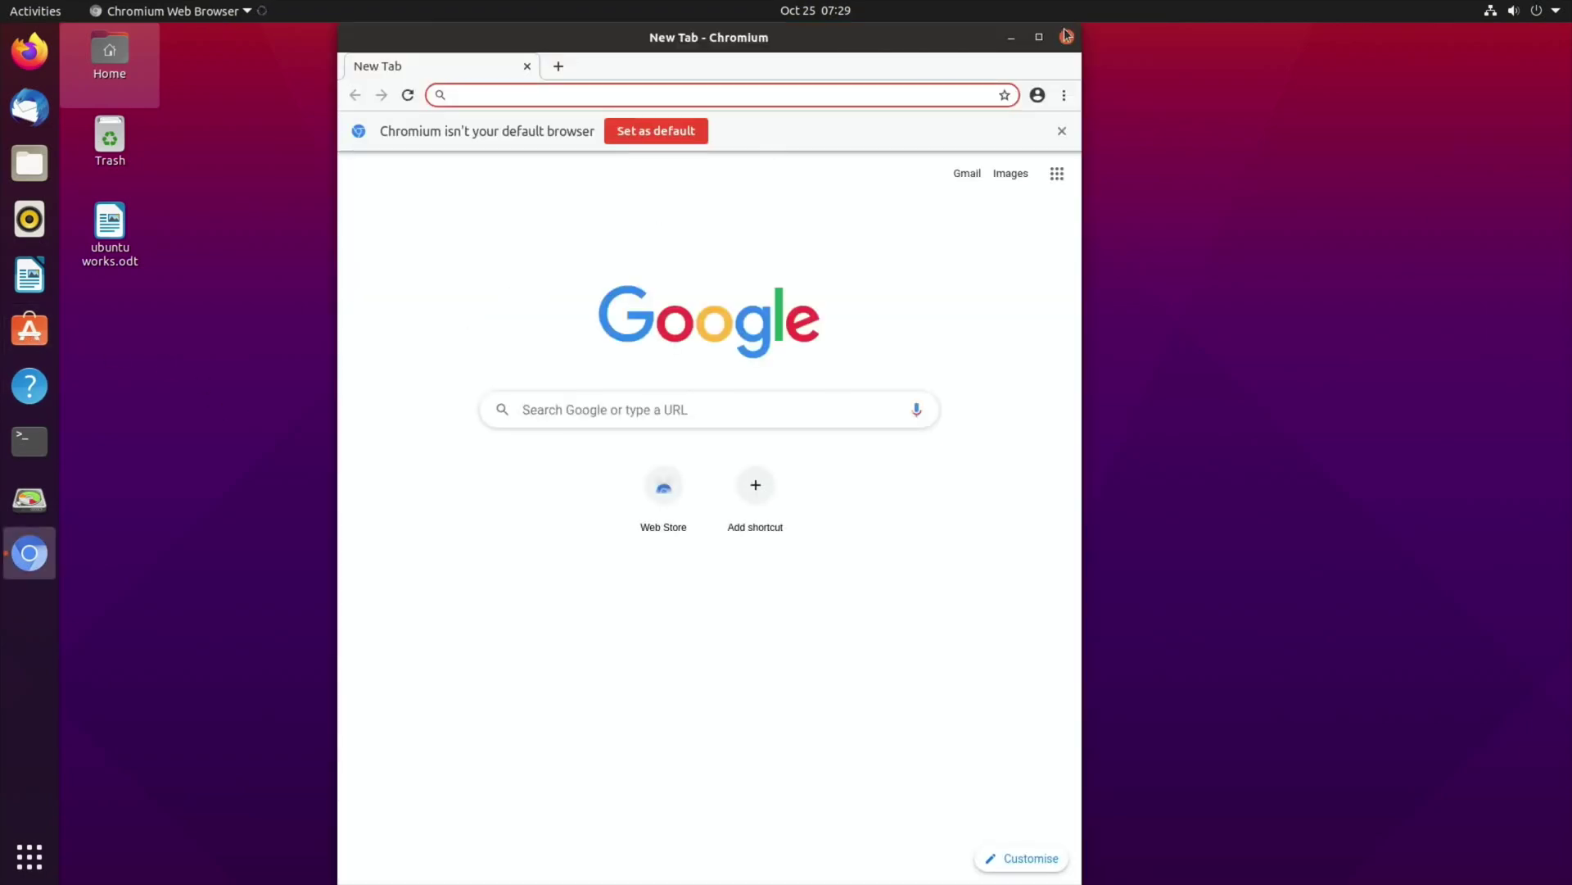
left_click(1038, 37)
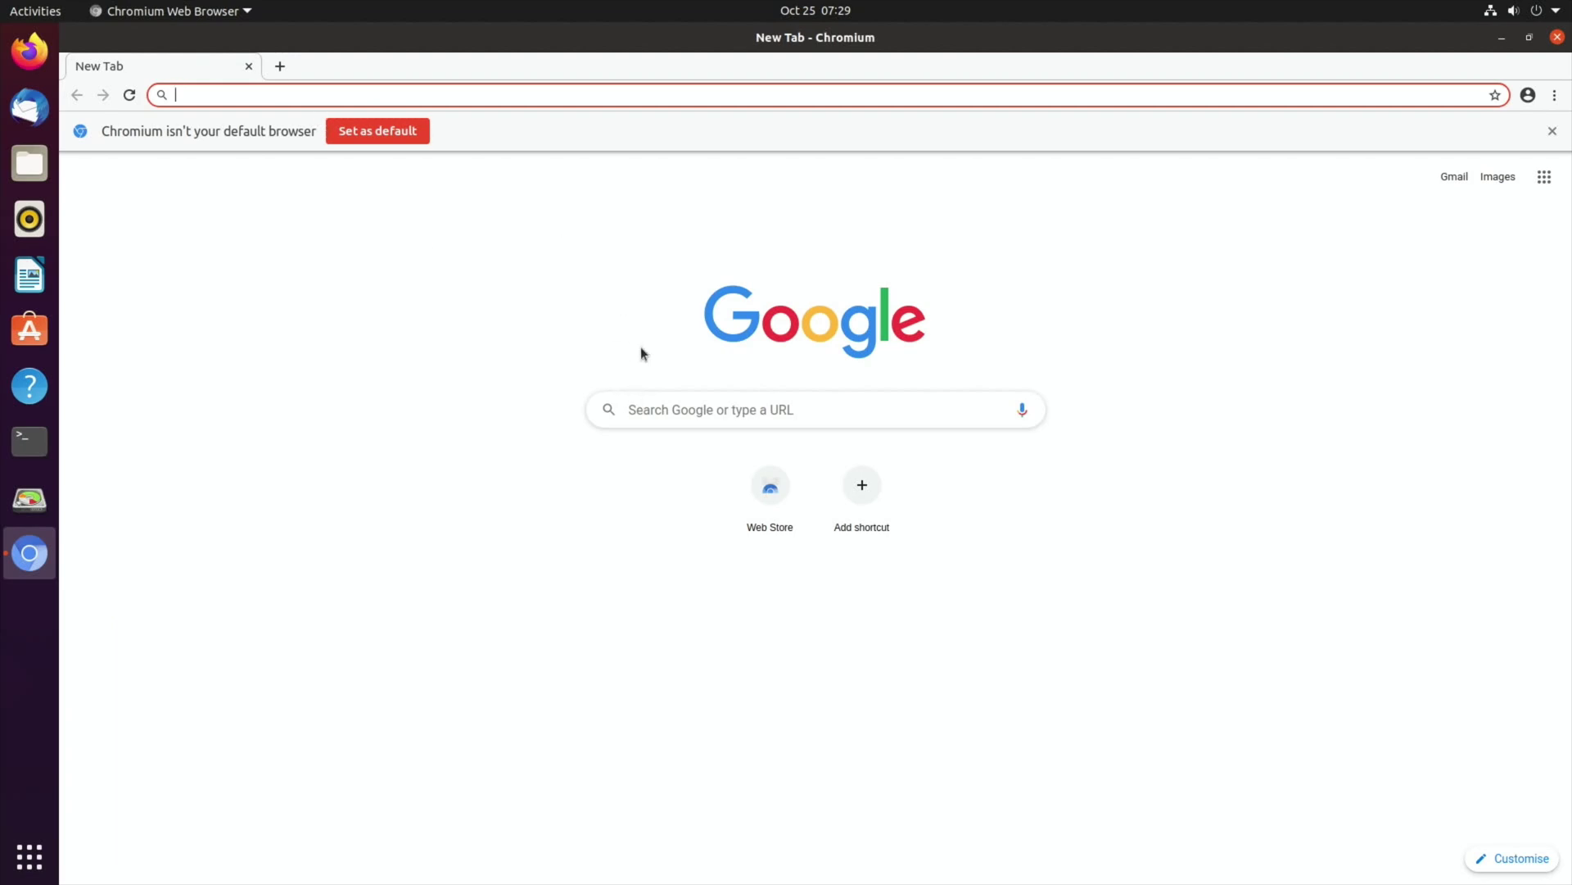
left_click(646, 399)
type("https://www.youtube.com/watch?v=TFUBfyJp8Dc")
key("Return")
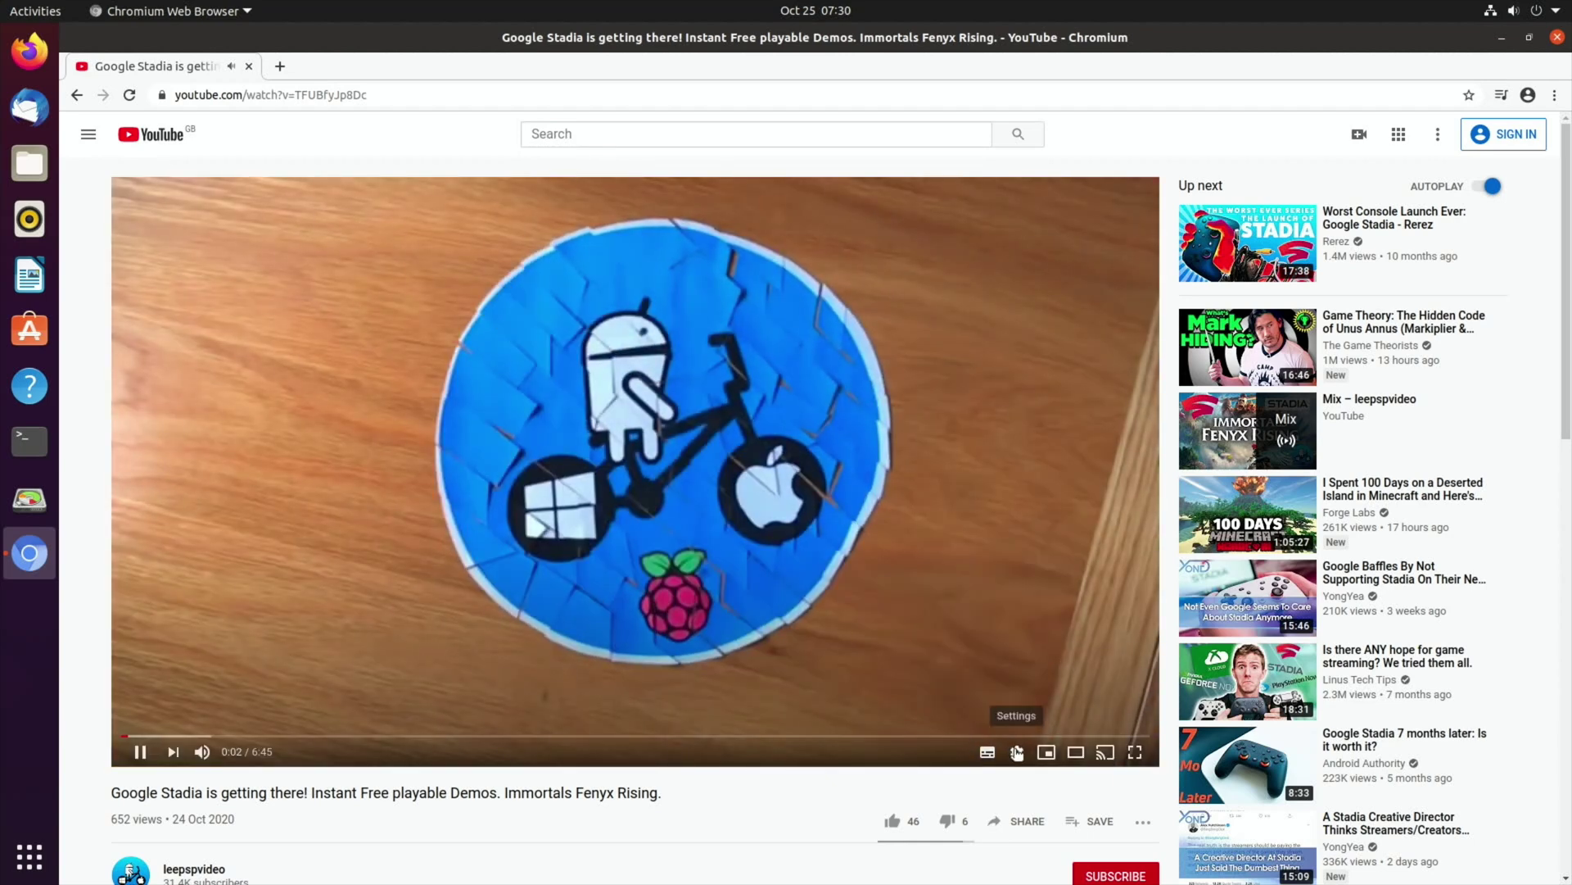
Switch the video's playback quality from Auto 480p to 720p
left_click(1017, 752)
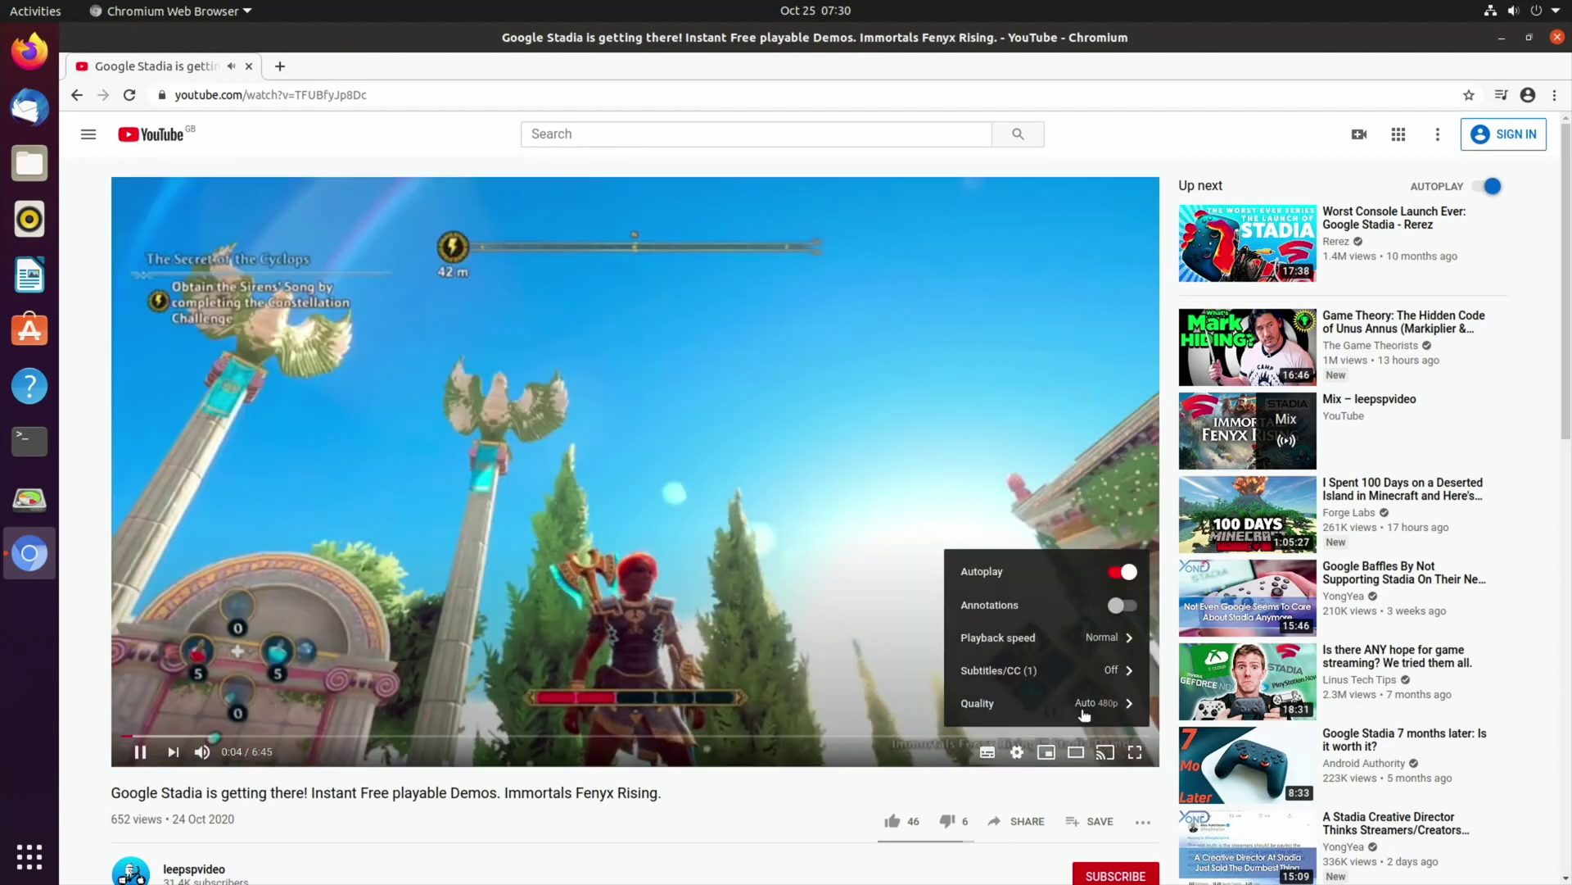
left_click(1091, 712)
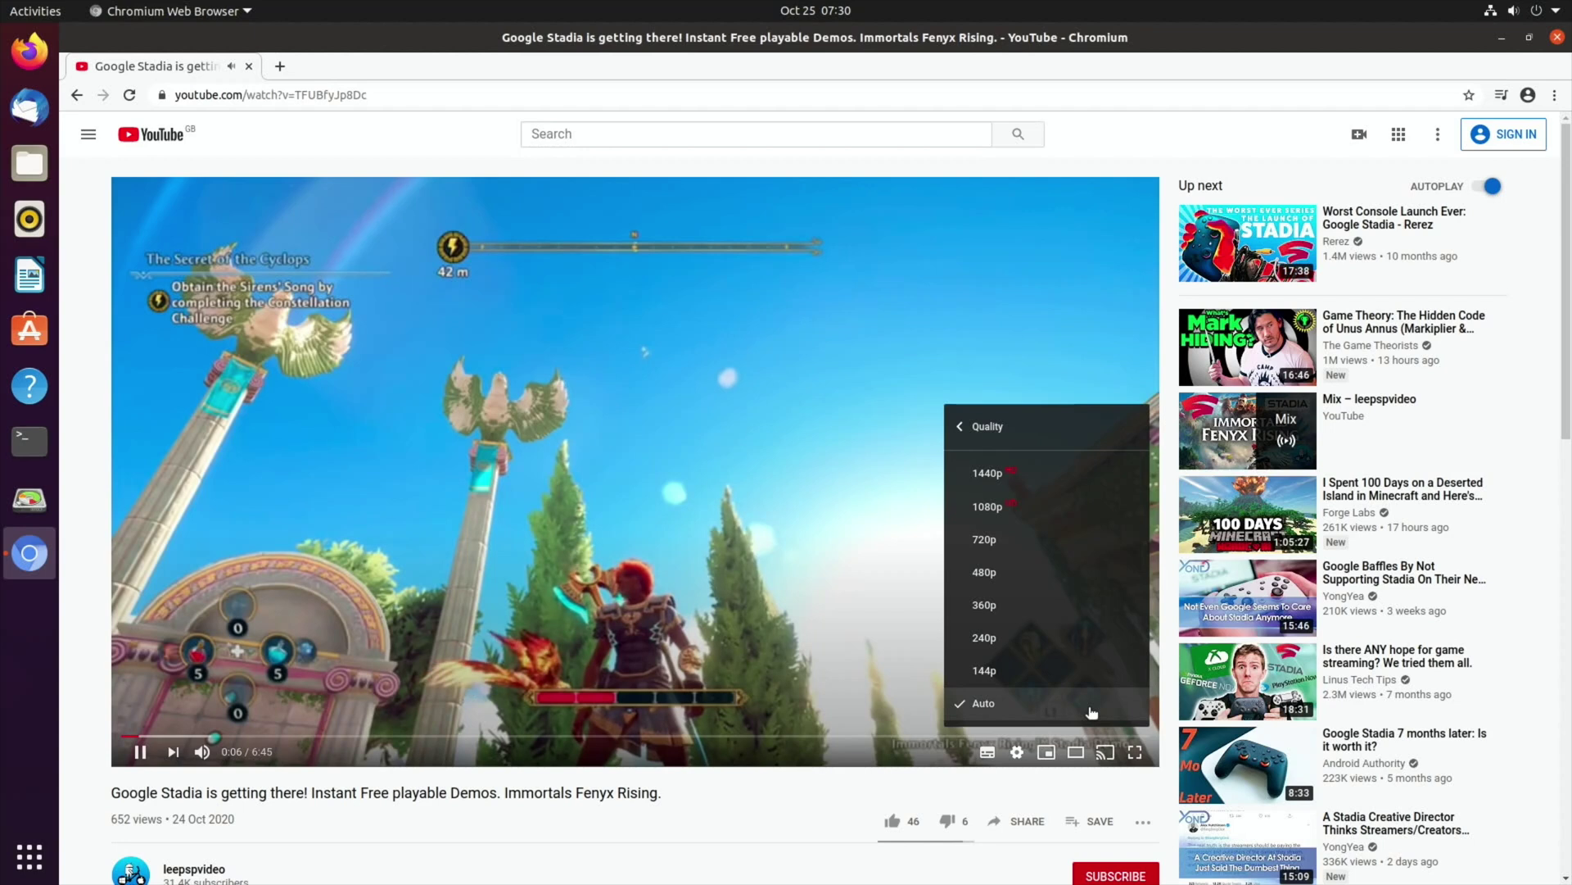
left_click(1006, 542)
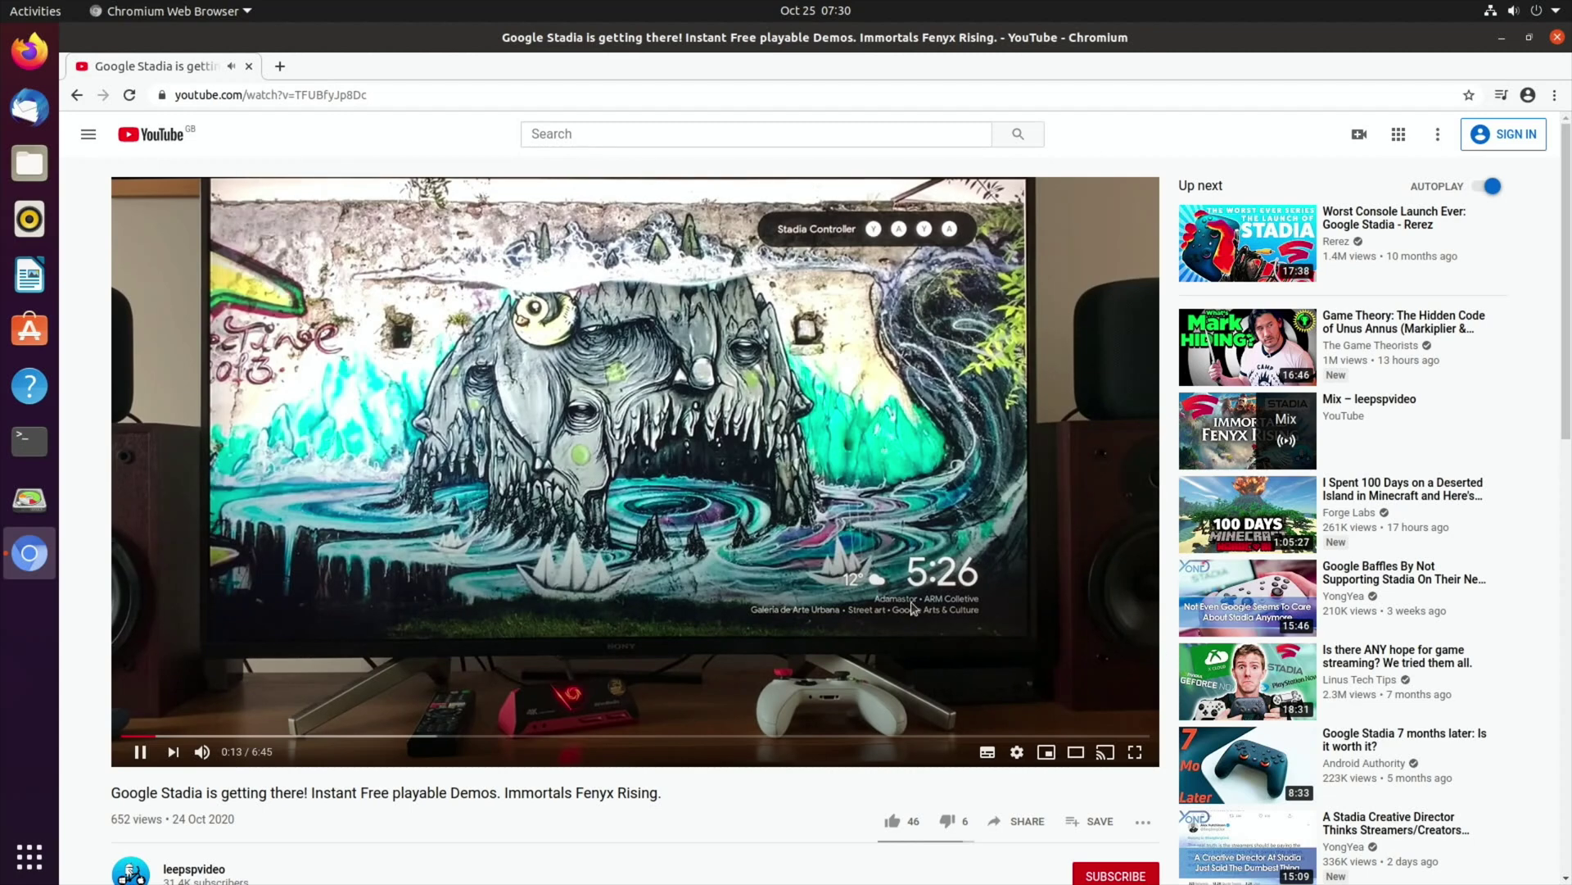
Skip the video ahead to 5:47 and go to Chromium's Extensions settings
left_click(1005, 735)
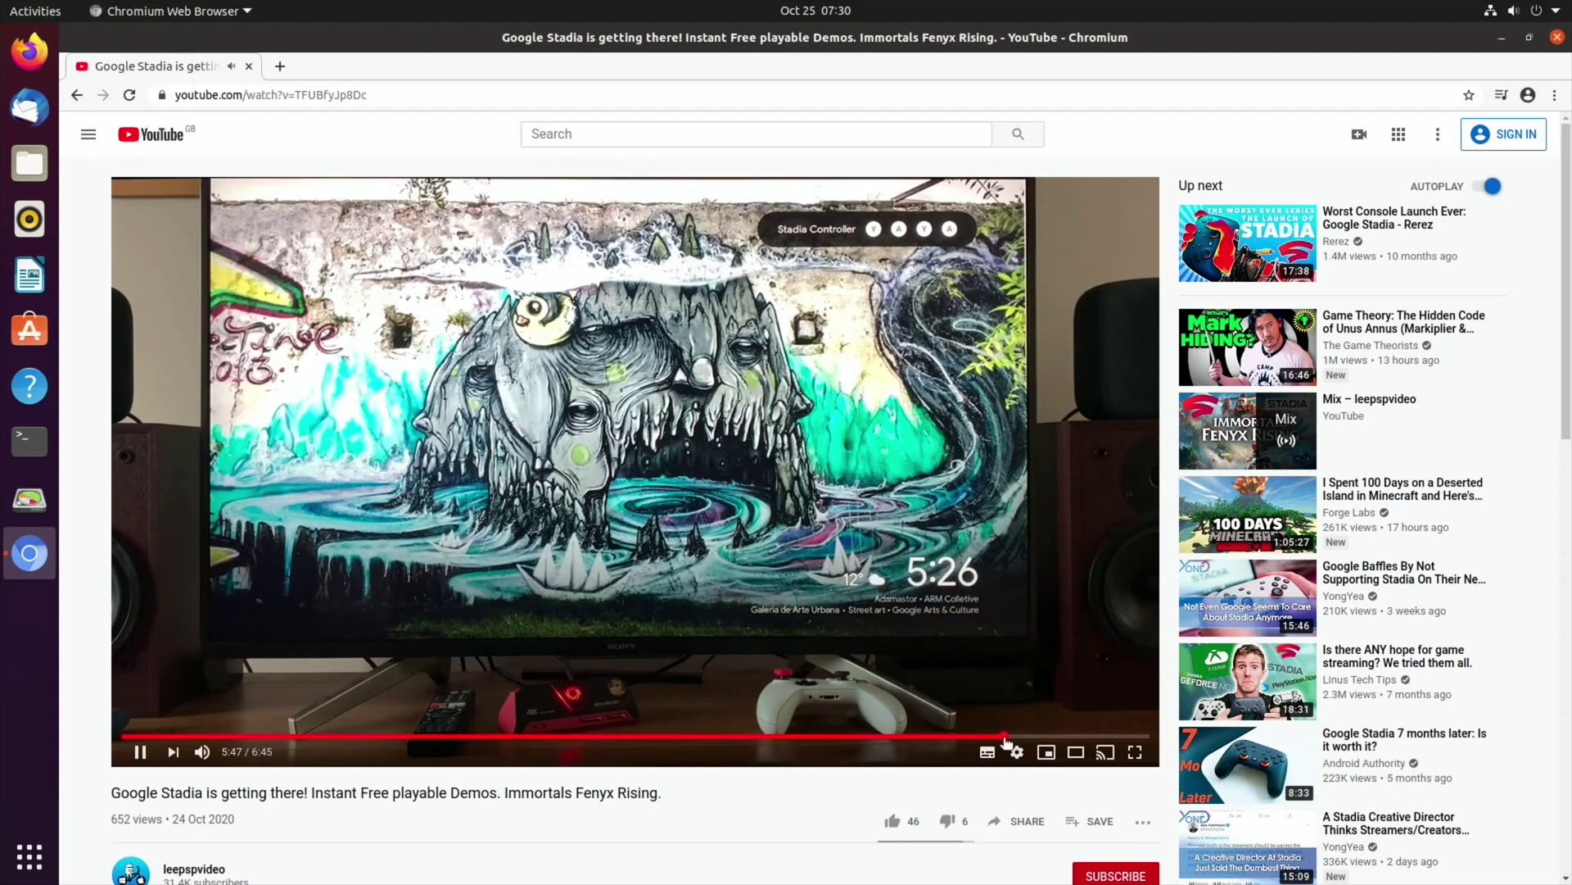
left_click(1555, 95)
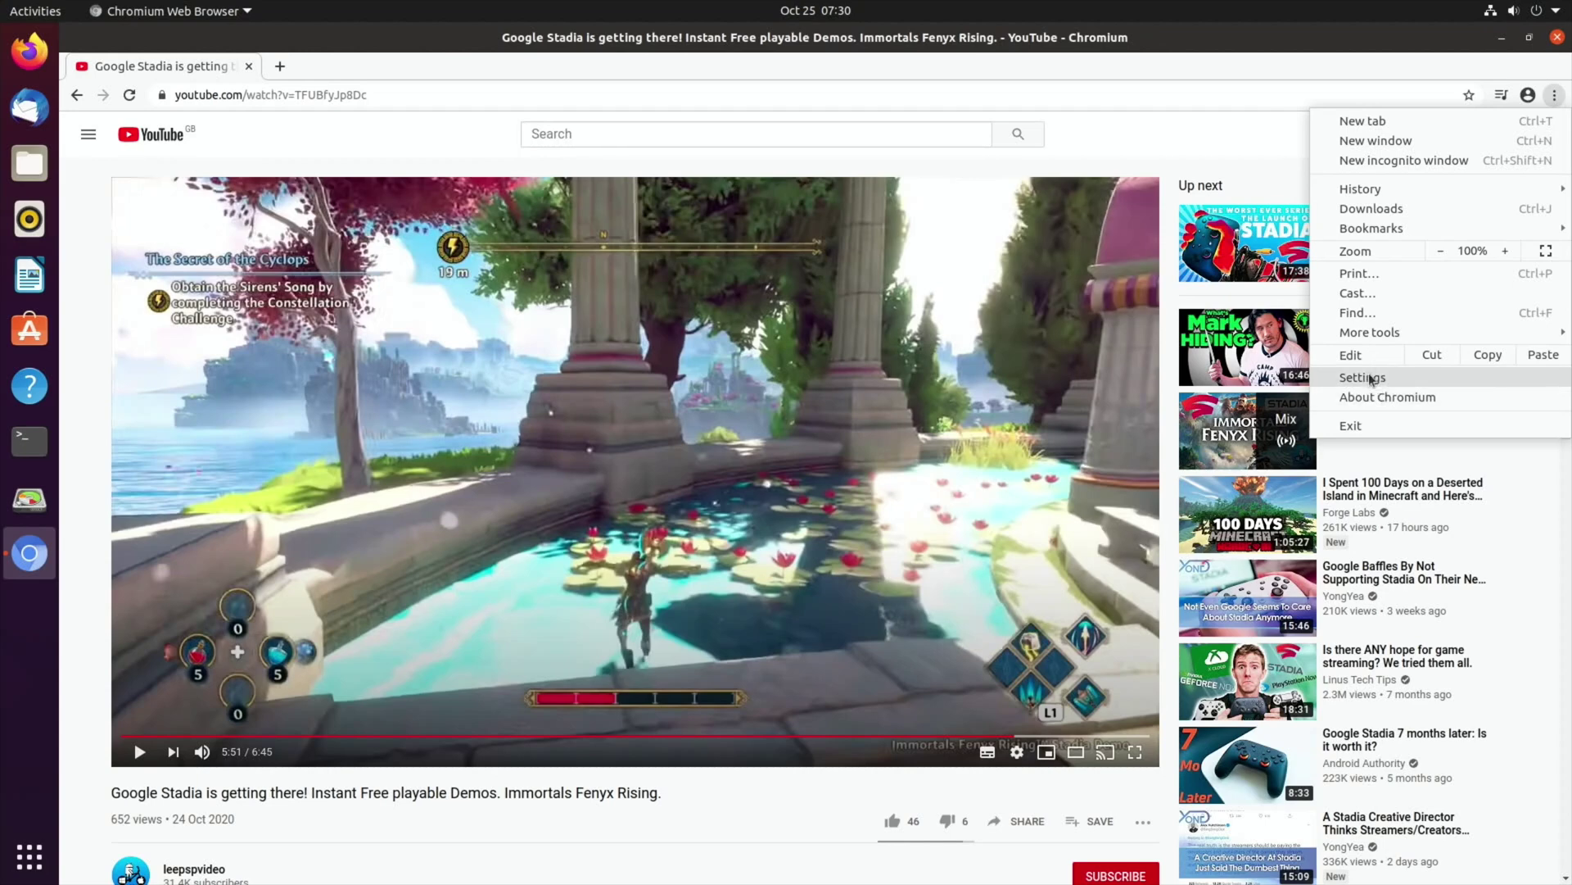
left_click(1366, 377)
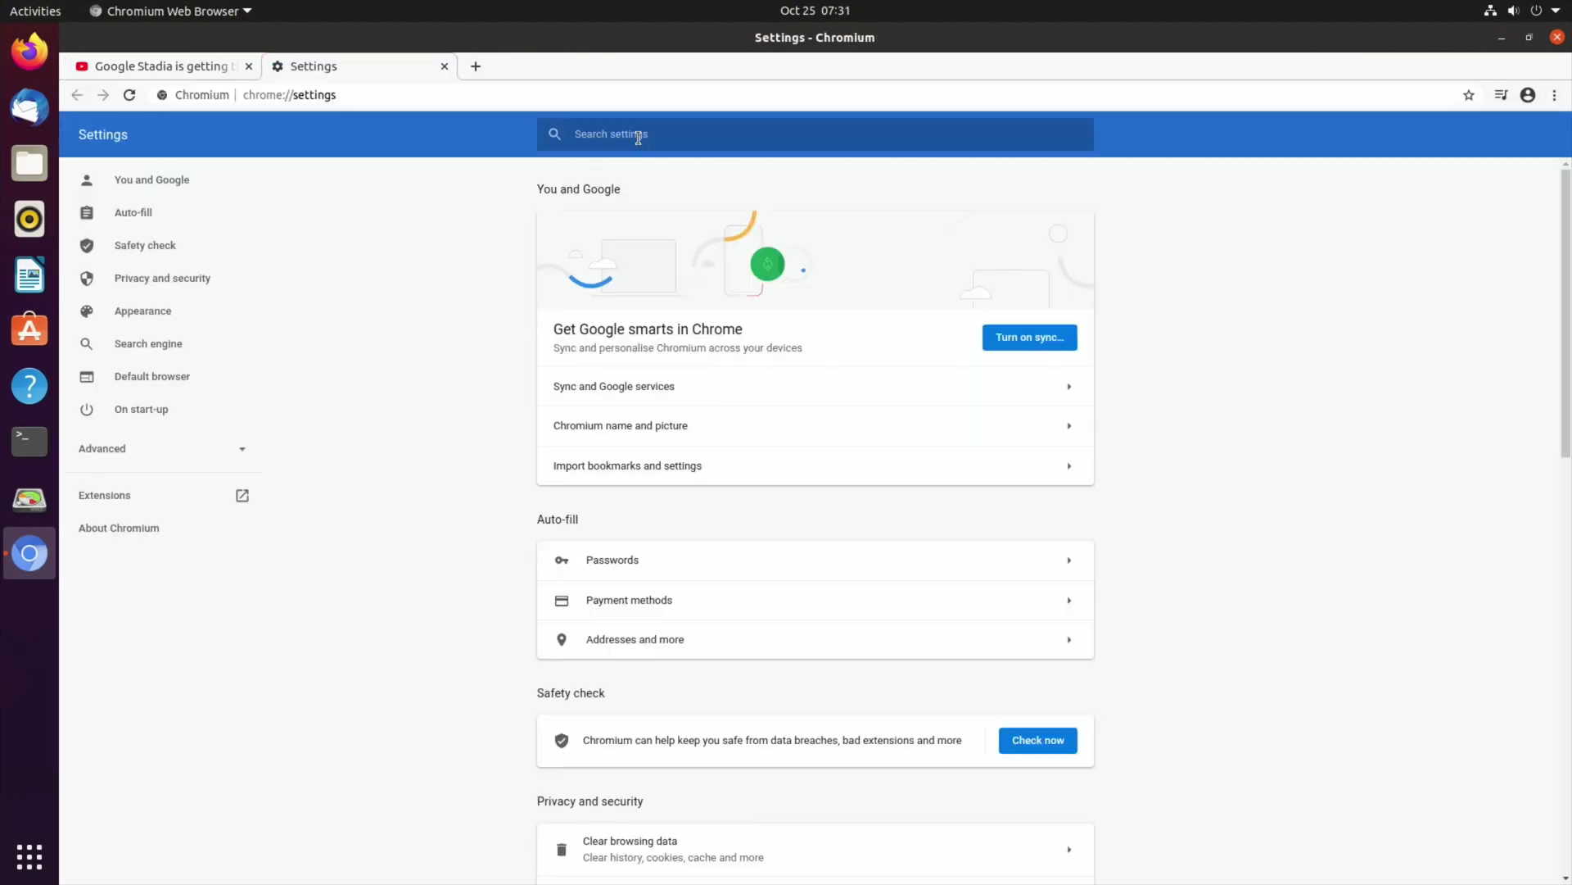
left_click(118, 497)
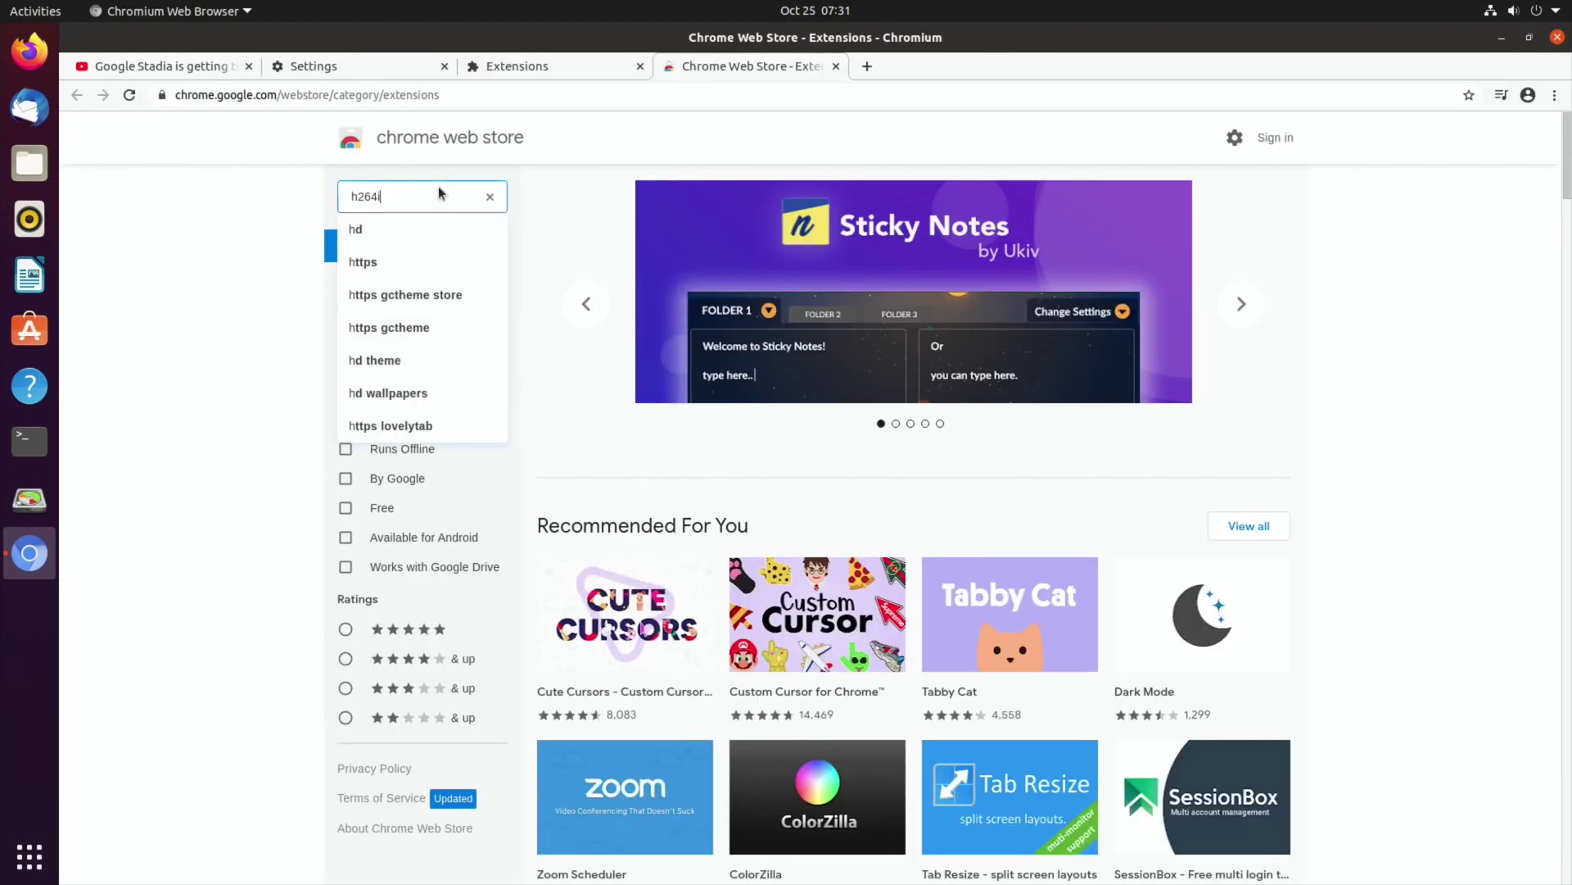
Add h264ify from the Chrome Web Store and check its 60fps blocking option
key("Return")
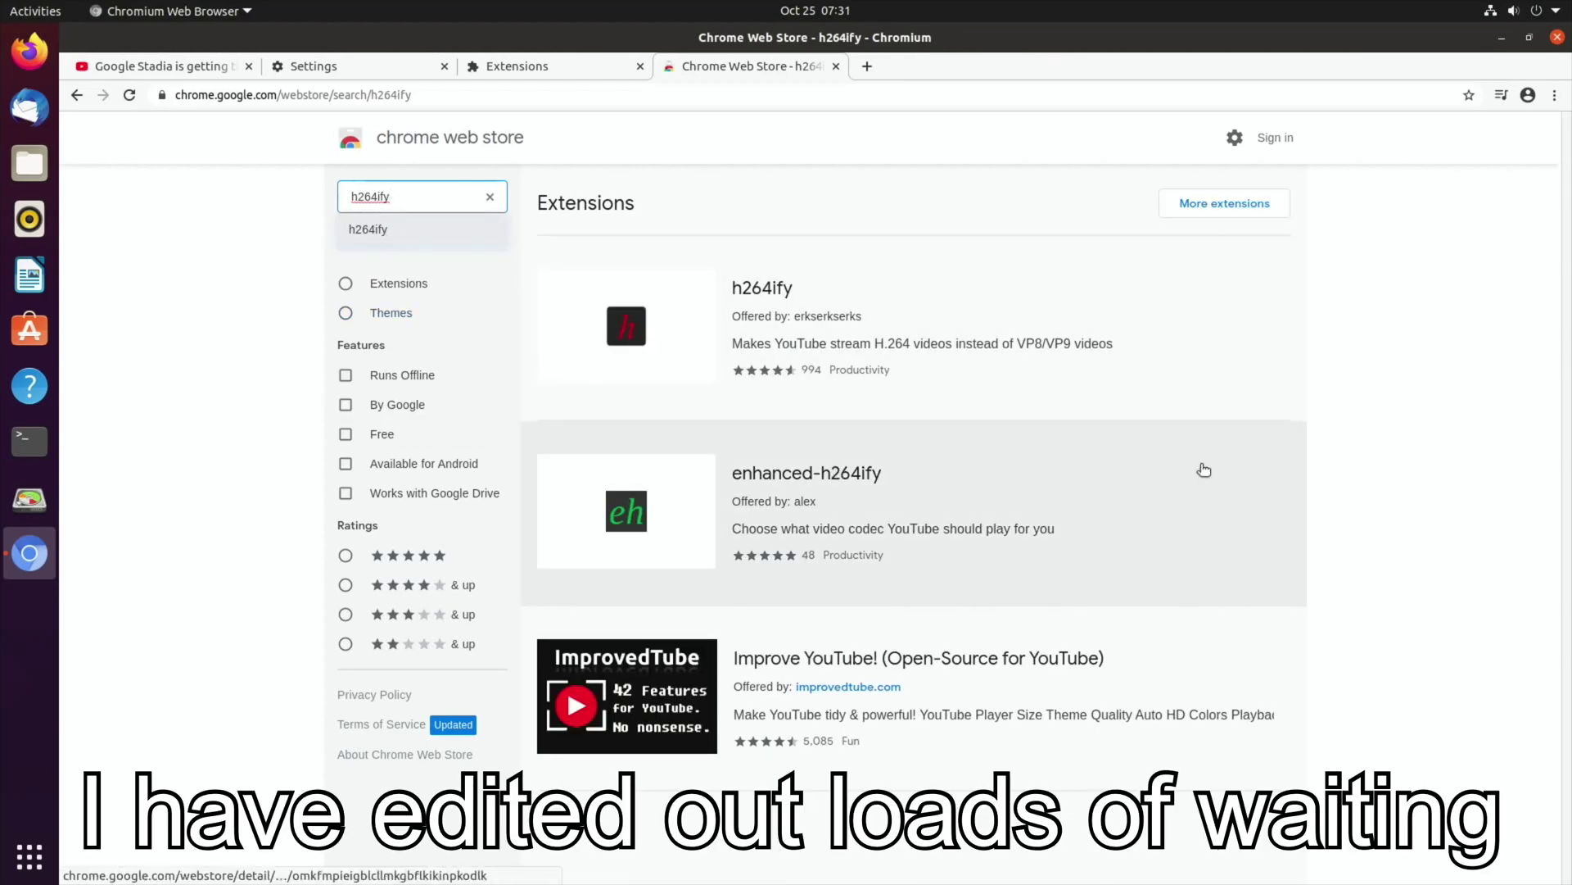
left_click(761, 293)
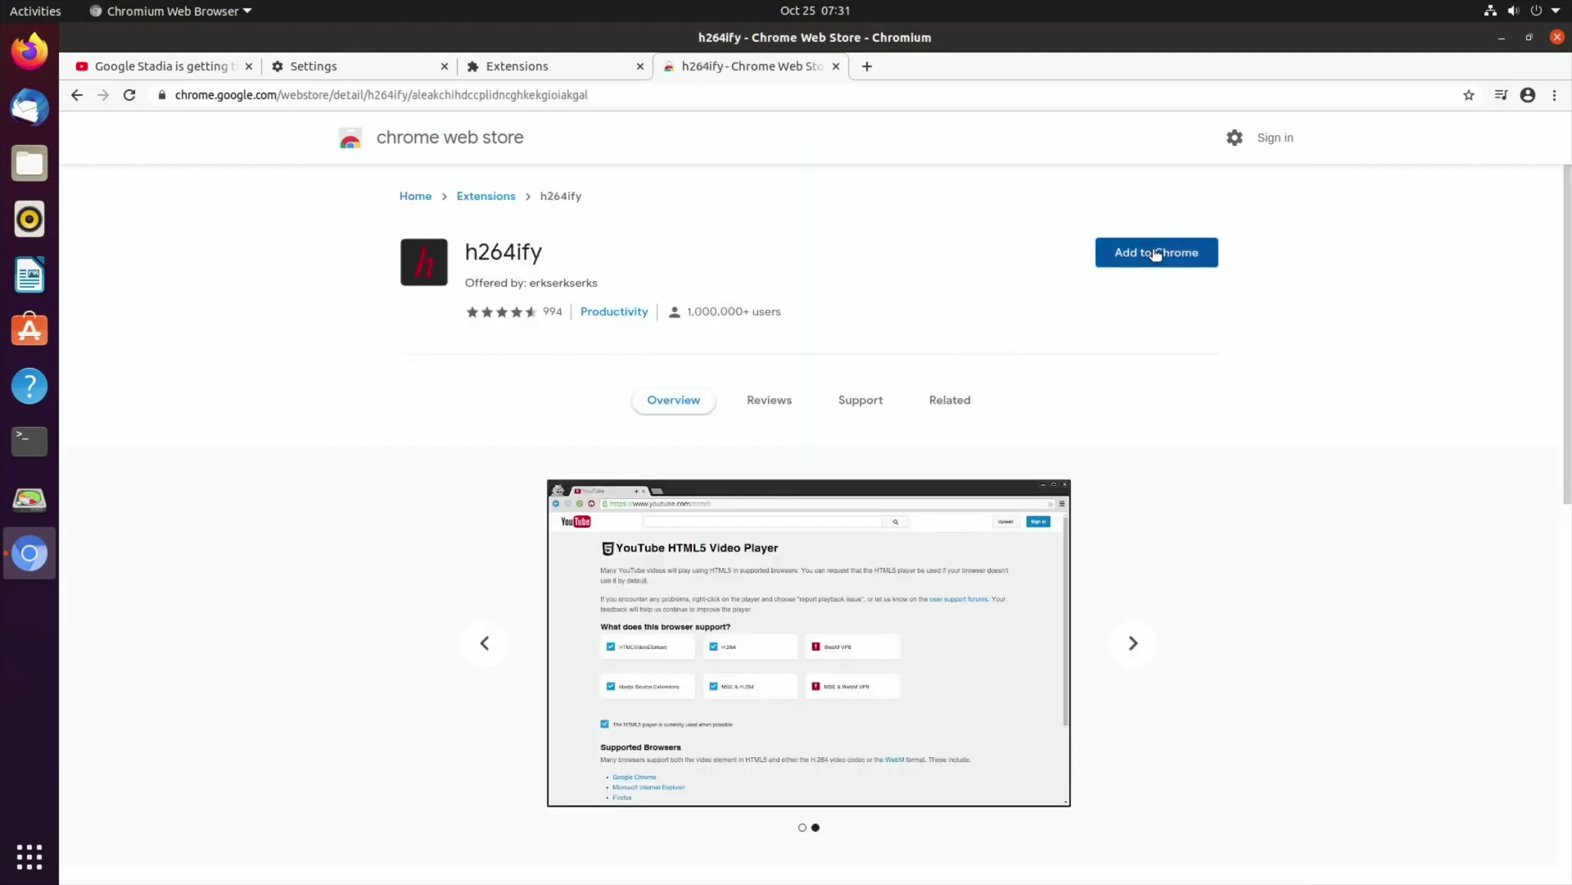
left_click(1154, 254)
left_click(926, 253)
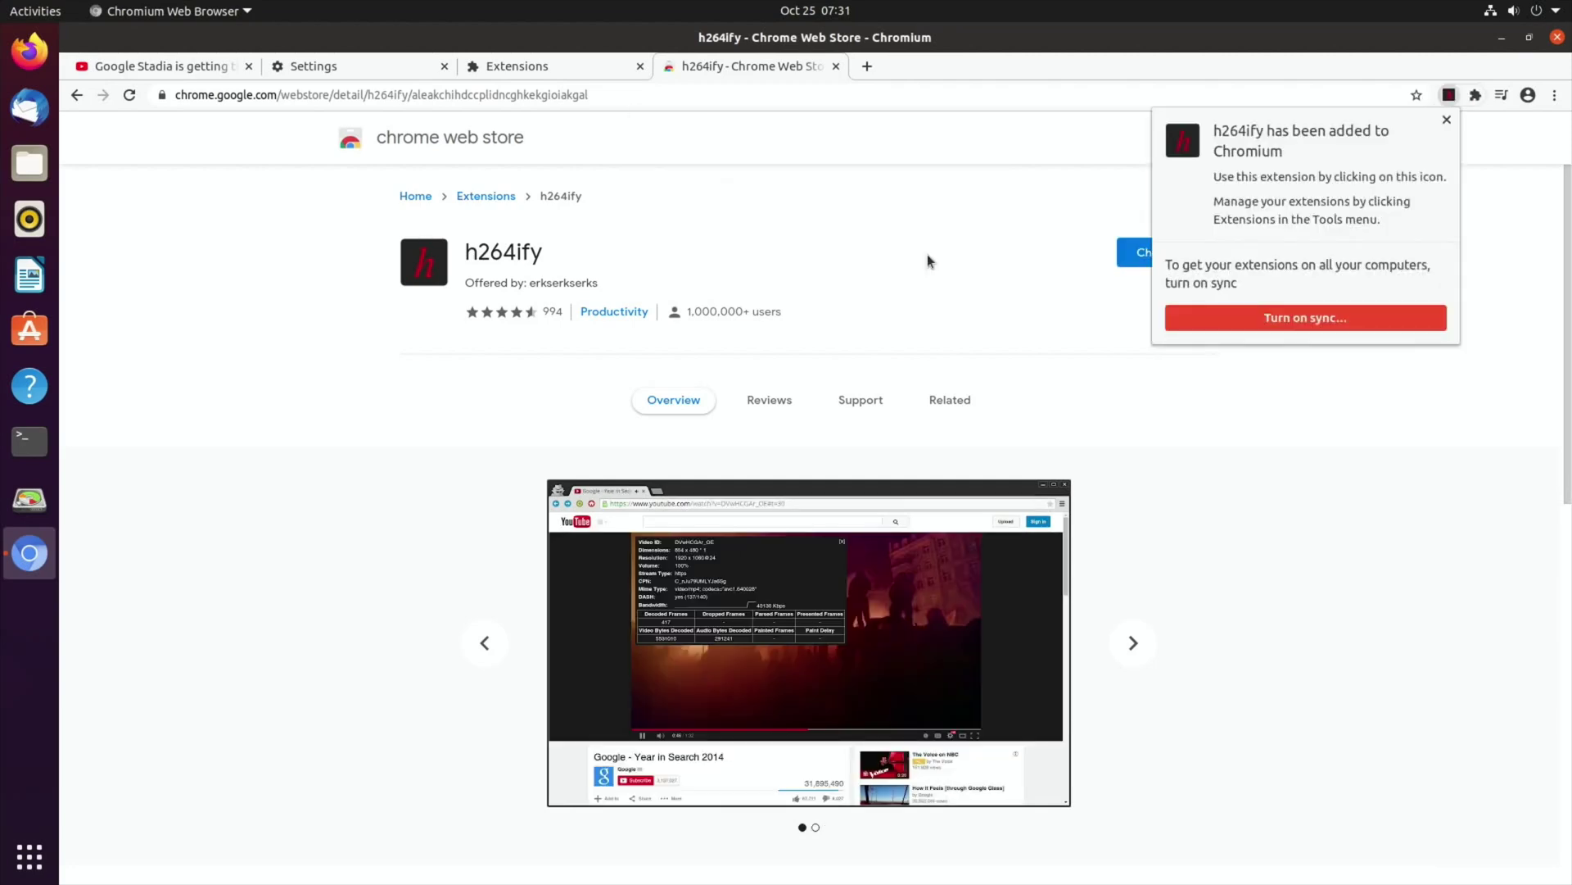
left_click(1449, 94)
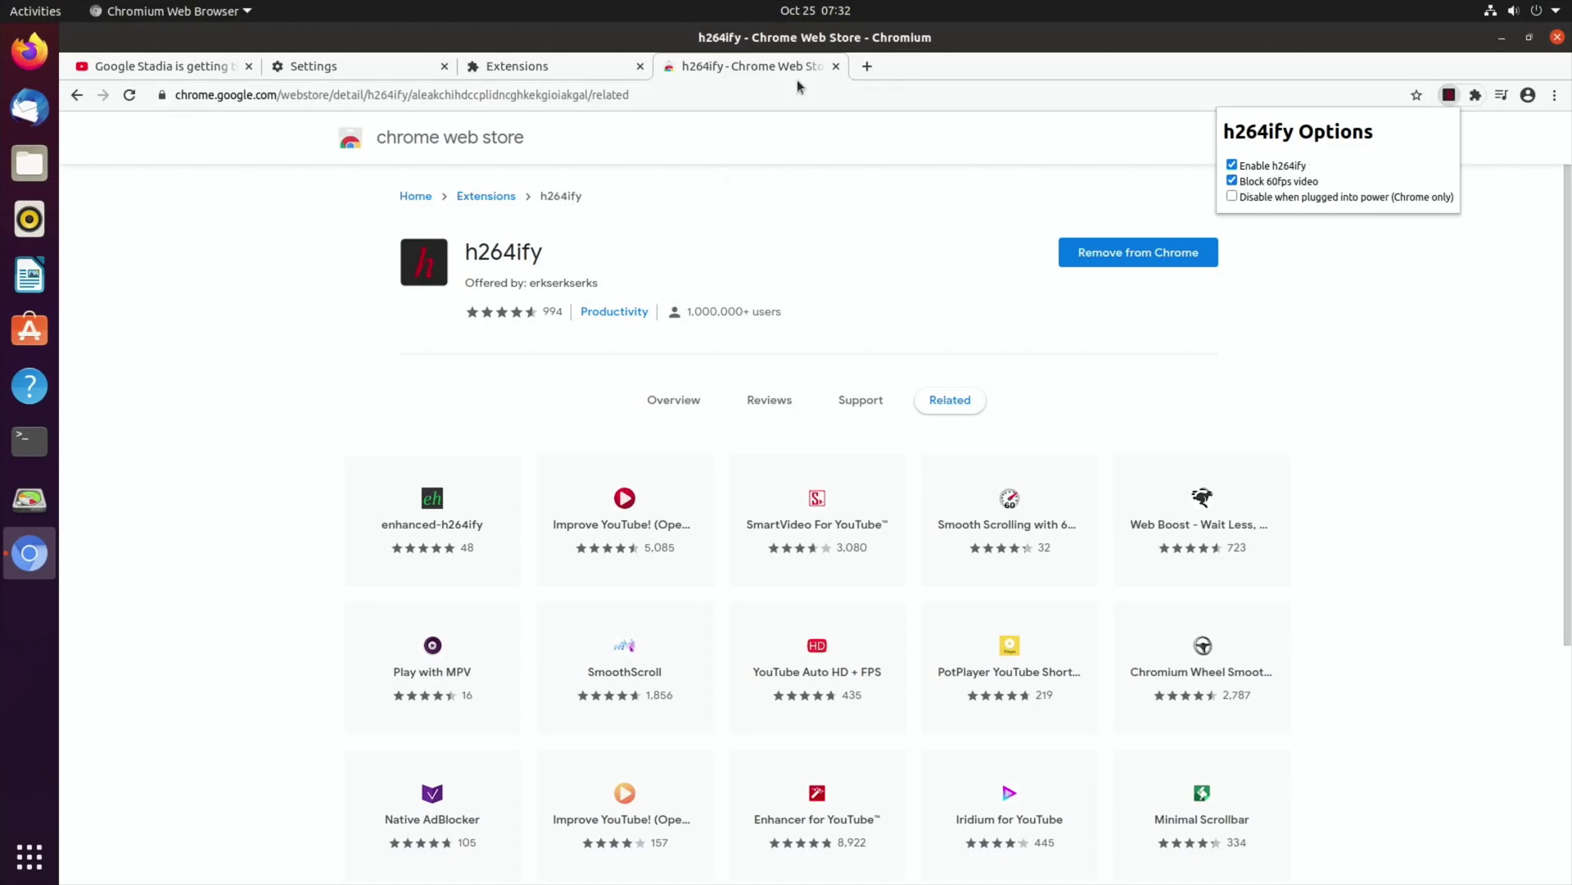
Close the store, extensions and settings tabs, leaving the video tab with its address selected
left_click(835, 66)
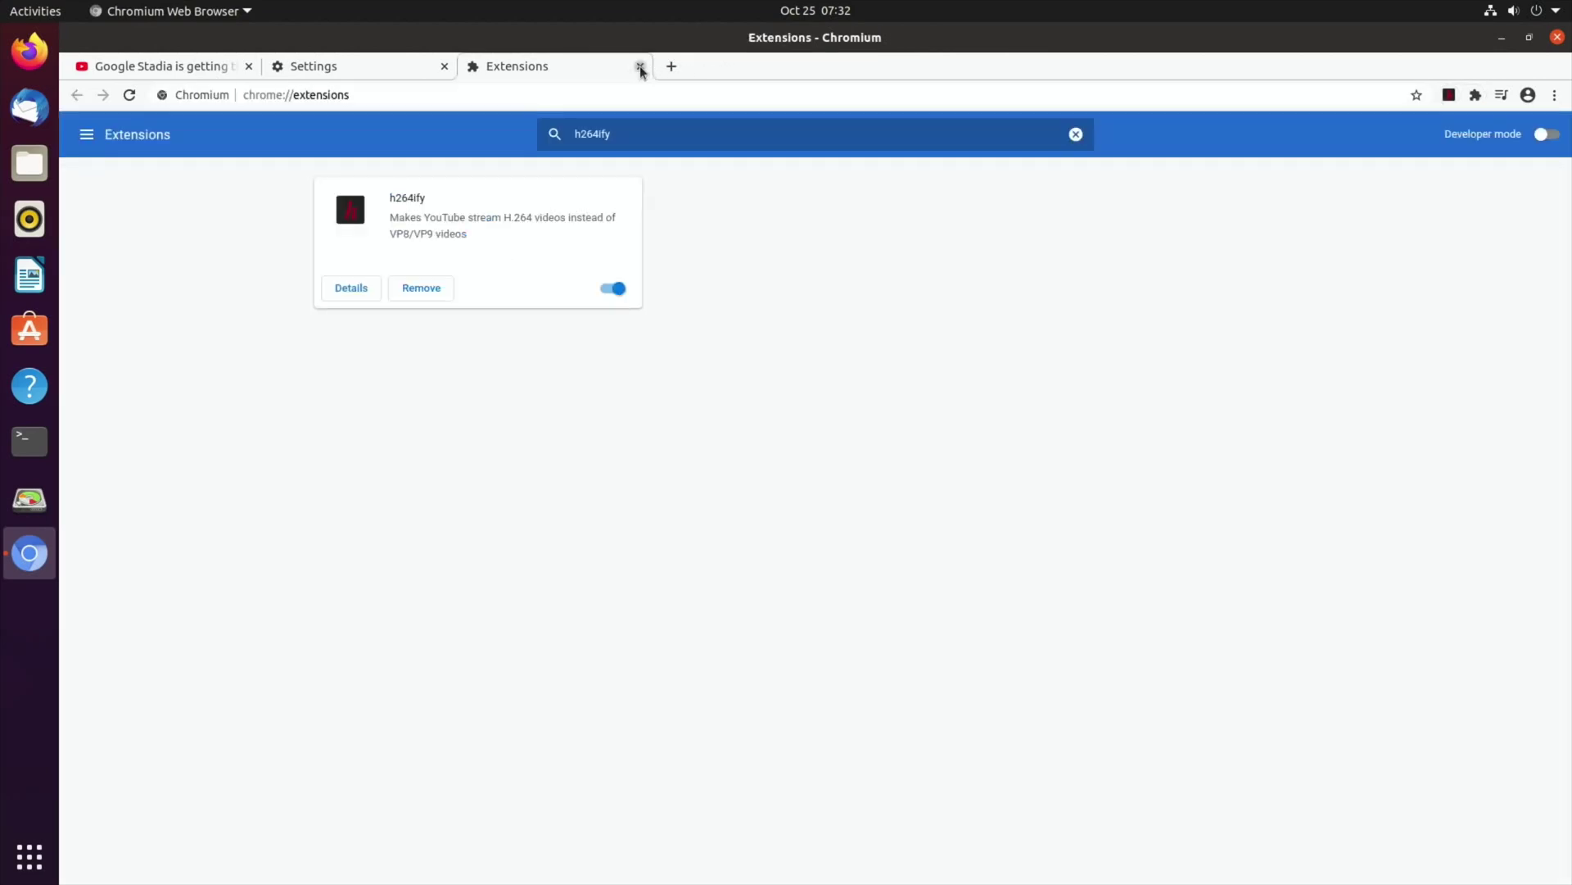
left_click(640, 66)
left_click(444, 66)
double_click(364, 104)
Copy the Stadia video's web address
key("ctrl+a")
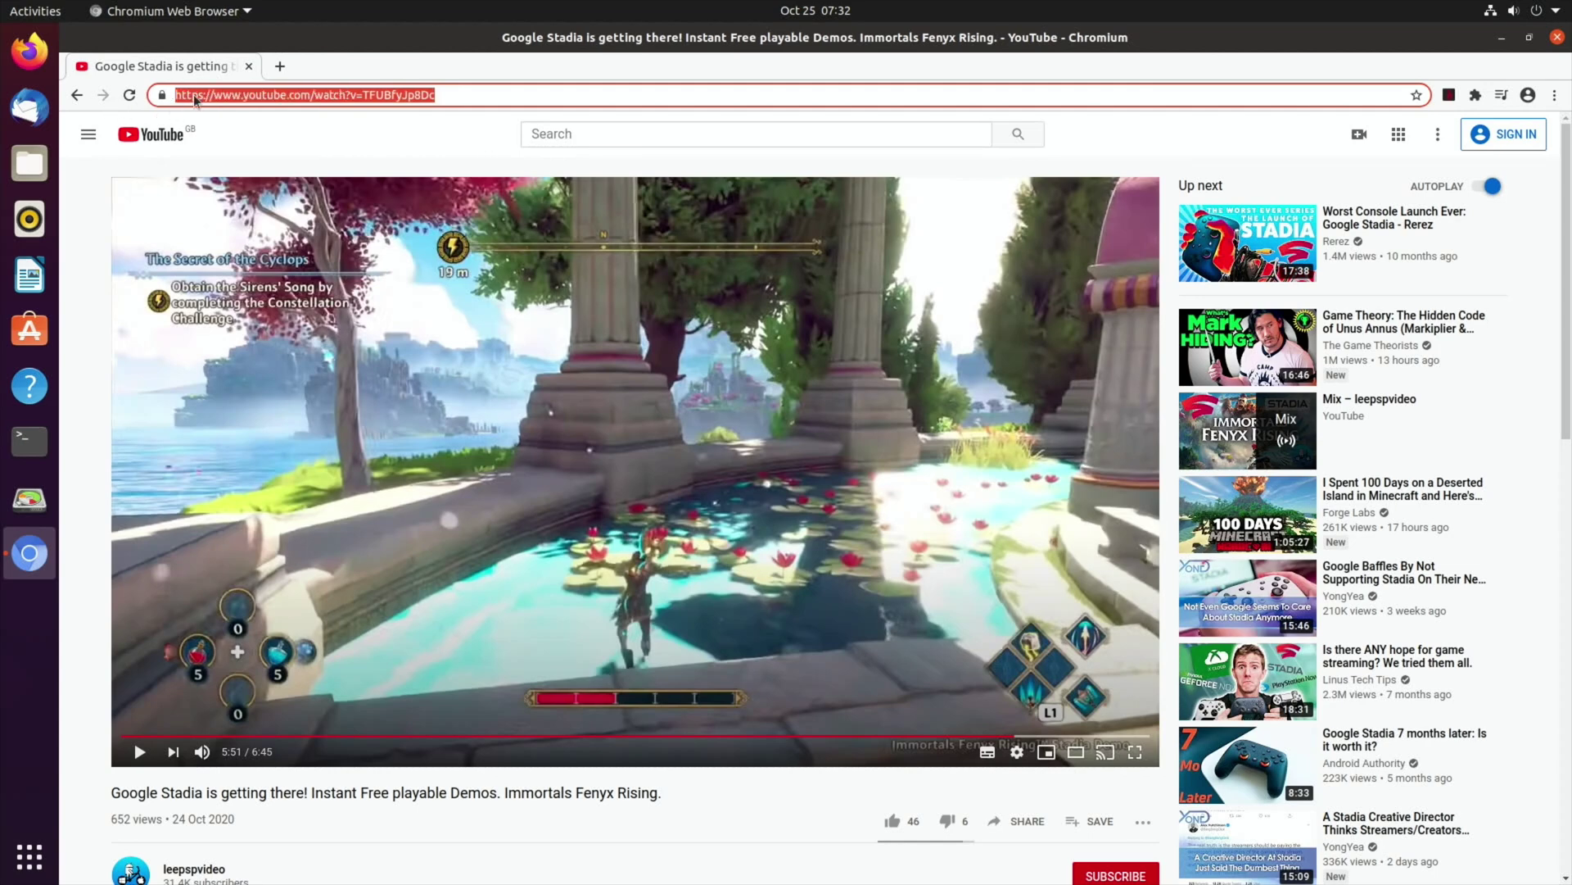
right_click(225, 92)
left_click(259, 151)
Relaunch Chromium, play the video, dismiss the Trove advert and skip to 5:20
left_click(1557, 37)
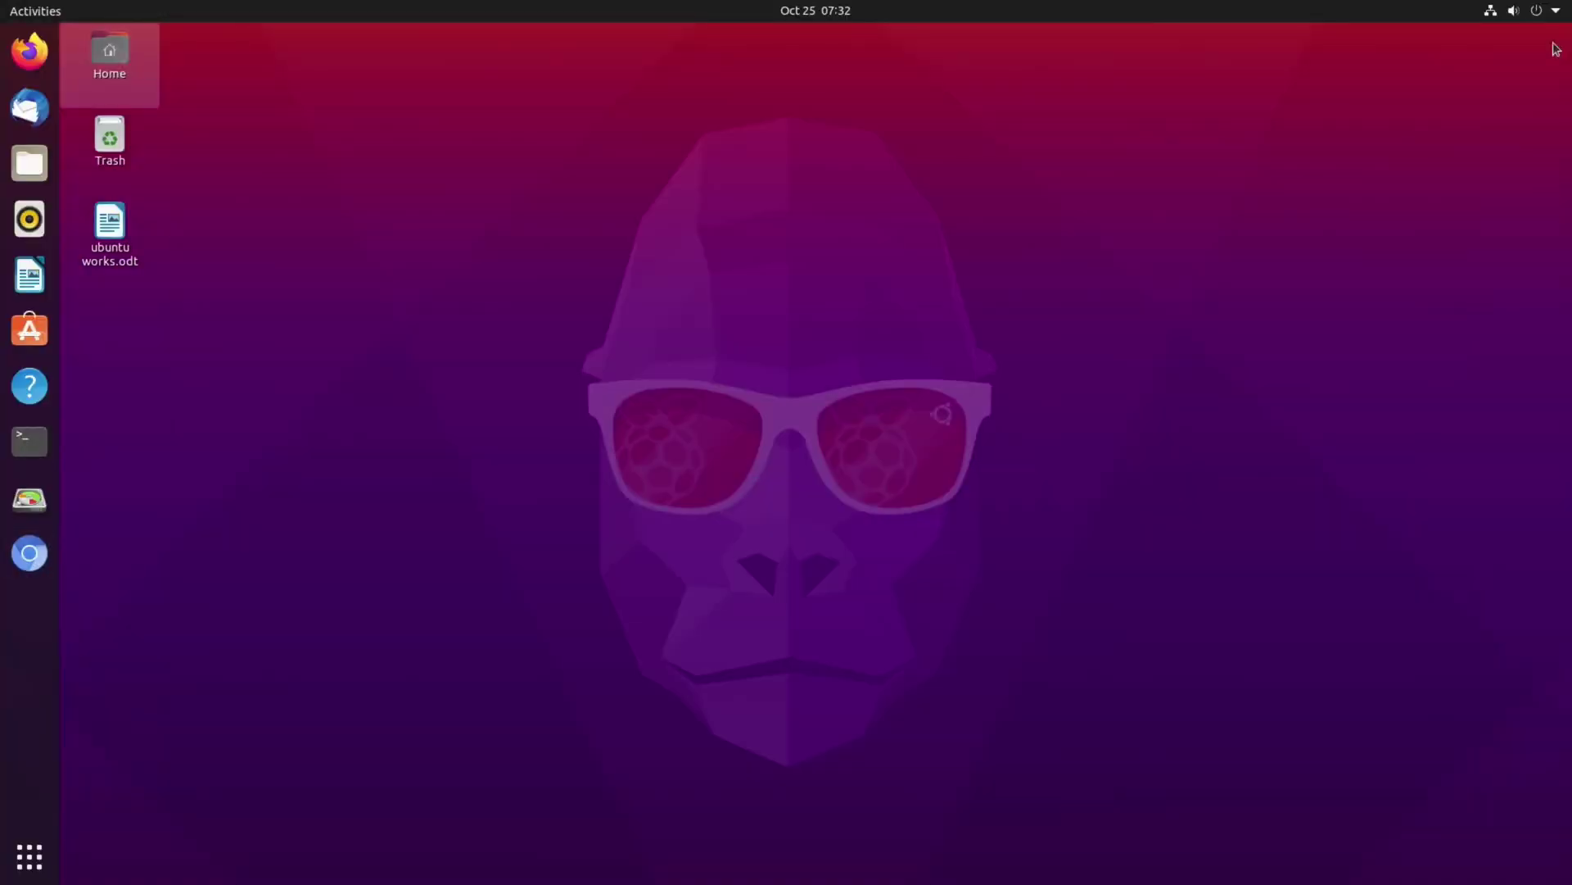
left_click(25, 547)
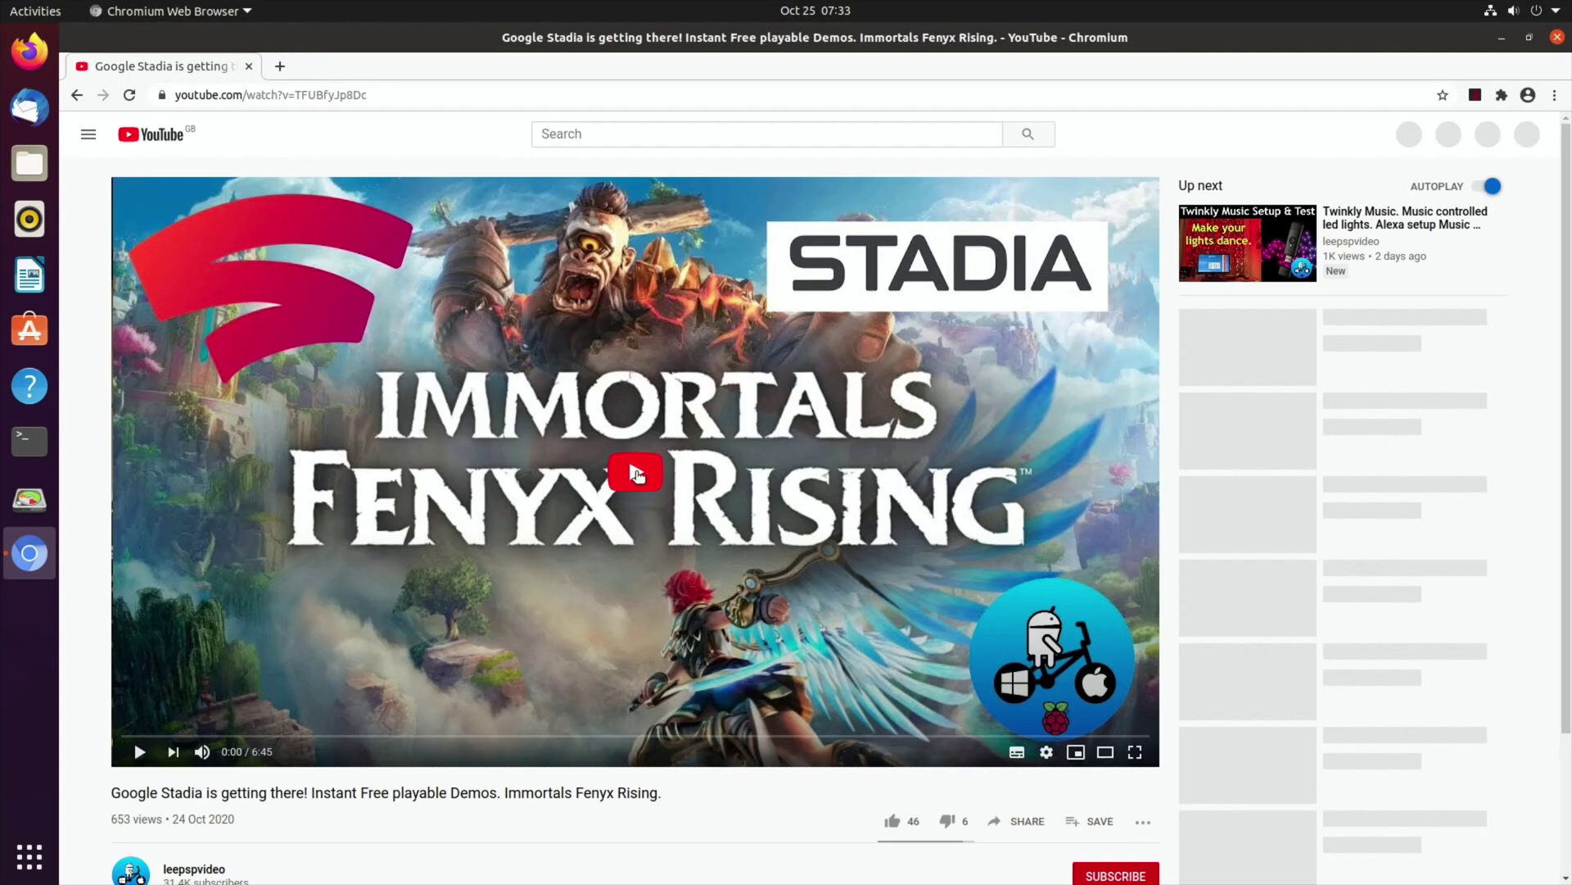
left_click(638, 473)
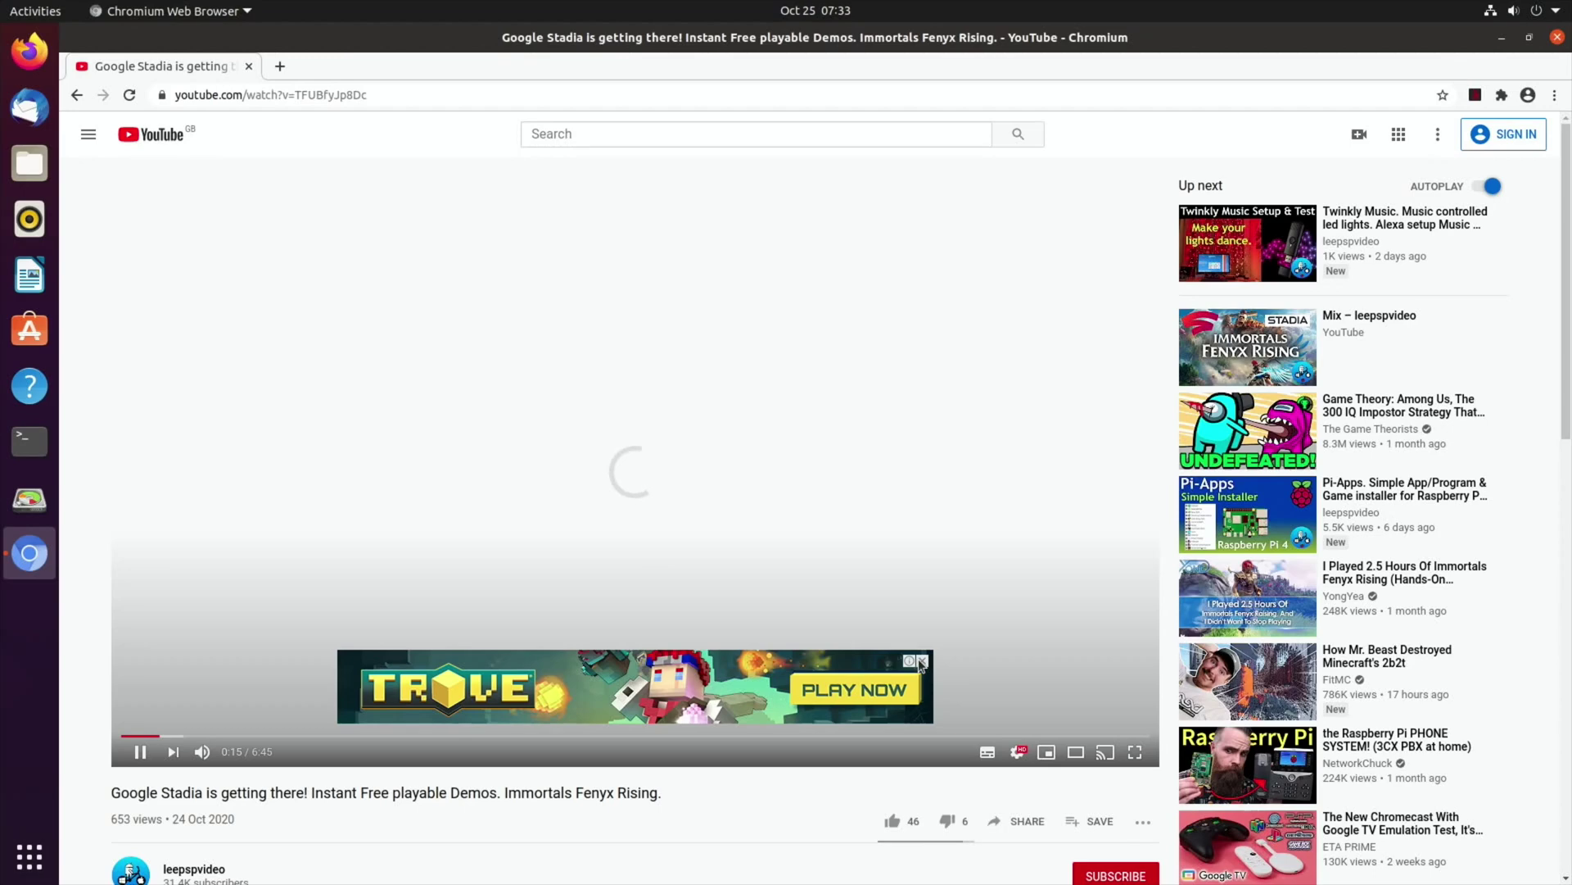
left_click(920, 661)
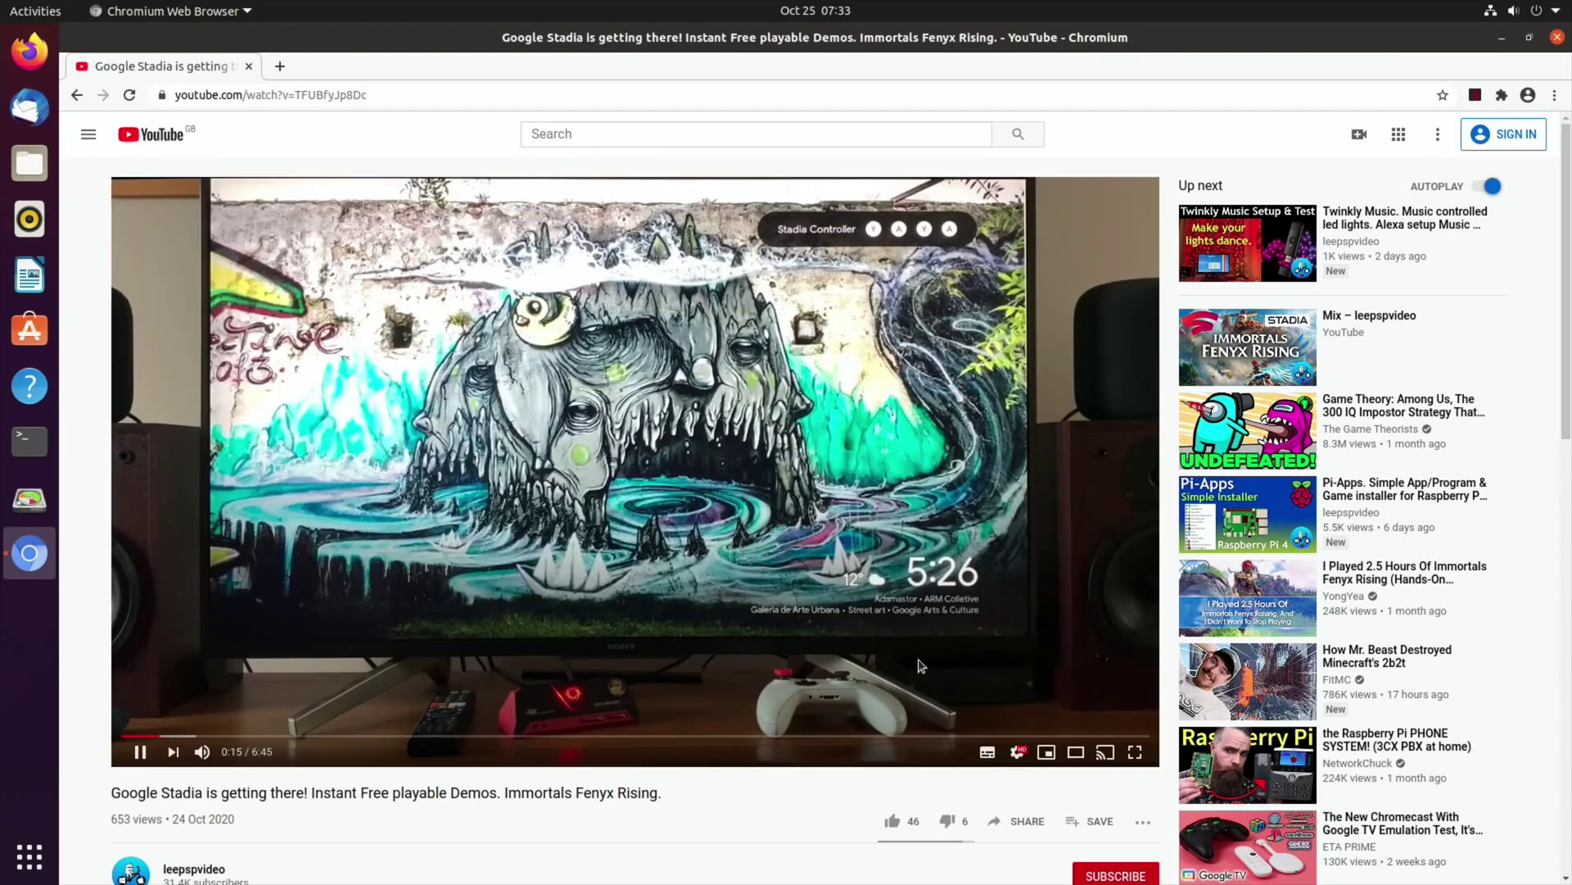
left_click(938, 737)
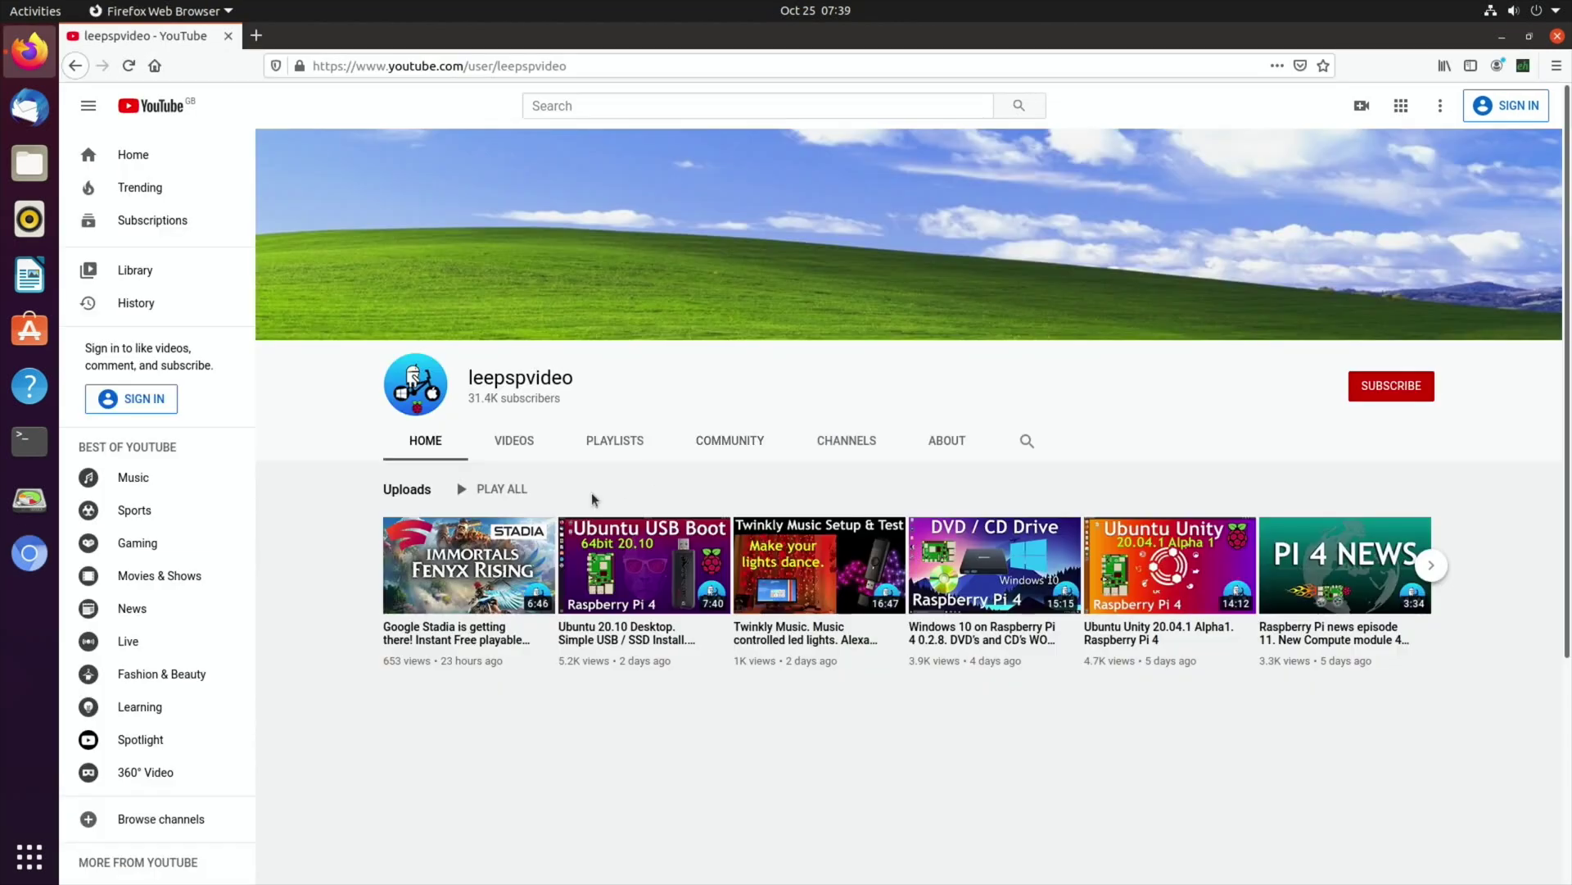
Show the leepspvideo channel's Videos tab with its uploads in a thumbnail grid
mouse_move(480, 573)
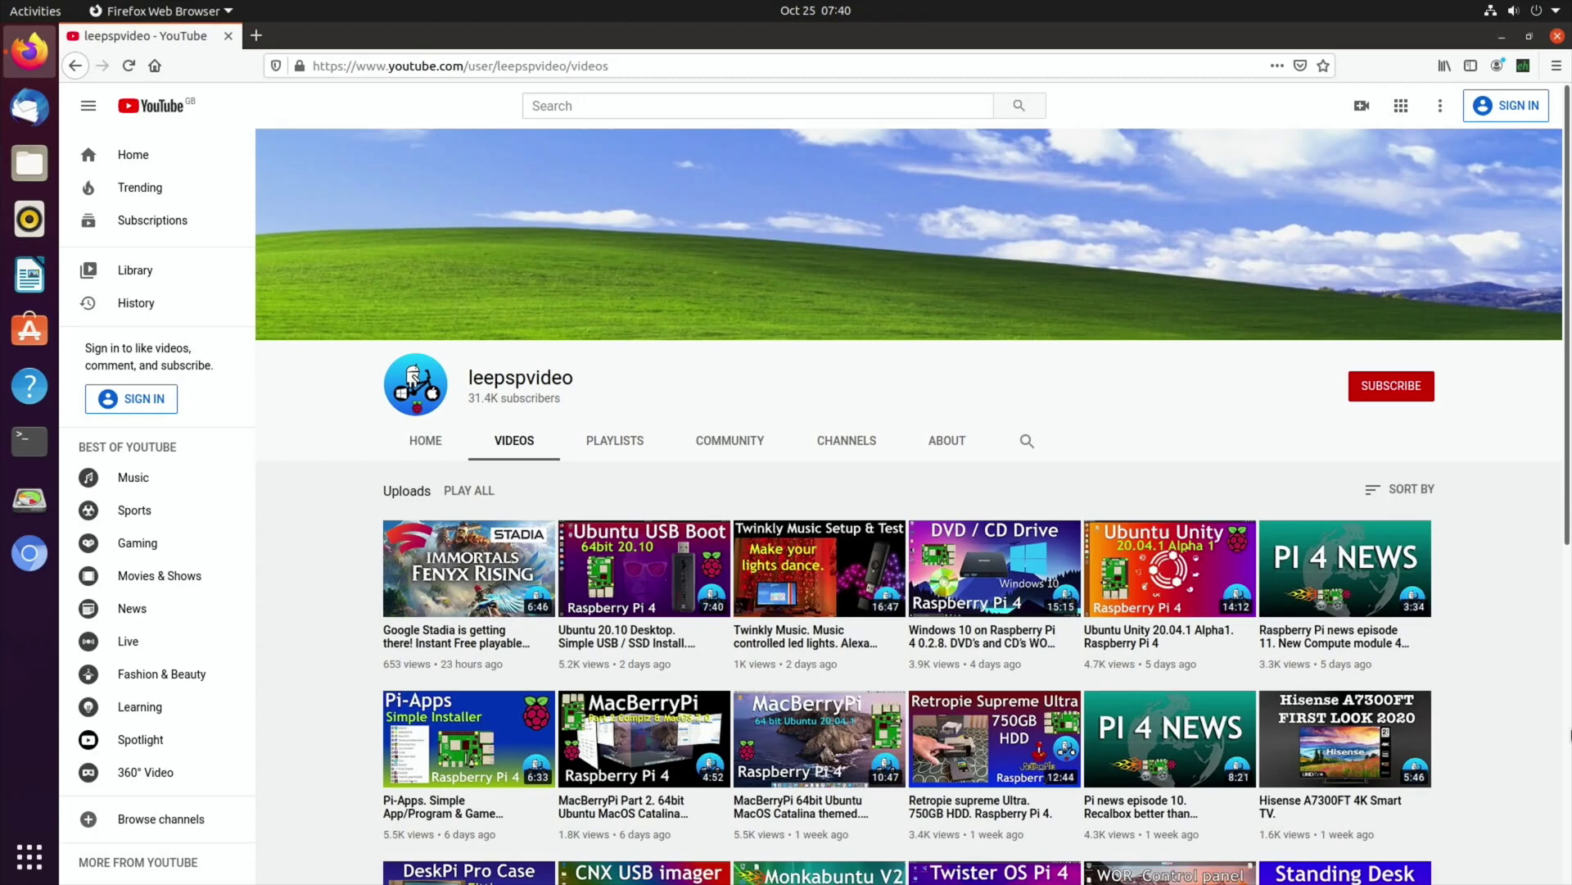
Search the leepspvideo channel for 'webos' and scroll through the matching videos
left_click(1027, 442)
type("webos")
key("Return")
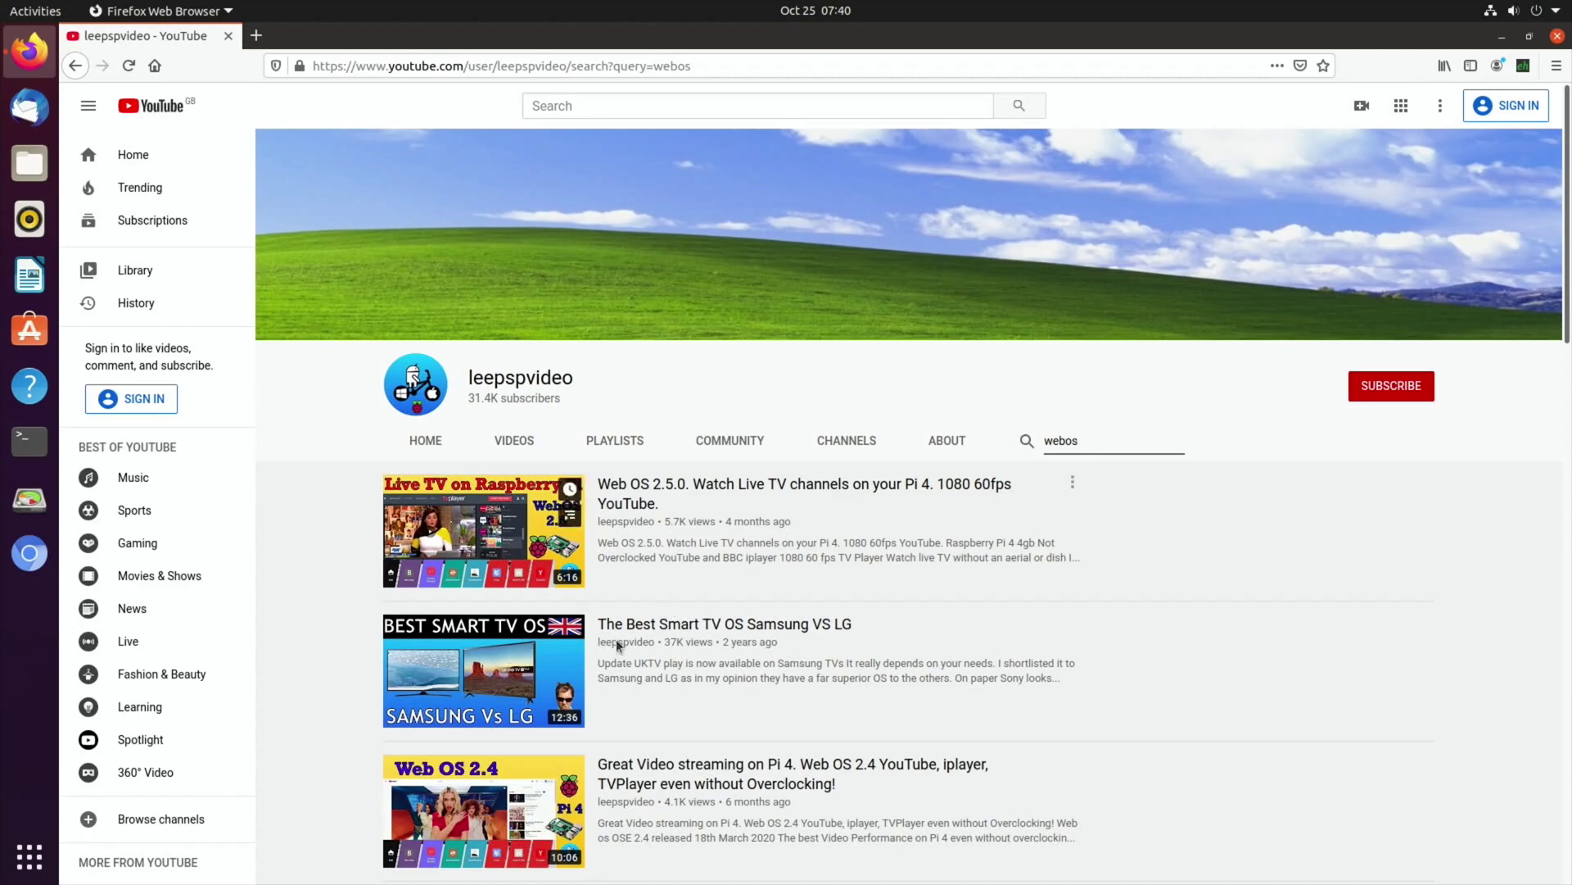
scroll(366, 630, "down", 5)
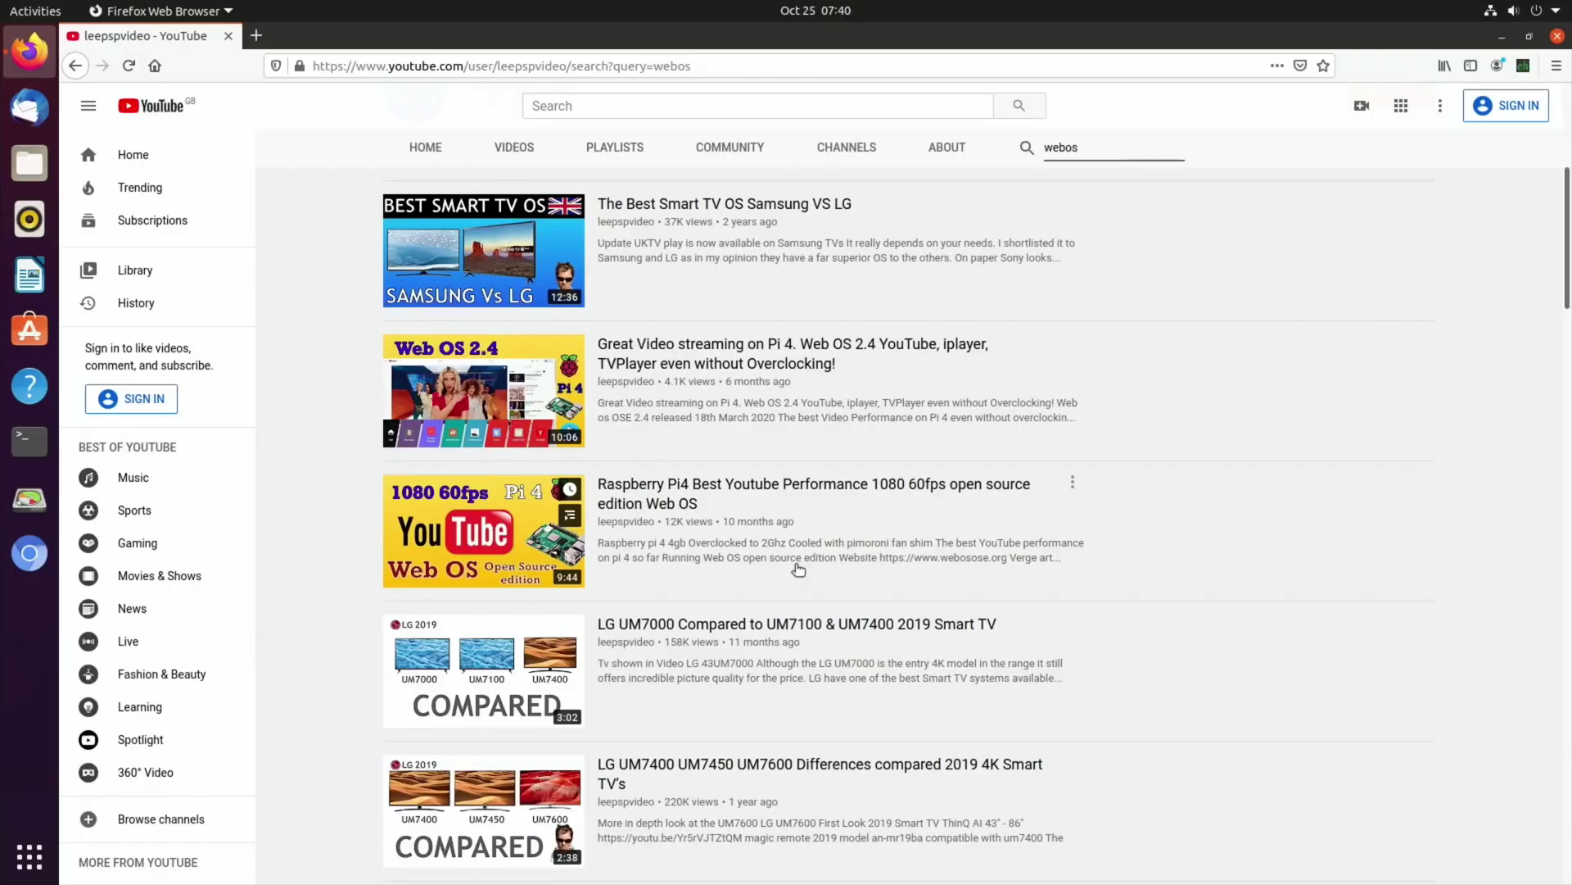
scroll(975, 549, "up", 5)
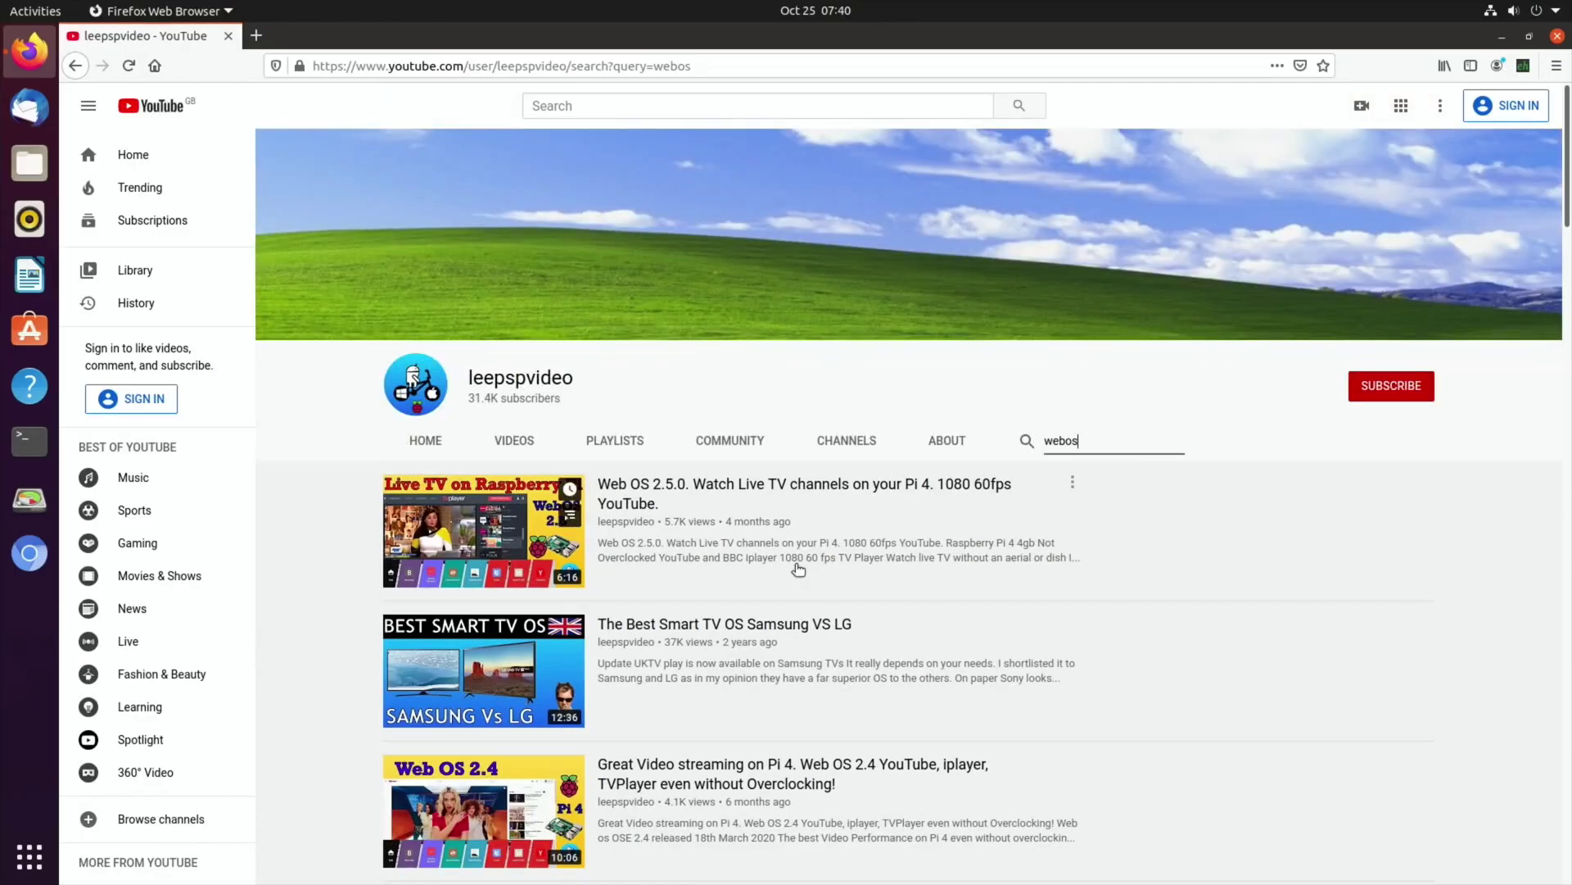